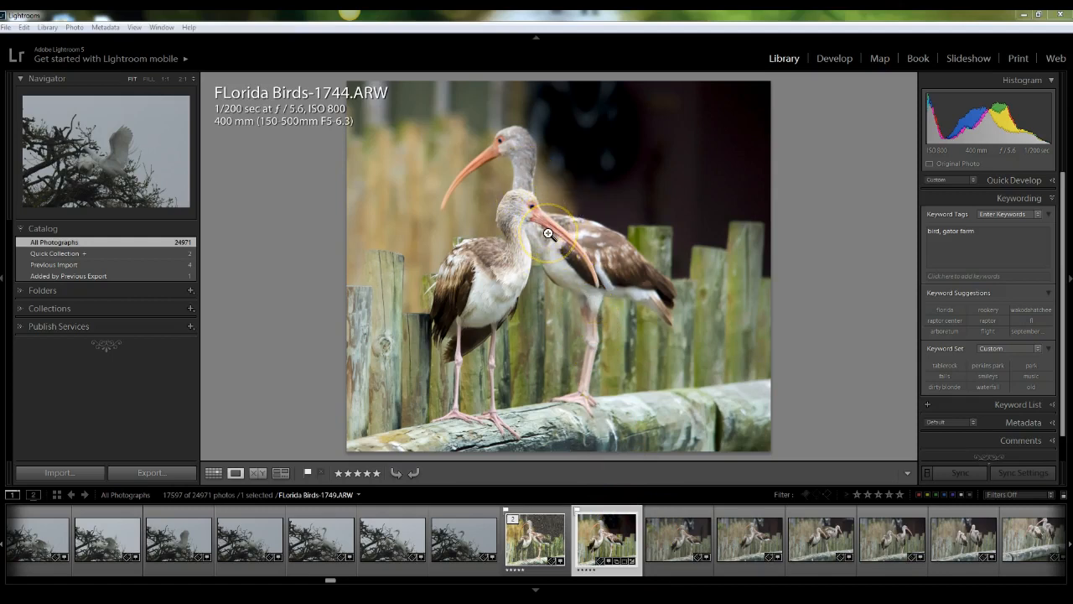
Step: Send the photo of the two ibises from Lightroom to Adobe Photoshop CC 2014 for editing
{"action": "right_click", "coordinate": [547, 232]}
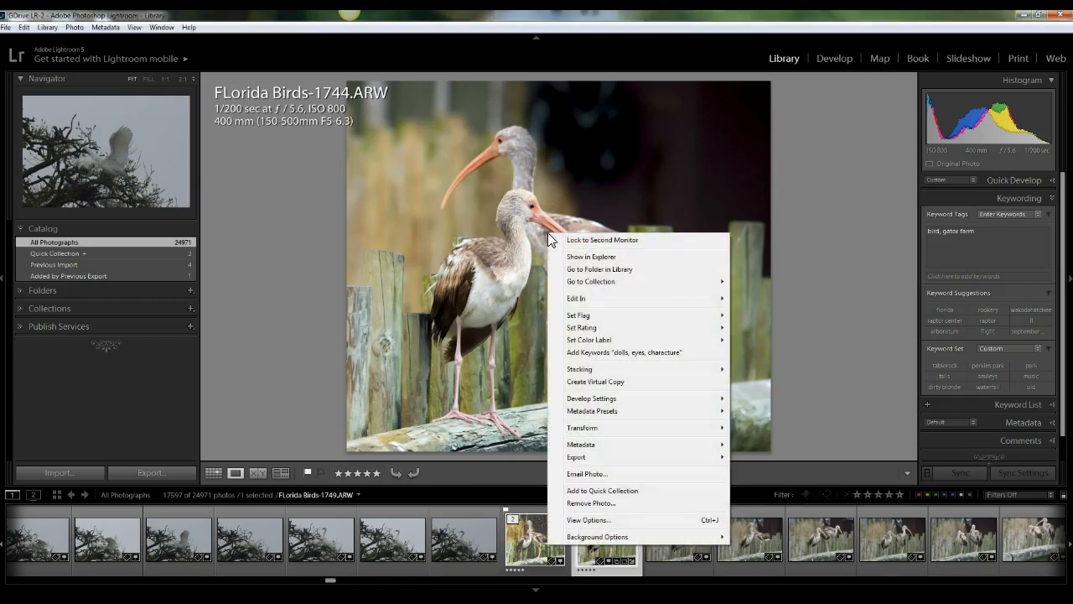
{"action": "mouse_move", "coordinate": [583, 300]}
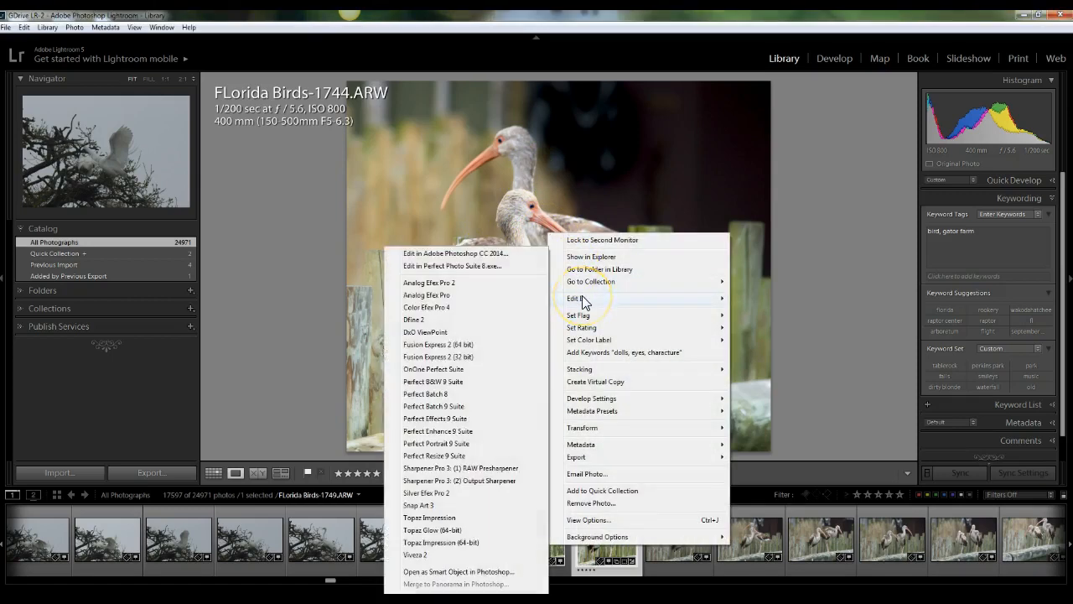
{"action": "left_click", "coordinate": [505, 253]}
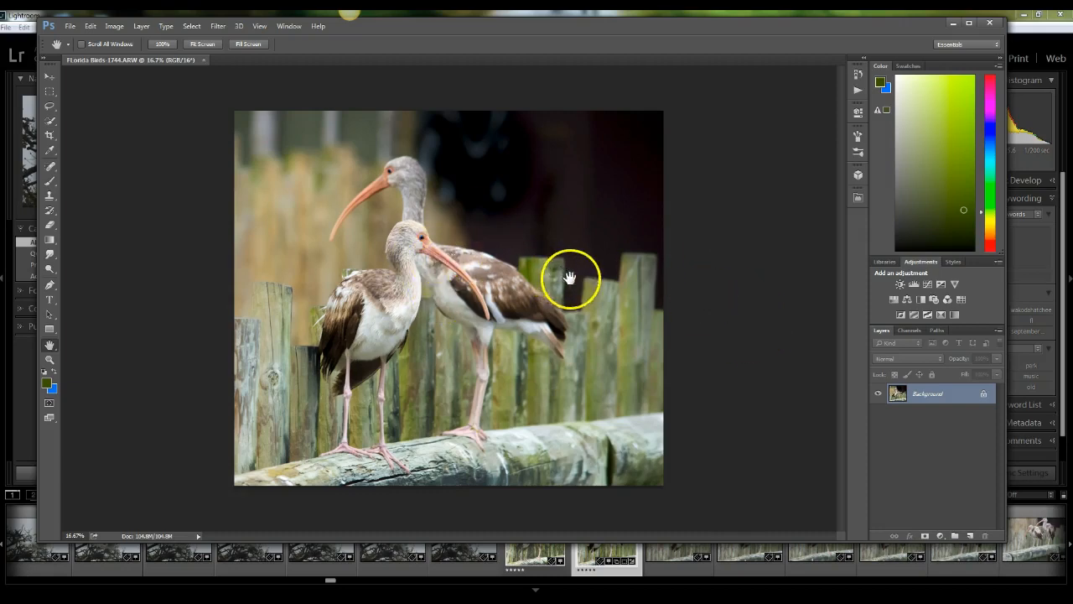
Step: Duplicate the background layer and open the copy in the Topaz Glow filter
{"action": "key", "text": "ctrl+j"}
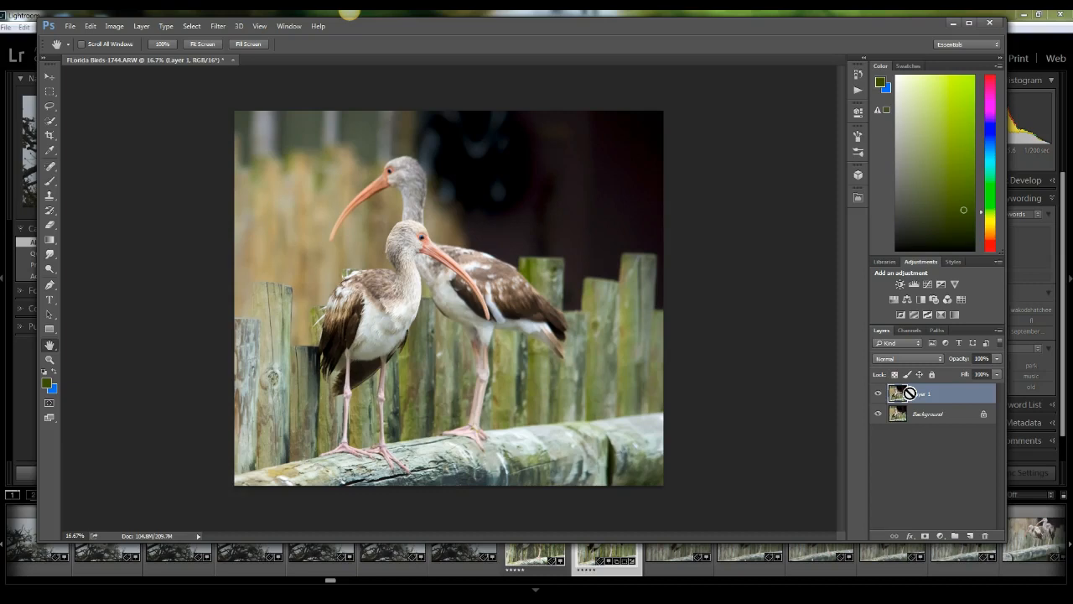
{"action": "left_click", "coordinate": [219, 28]}
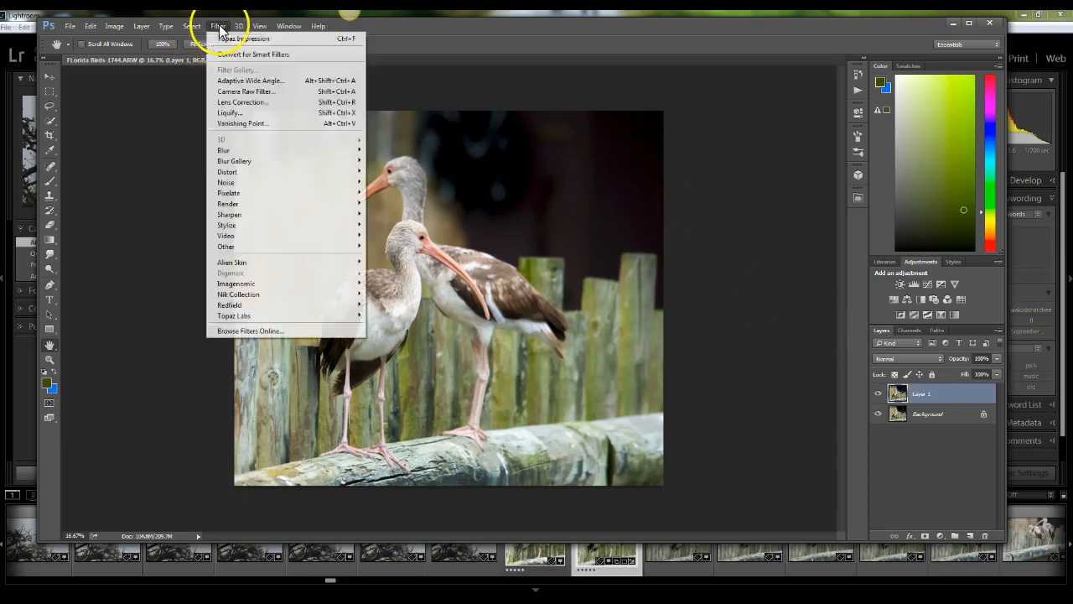
{"action": "mouse_move", "coordinate": [239, 316]}
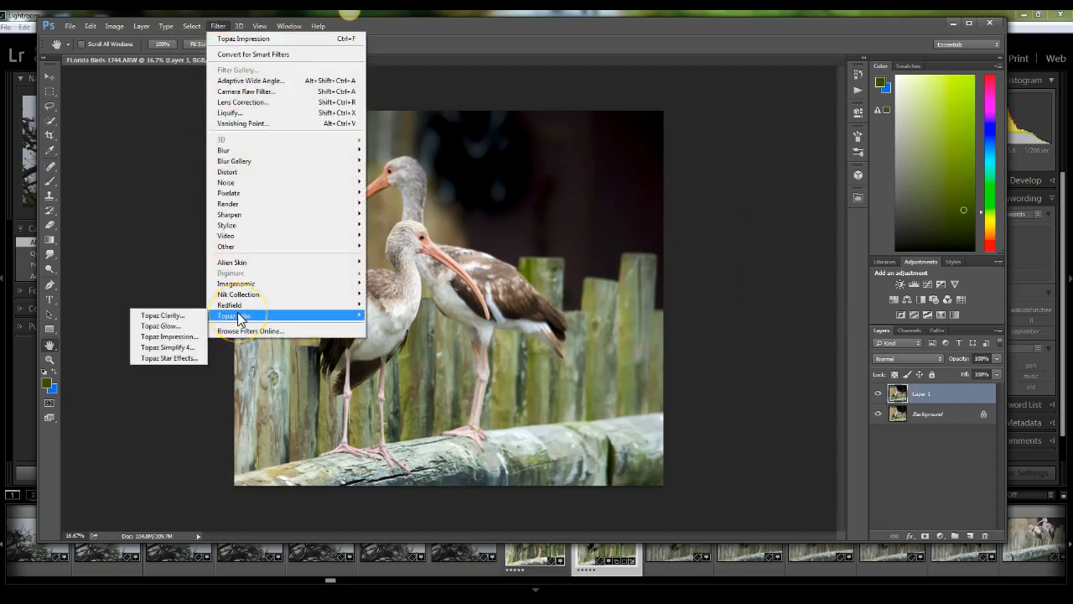
{"action": "left_click", "coordinate": [181, 327]}
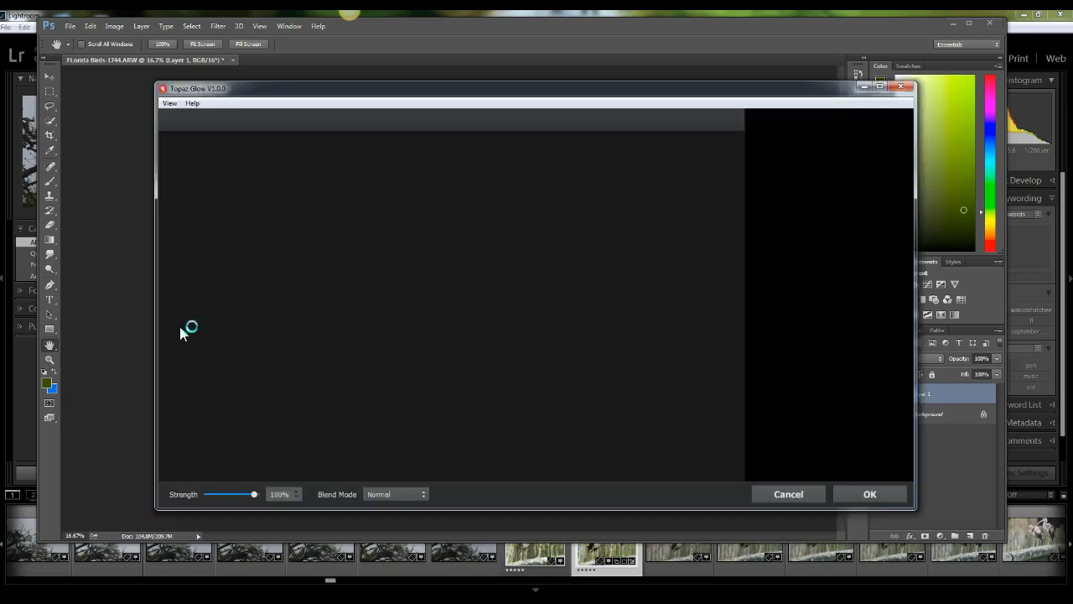
{"action": "left_click_drag", "start_coordinate": [516, 95], "coordinate": [424, 95]}
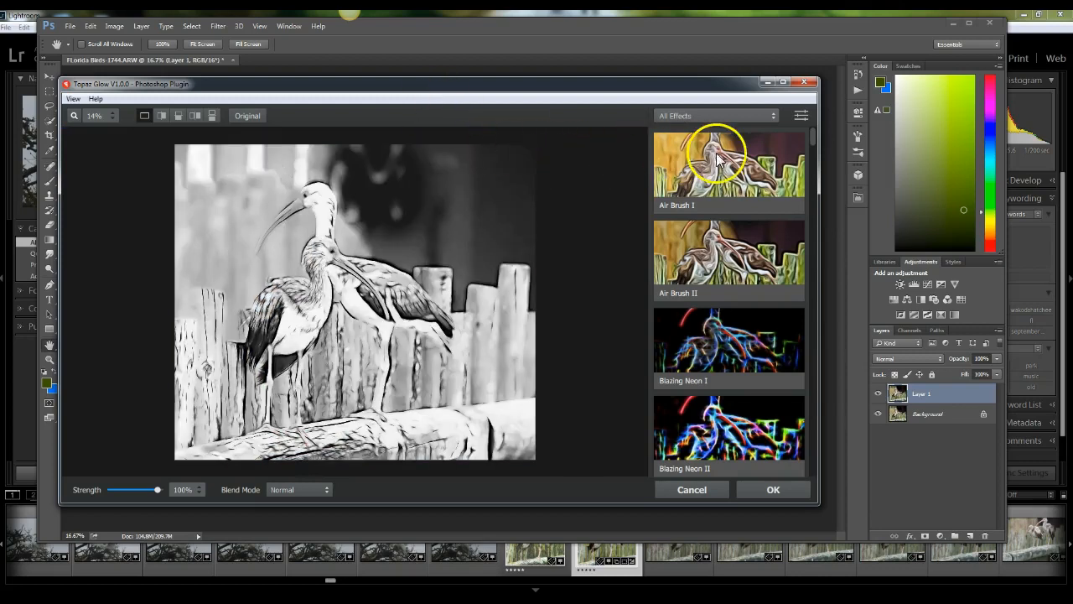
Step: Look through the effect categories and the preset thumbnails in the All Effects collection, down to Sketch Outline
{"action": "left_click_drag", "start_coordinate": [813, 135], "coordinate": [819, 217]}
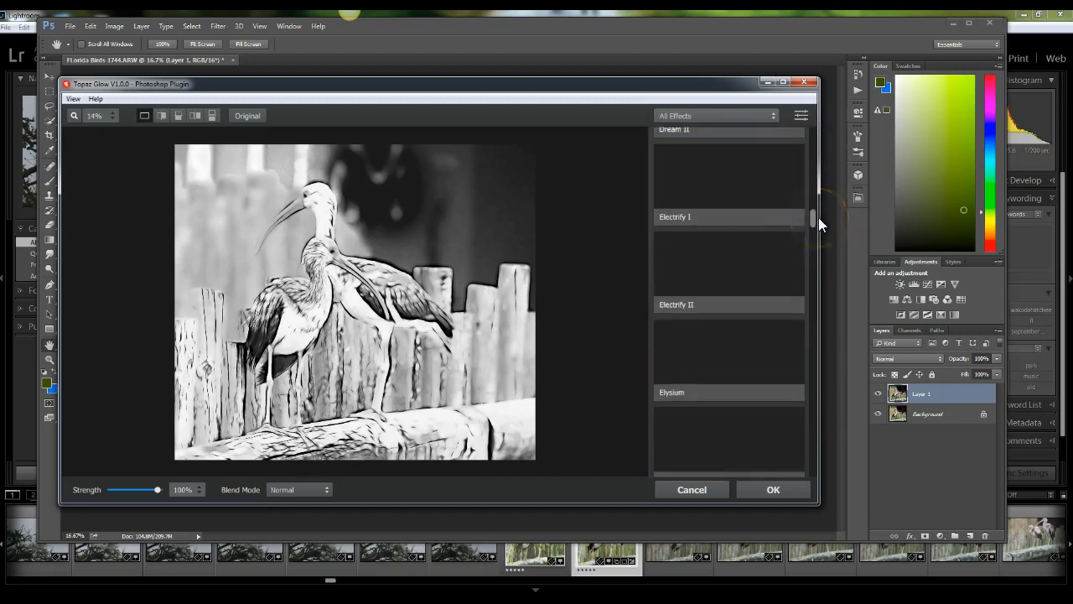
{"action": "scroll", "coordinate": [810, 281], "scroll_direction": "down", "scroll_amount": 3}
{"action": "scroll", "coordinate": [810, 282], "scroll_direction": "down", "scroll_amount": 2}
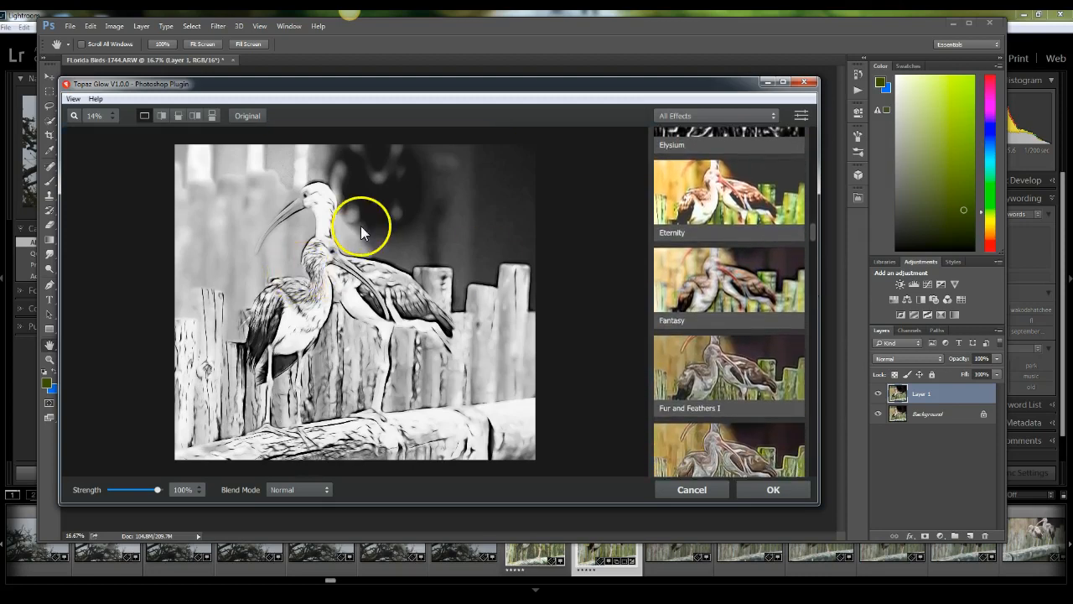
{"action": "left_click_drag", "start_coordinate": [814, 239], "coordinate": [809, 124]}
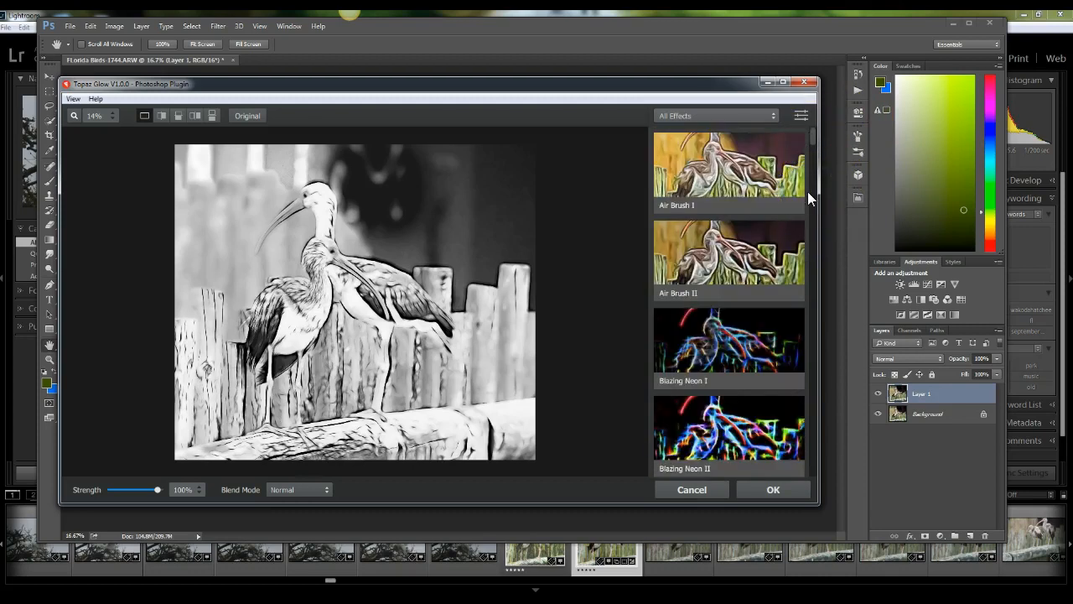
{"action": "left_click", "coordinate": [772, 114]}
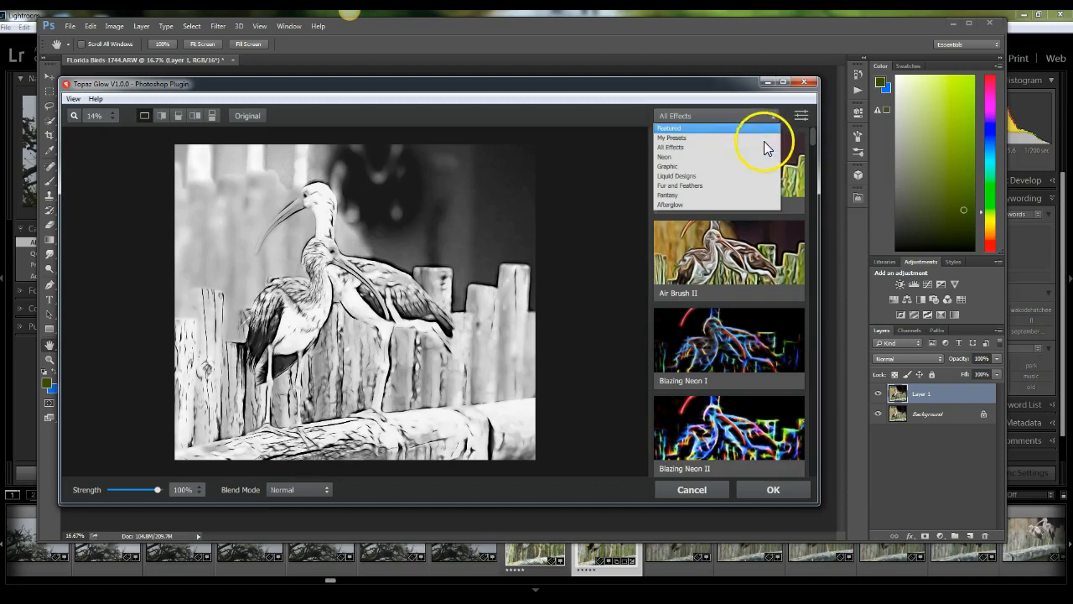
{"action": "left_click", "coordinate": [762, 145]}
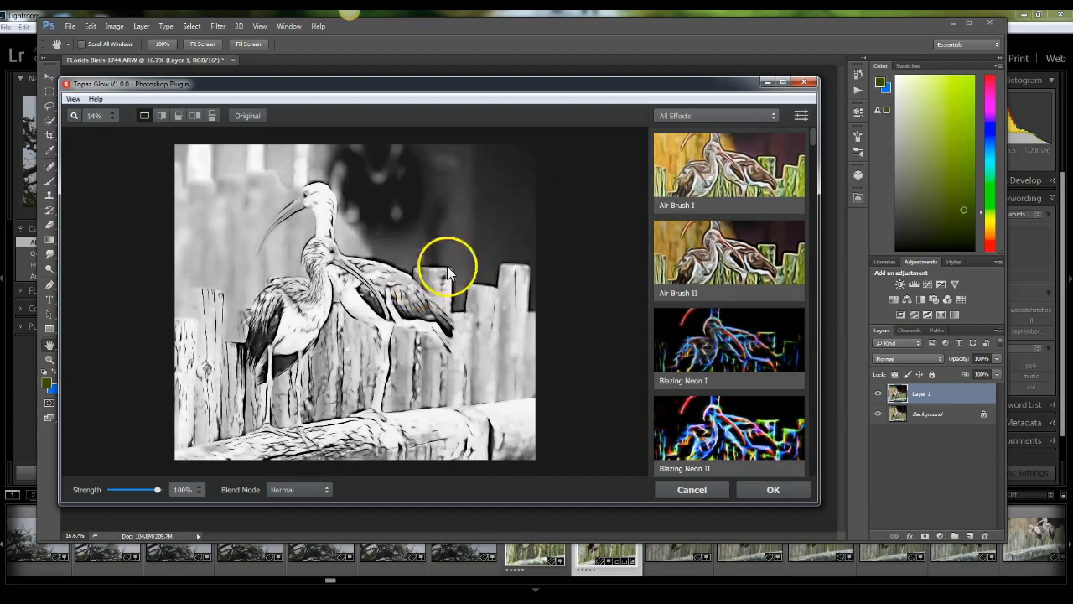
{"action": "scroll", "coordinate": [771, 189], "scroll_direction": "down", "scroll_amount": 2}
{"action": "left_click_drag", "start_coordinate": [810, 139], "coordinate": [814, 203]}
{"action": "left_click_drag", "start_coordinate": [816, 271], "coordinate": [815, 379]}
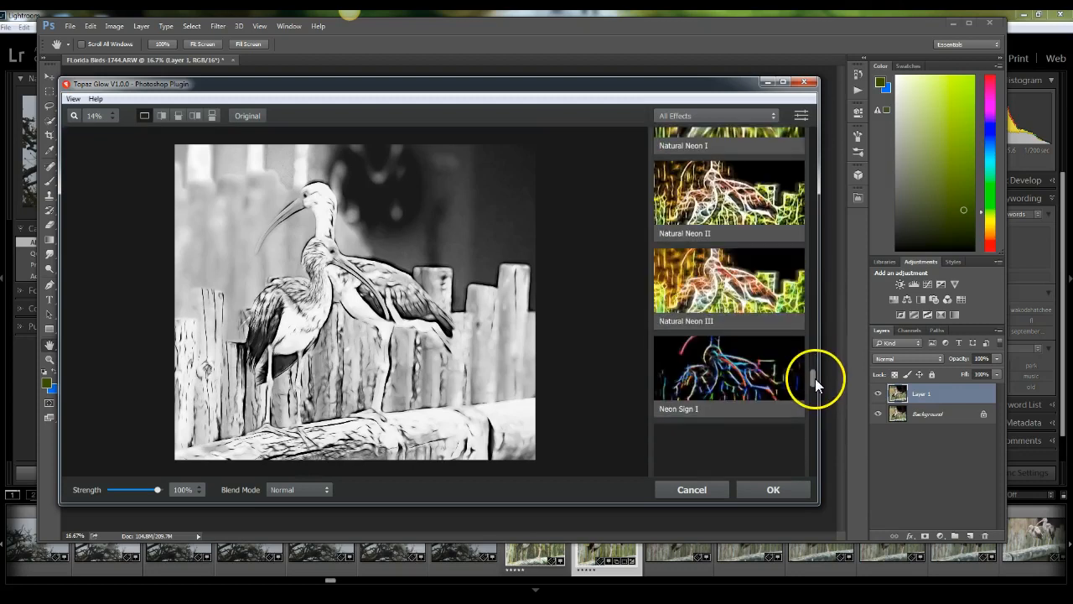
{"action": "scroll", "coordinate": [815, 369], "scroll_direction": "down", "scroll_amount": 3}
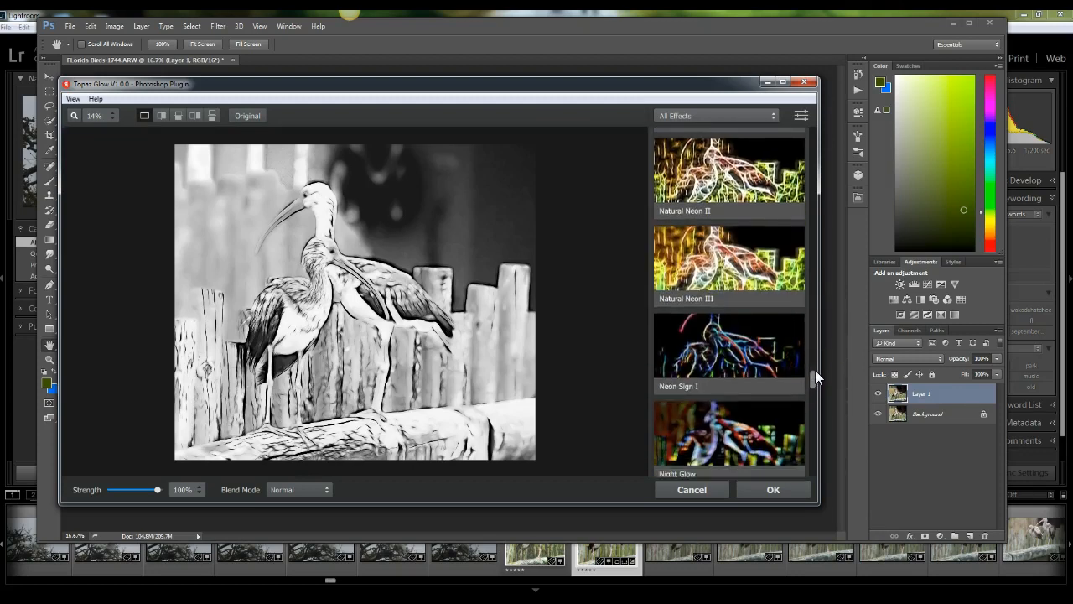
{"action": "scroll", "coordinate": [815, 361], "scroll_direction": "down", "scroll_amount": 4}
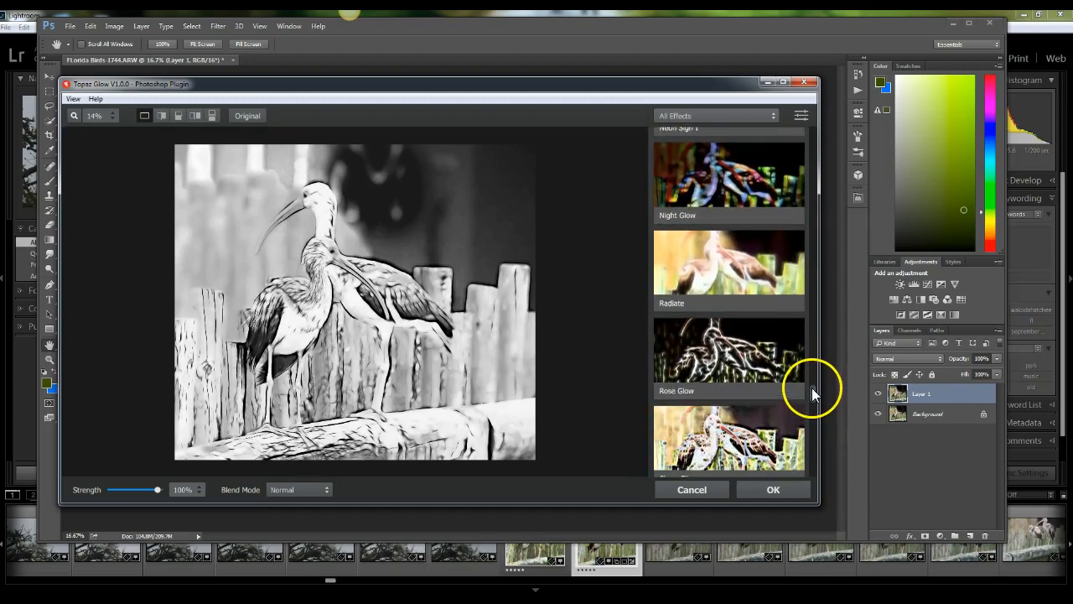
{"action": "scroll", "coordinate": [812, 394], "scroll_direction": "down", "scroll_amount": 4}
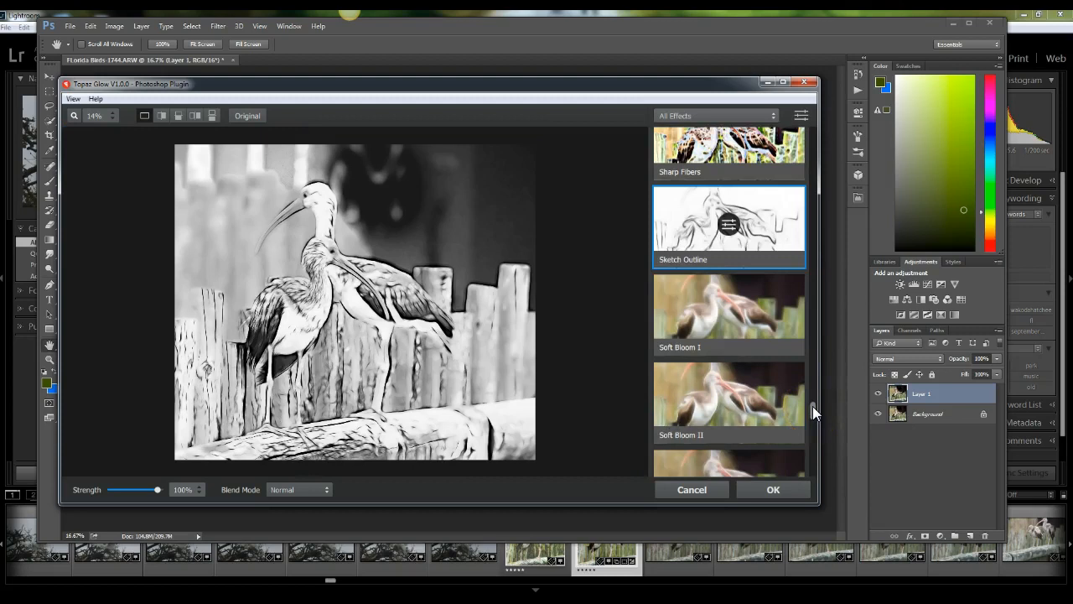
{"action": "scroll", "coordinate": [812, 405], "scroll_direction": "down", "scroll_amount": 1}
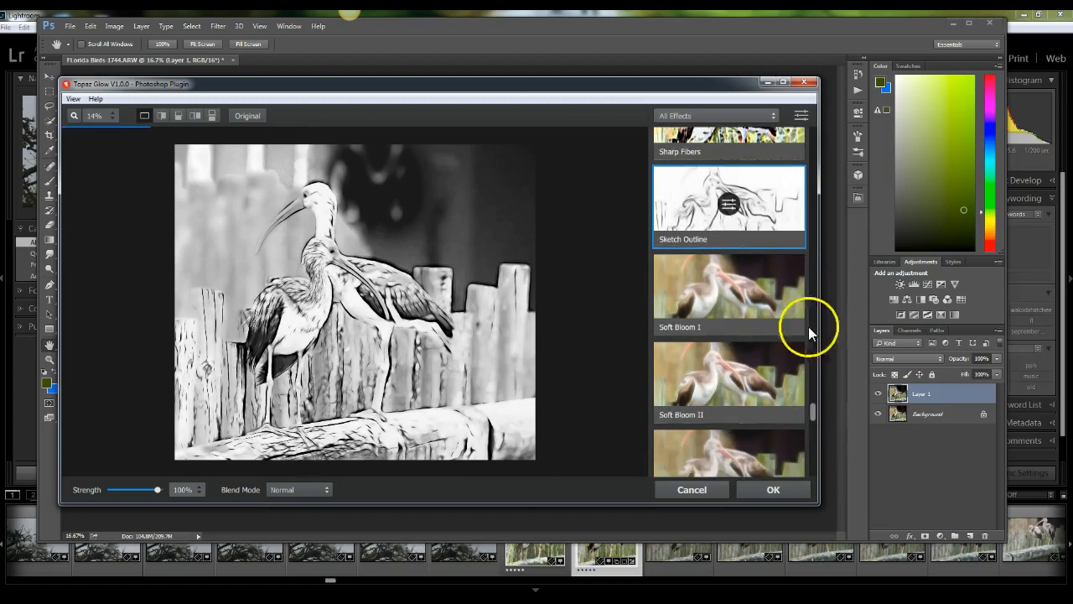
{"action": "left_click", "coordinate": [709, 216]}
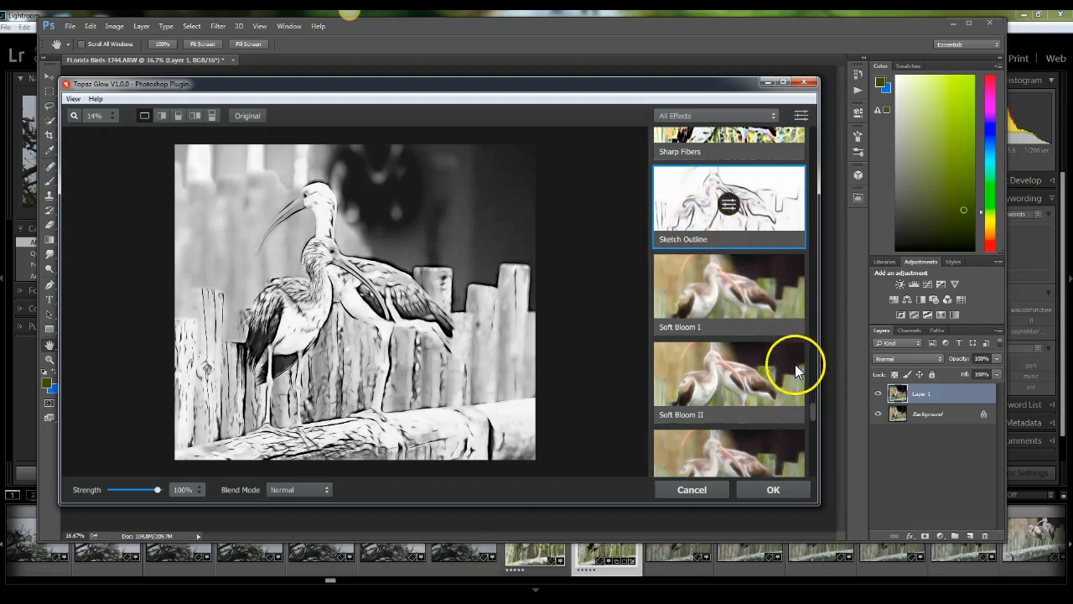
Step: Apply the Squiggly Lines II effect to the ibis photo
{"action": "mouse_move", "coordinate": [815, 407]}
{"action": "left_mouse_down"}
{"action": "mouse_move", "coordinate": [815, 440]}
{"action": "mouse_move", "coordinate": [815, 427]}
{"action": "left_mouse_up"}
{"action": "left_click", "coordinate": [719, 300]}
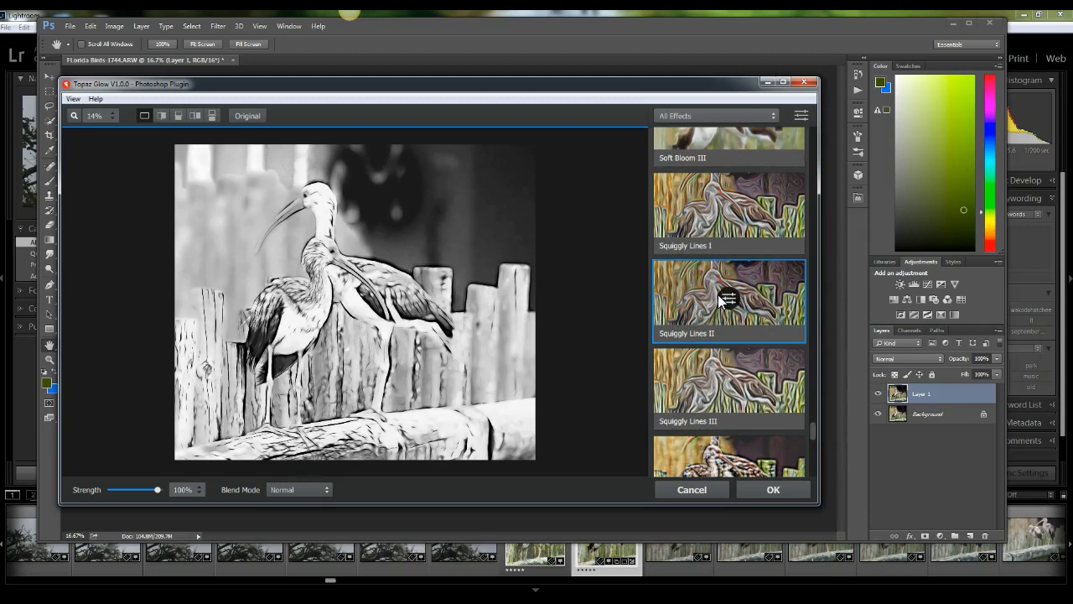
{"action": "left_click", "coordinate": [709, 287]}
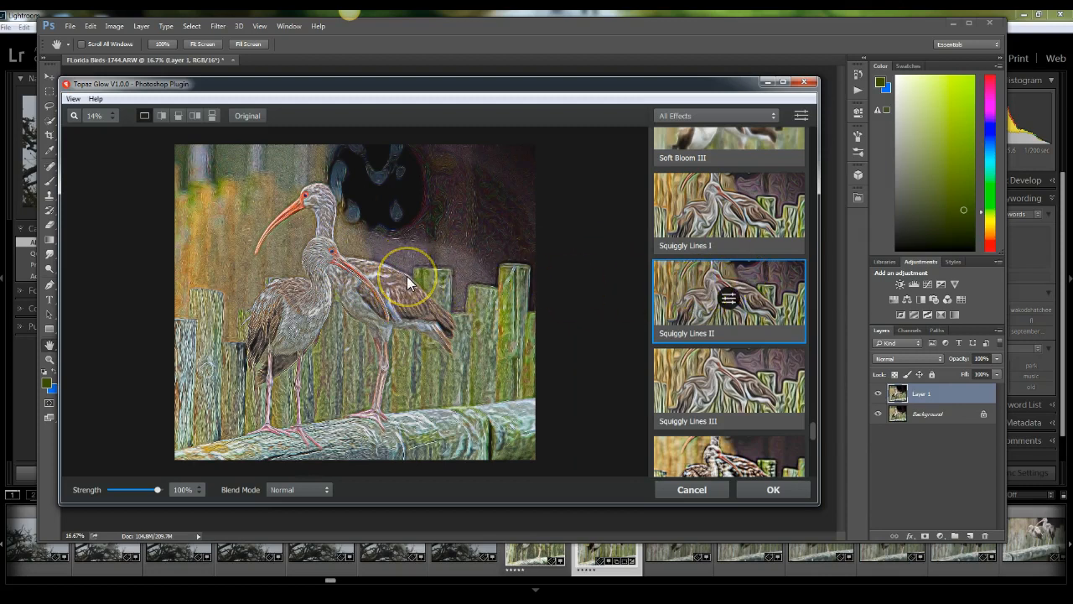
Step: Open the adjustment settings of Squiggly Lines II and set the Primary Glow's Electrify to 0.22
{"action": "left_click", "coordinate": [722, 290]}
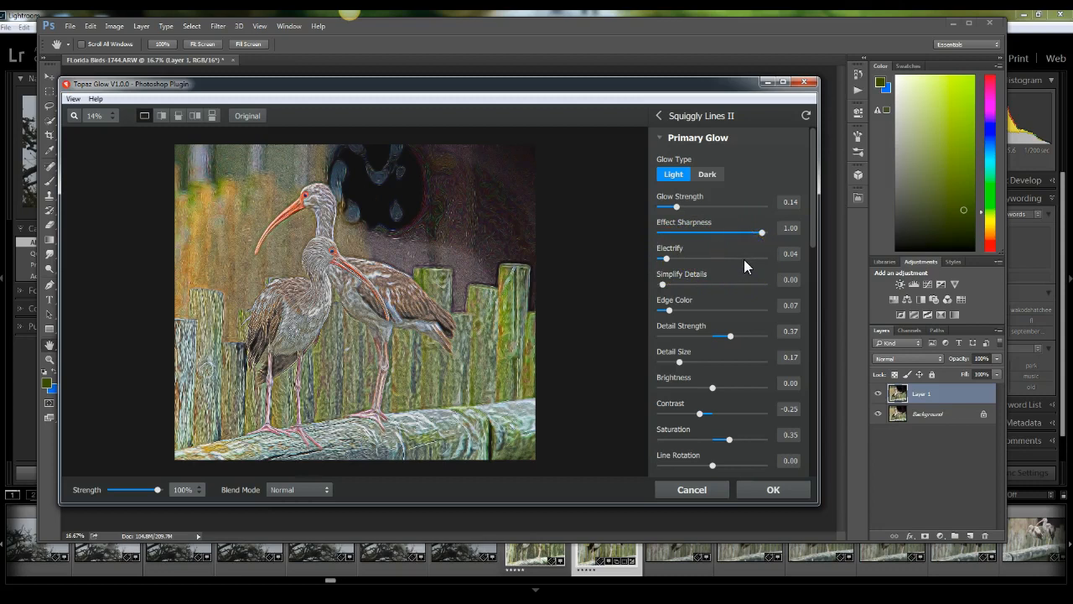
{"action": "left_click", "coordinate": [744, 257]}
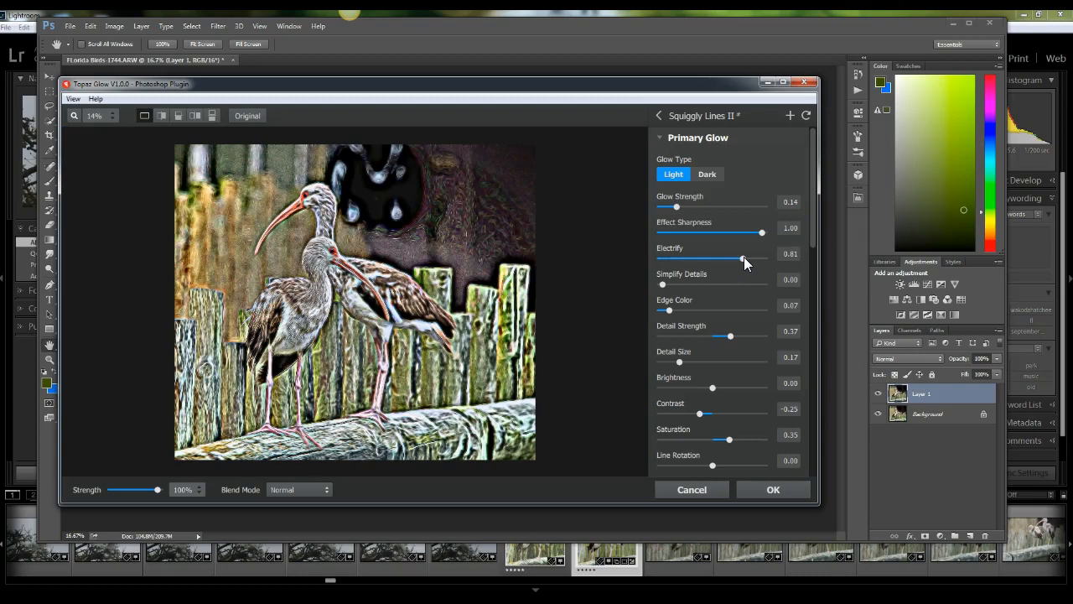
{"action": "left_click", "coordinate": [684, 258]}
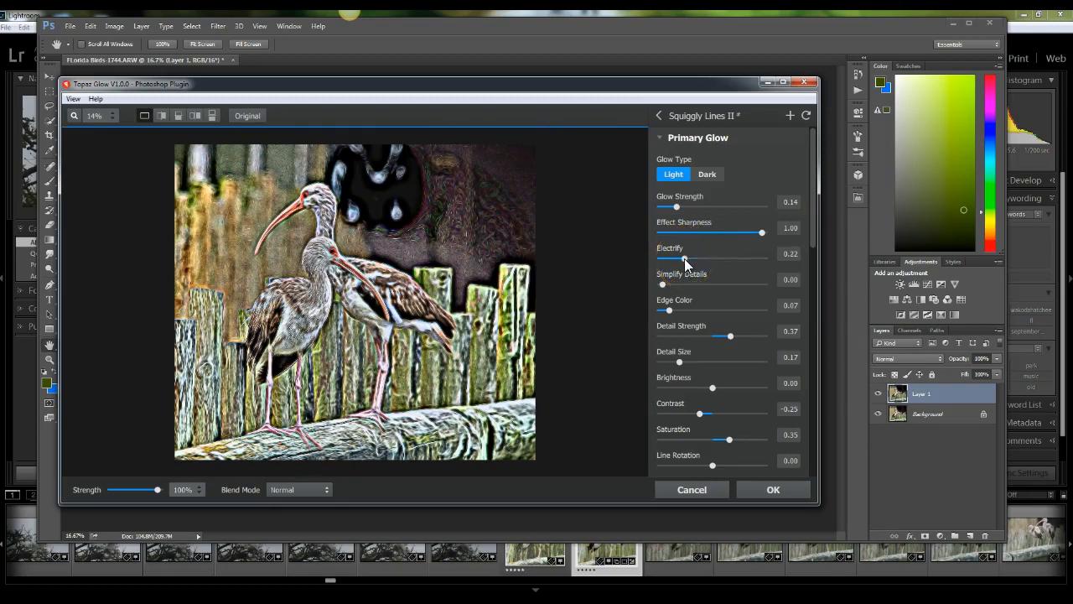
Step: Reduce the effect's Overall Saturation to -0.84 in the Color settings
{"action": "scroll", "coordinate": [687, 260], "scroll_direction": "down", "scroll_amount": 1}
{"action": "scroll", "coordinate": [699, 269], "scroll_direction": "down", "scroll_amount": 6}
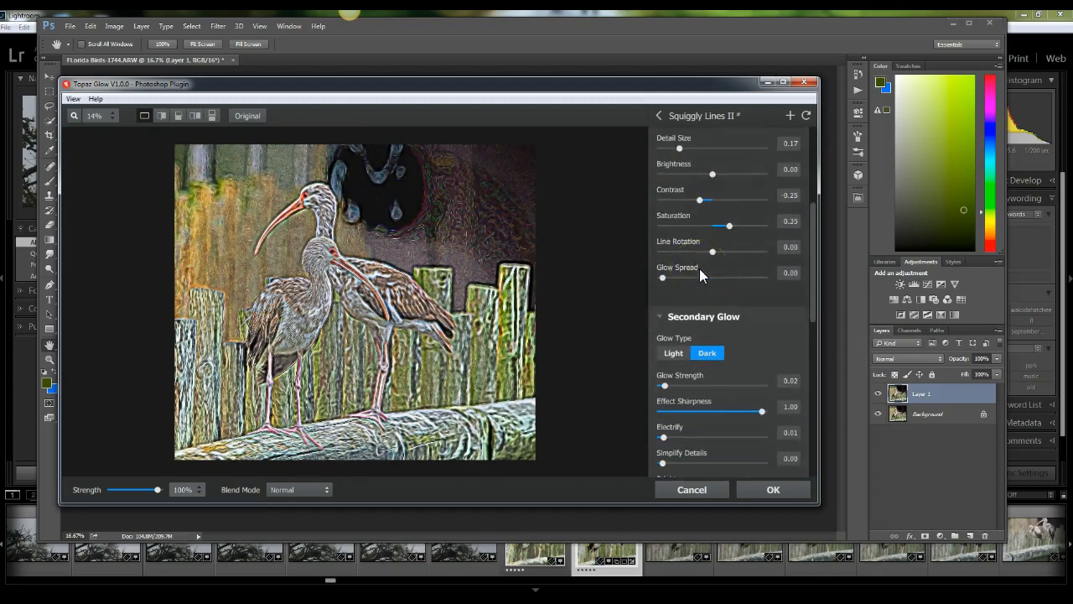
{"action": "scroll", "coordinate": [699, 269], "scroll_direction": "down", "scroll_amount": 9}
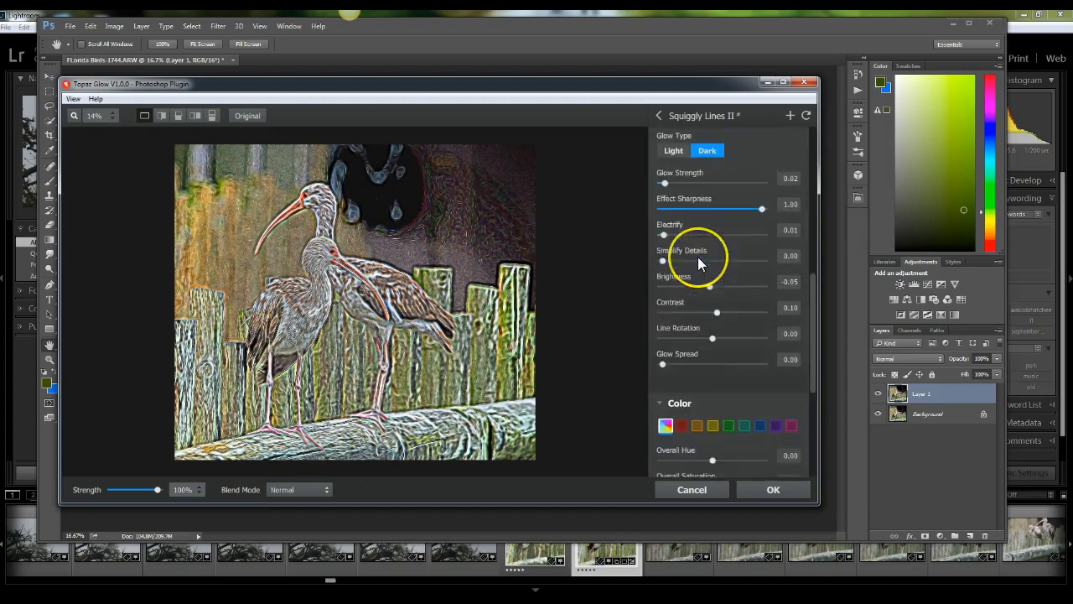
{"action": "scroll", "coordinate": [697, 257], "scroll_direction": "down", "scroll_amount": 3}
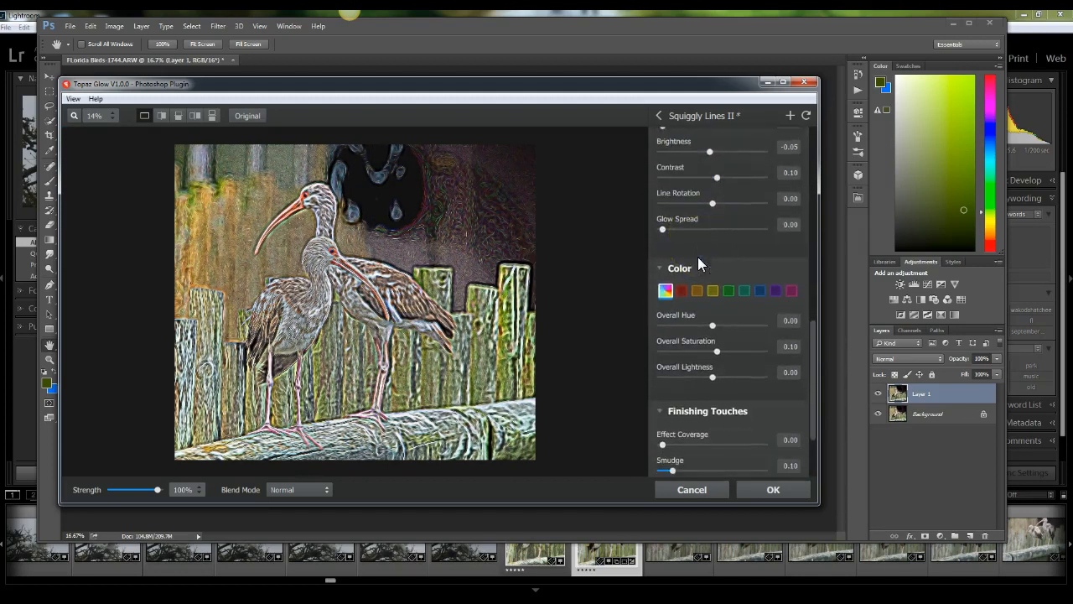
{"action": "left_click", "coordinate": [665, 339]}
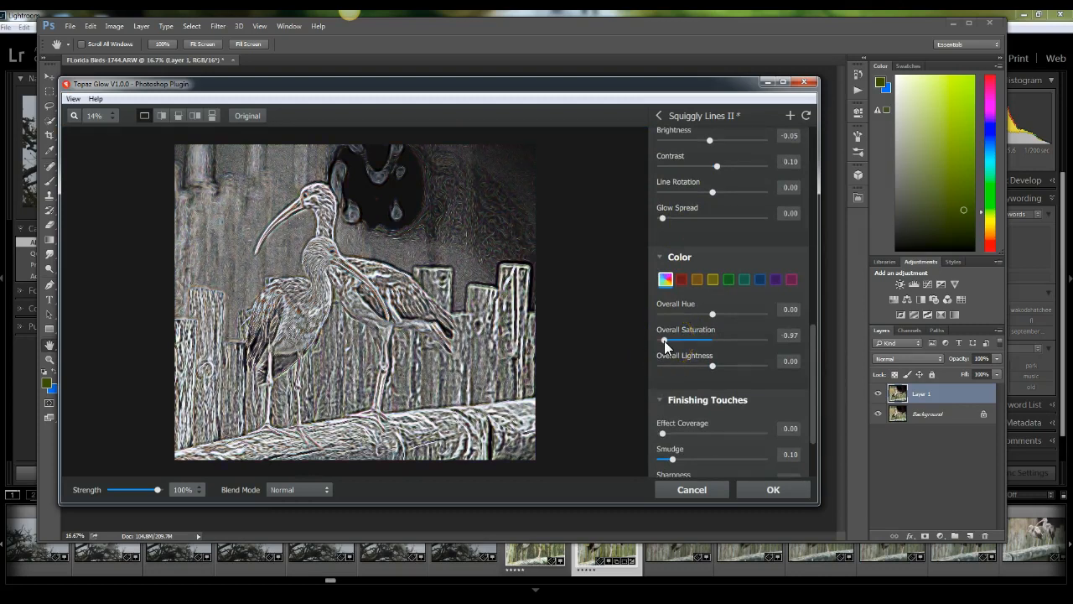
{"action": "left_click", "coordinate": [662, 340]}
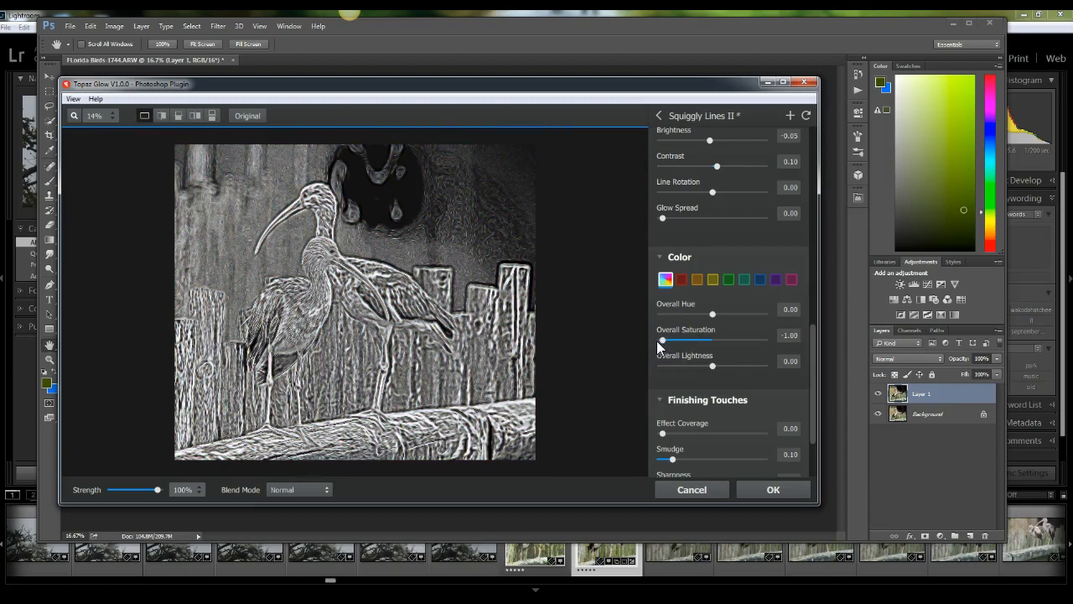
{"action": "left_click_drag", "start_coordinate": [665, 339], "coordinate": [671, 339]}
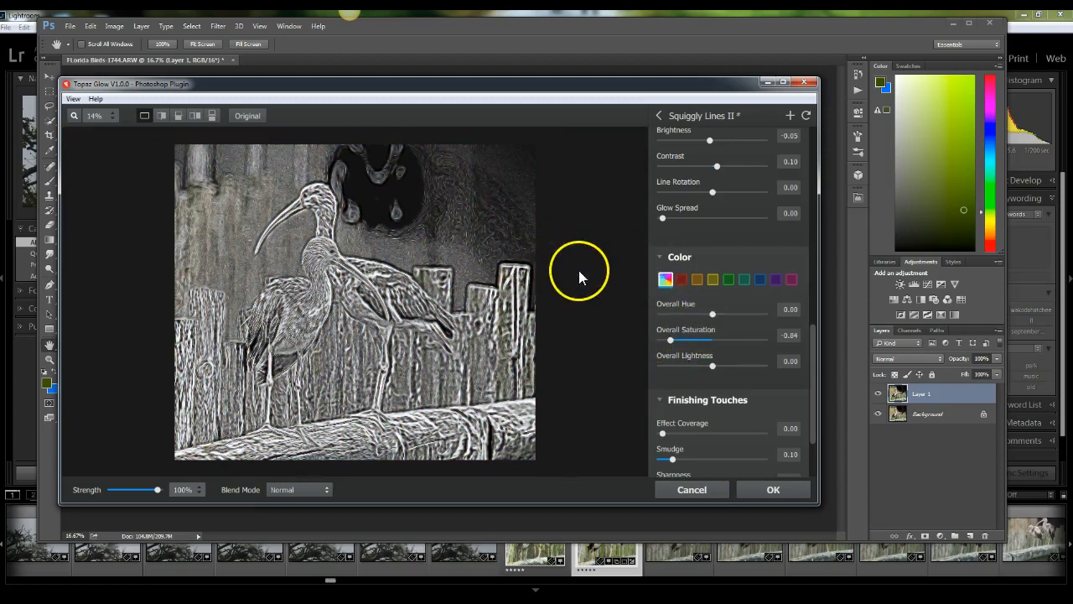
Step: Set Simplify Details in the Primary Glow settings to 0.38
{"action": "scroll", "coordinate": [744, 229], "scroll_direction": "up", "scroll_amount": 4}
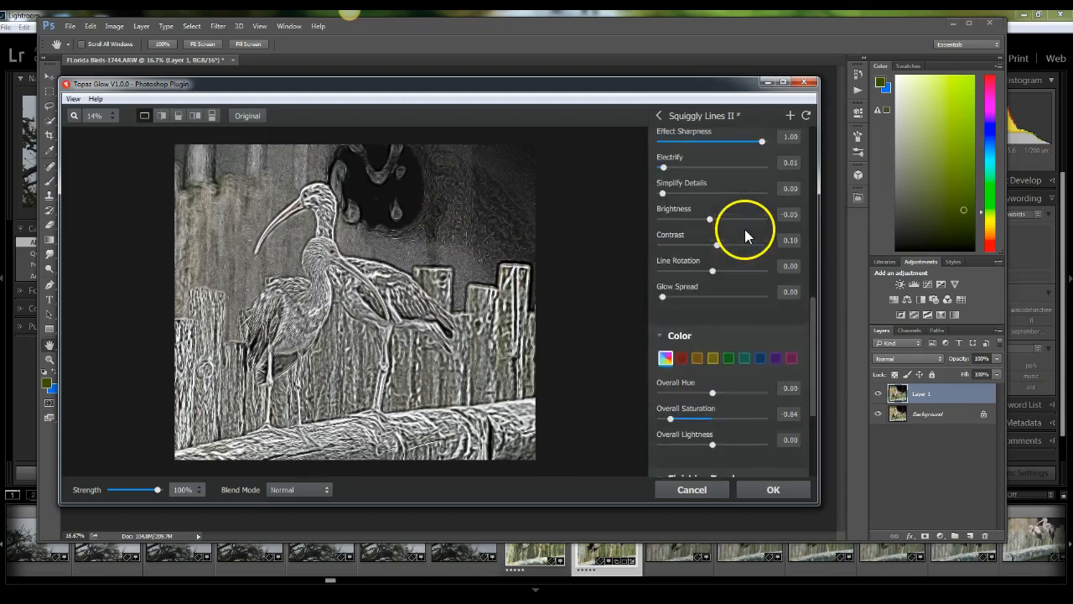
{"action": "left_click_drag", "start_coordinate": [814, 295], "coordinate": [815, 115]}
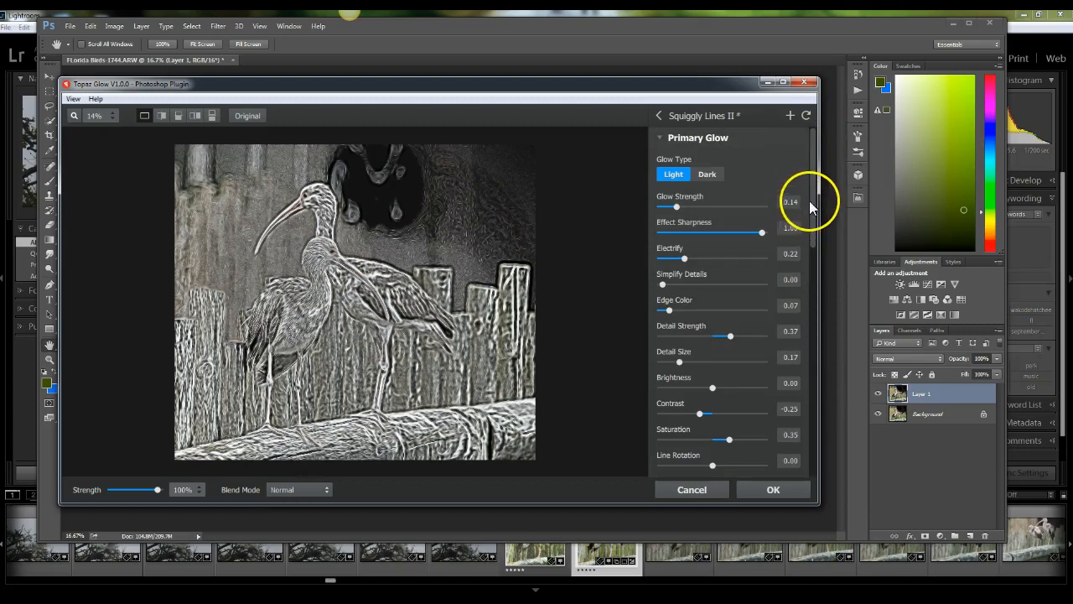
{"action": "left_click", "coordinate": [659, 137]}
{"action": "left_click", "coordinate": [659, 138]}
{"action": "left_click", "coordinate": [700, 284]}
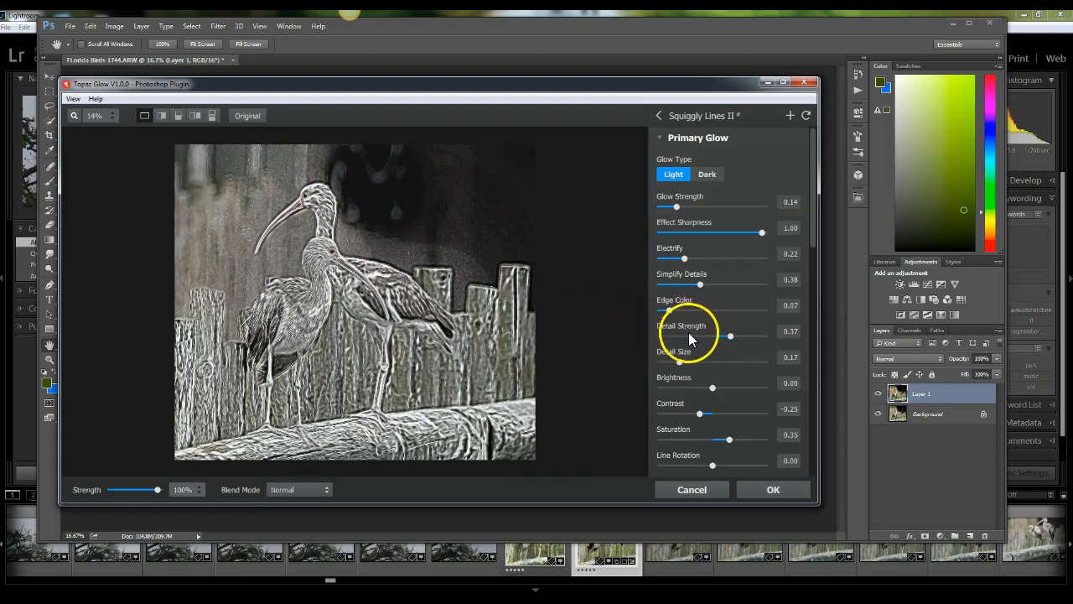
Step: Lower the Primary Glow's Detail Strength to -0.59
{"action": "left_click_drag", "start_coordinate": [744, 336], "coordinate": [695, 337]}
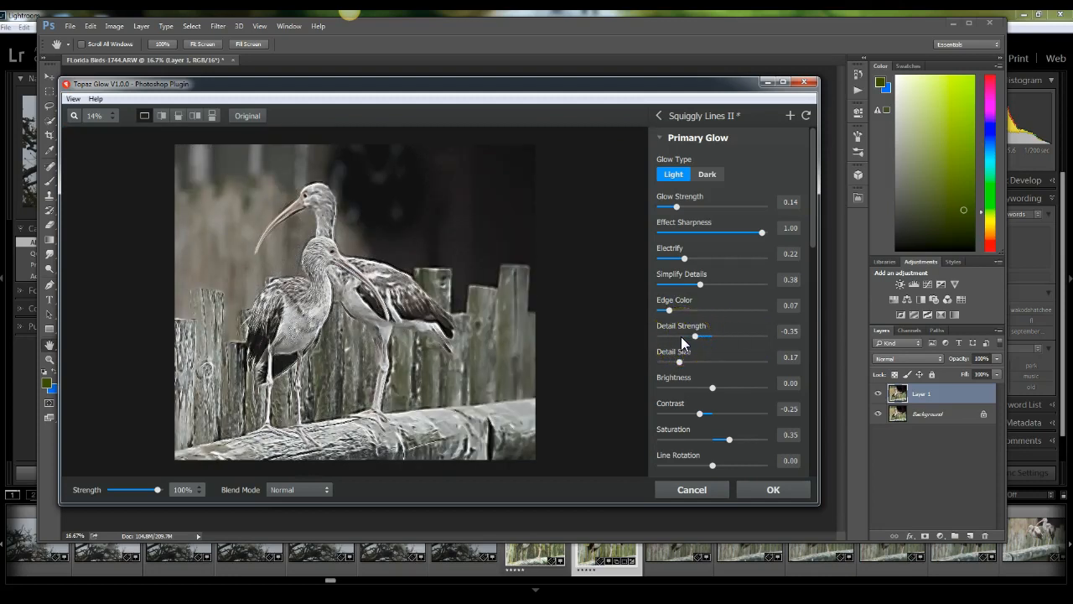
{"action": "left_click", "coordinate": [683, 336]}
{"action": "left_click", "coordinate": [673, 359]}
{"action": "scroll", "coordinate": [697, 391], "scroll_direction": "down", "scroll_amount": 2}
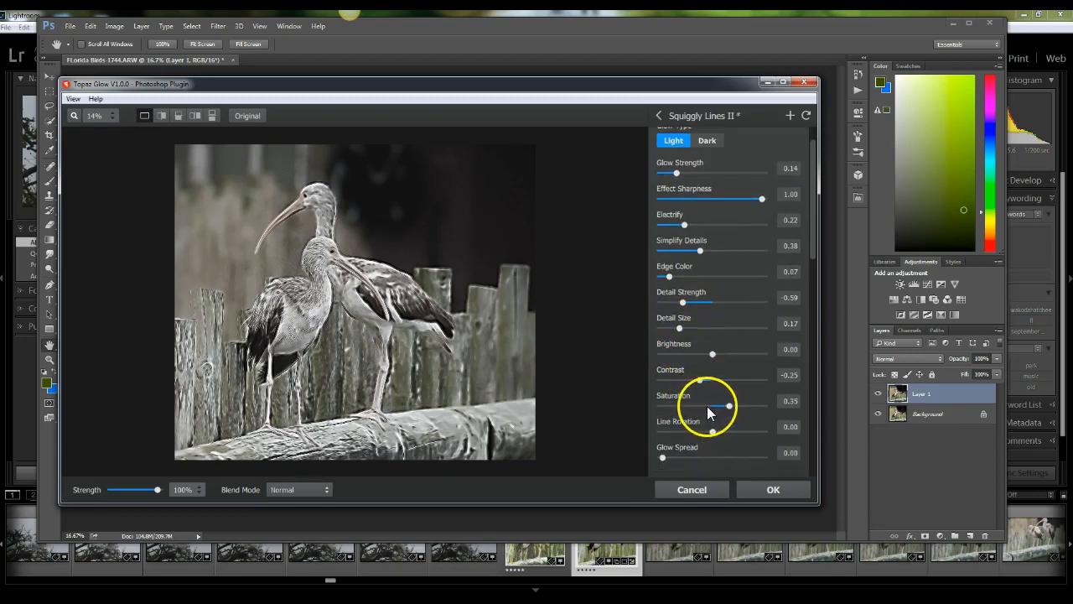
Step: Set the Primary Glow's Saturation to -0.17 and its Line Rotation to -0.28
{"action": "left_click", "coordinate": [704, 406]}
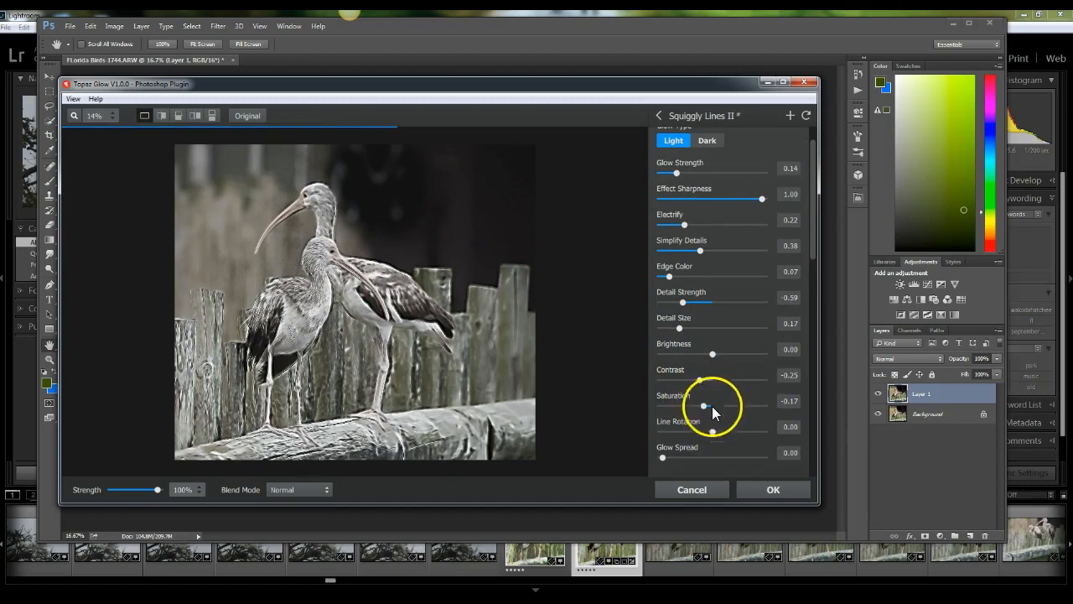
{"action": "scroll", "coordinate": [726, 390], "scroll_direction": "down", "scroll_amount": 1}
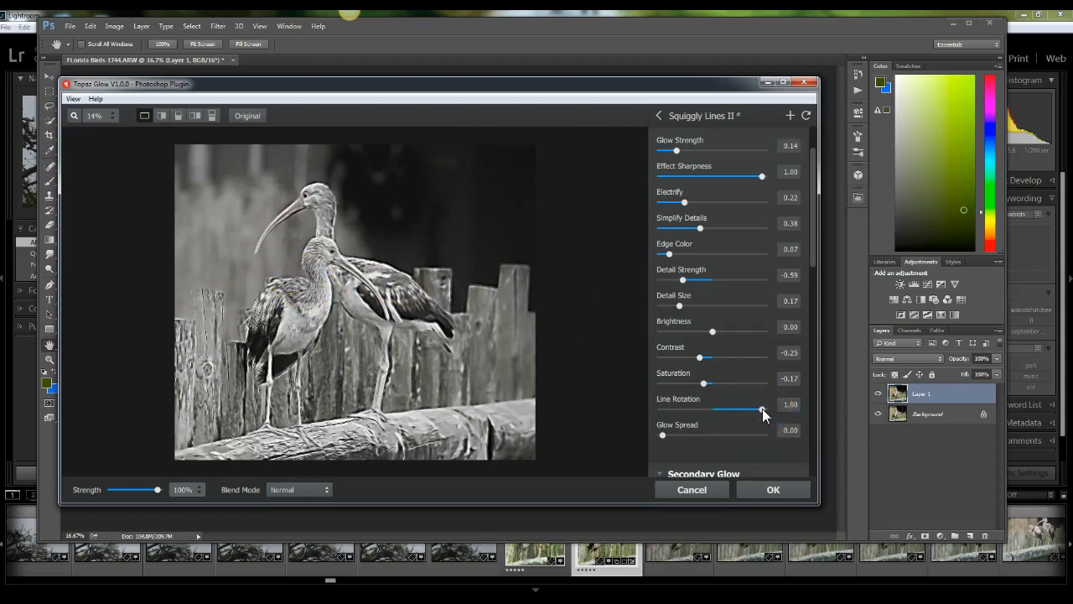
{"action": "left_click", "coordinate": [697, 407]}
Step: Try the Light glow type for the Secondary Glow and return it to Dark
{"action": "scroll", "coordinate": [749, 392], "scroll_direction": "down", "scroll_amount": 1}
{"action": "scroll", "coordinate": [750, 392], "scroll_direction": "down", "scroll_amount": 4}
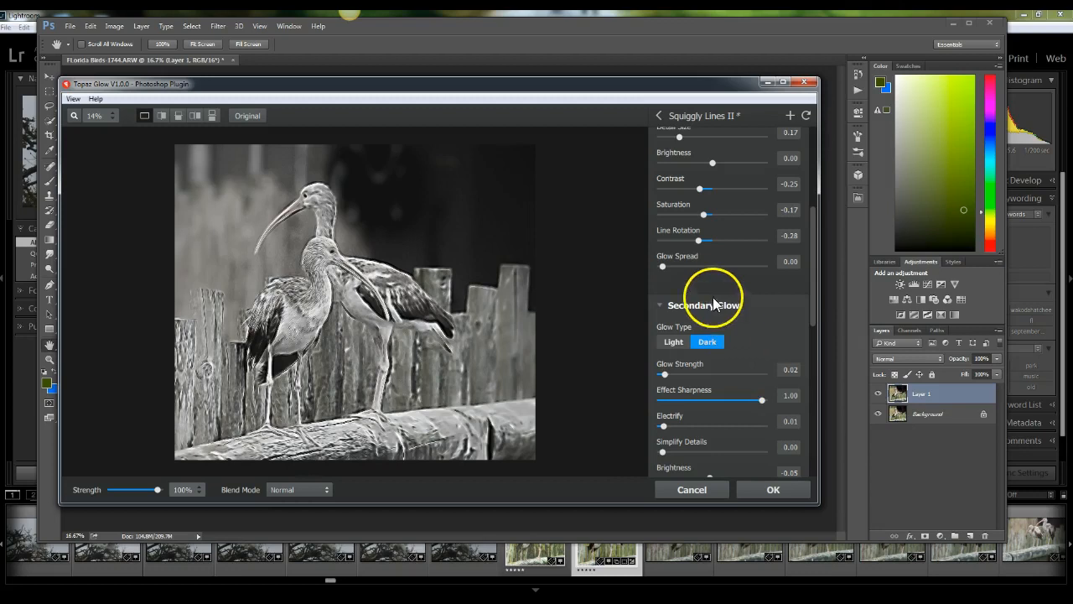
{"action": "left_click", "coordinate": [682, 342]}
{"action": "left_click", "coordinate": [704, 344]}
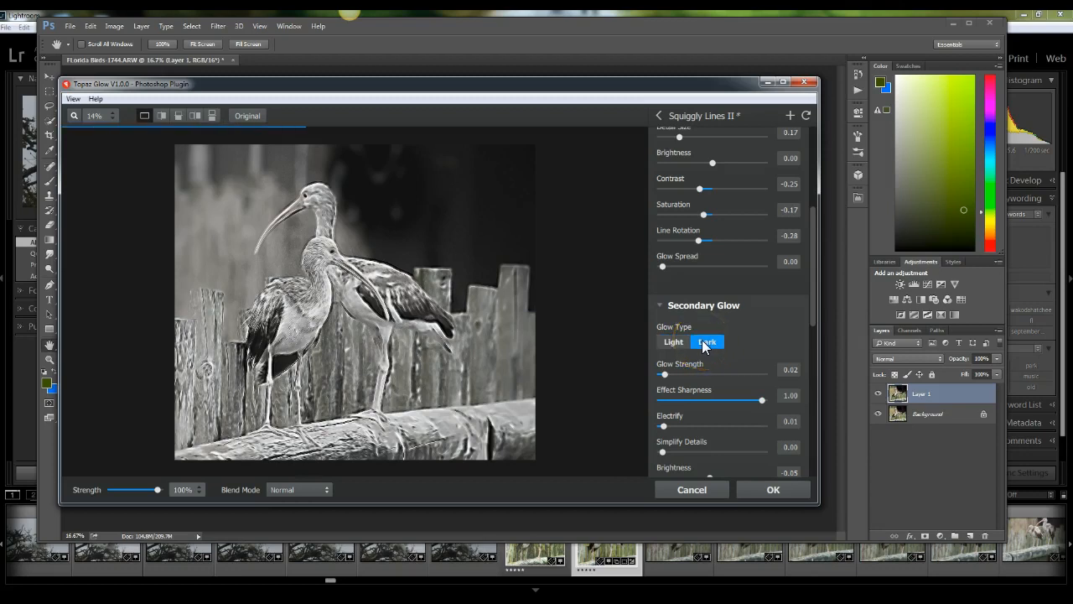
{"action": "left_click", "coordinate": [705, 344]}
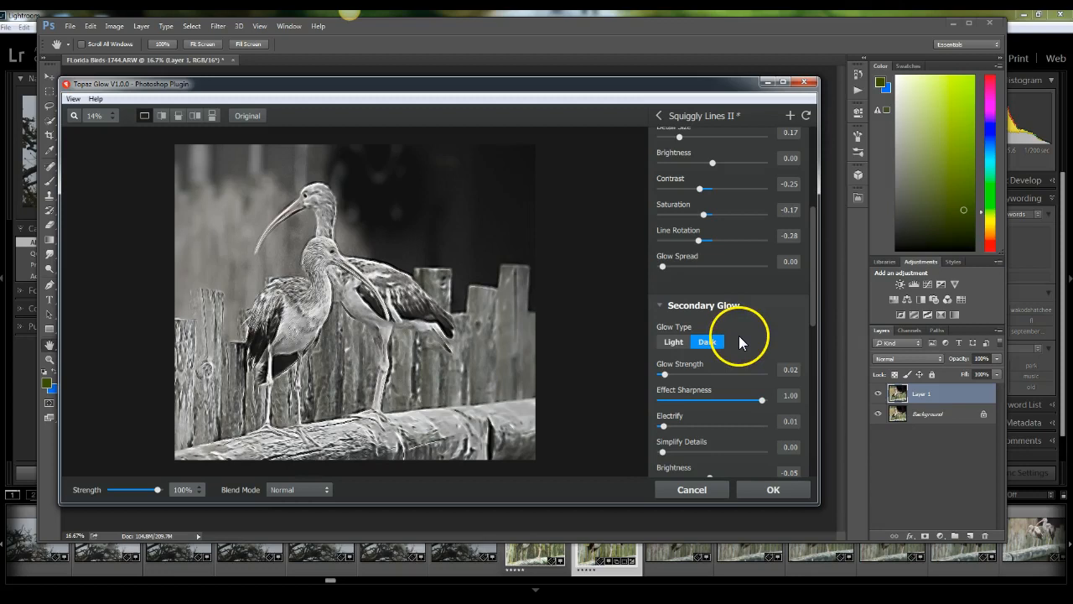
Step: Set the Secondary Glow's Effect Sharpness to 0.96 and its Electrify to 0.45
{"action": "scroll", "coordinate": [738, 335], "scroll_direction": "down", "scroll_amount": 1}
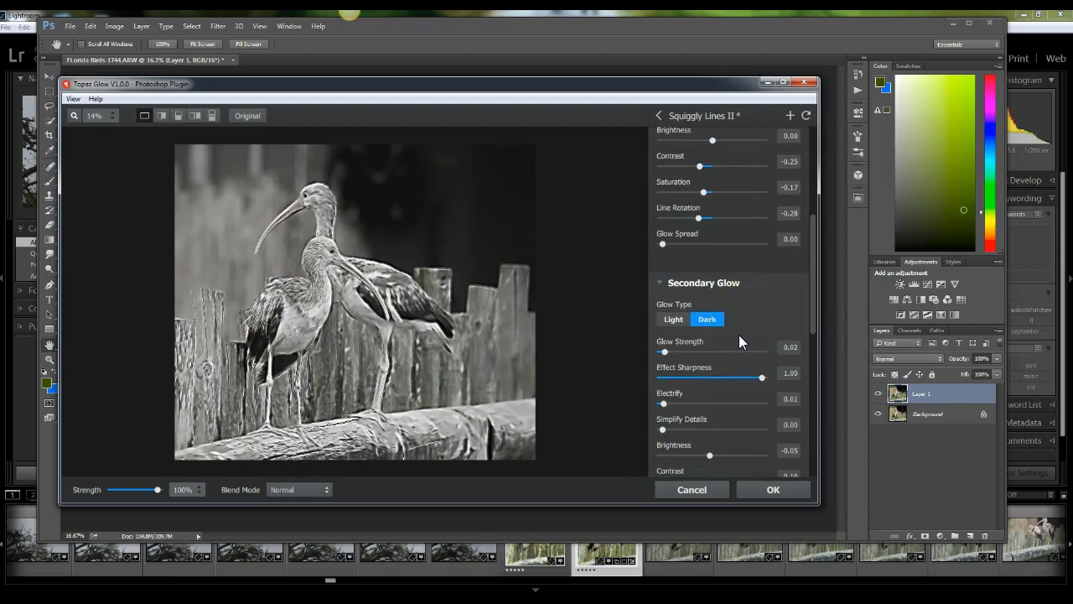
{"action": "left_click", "coordinate": [699, 365]}
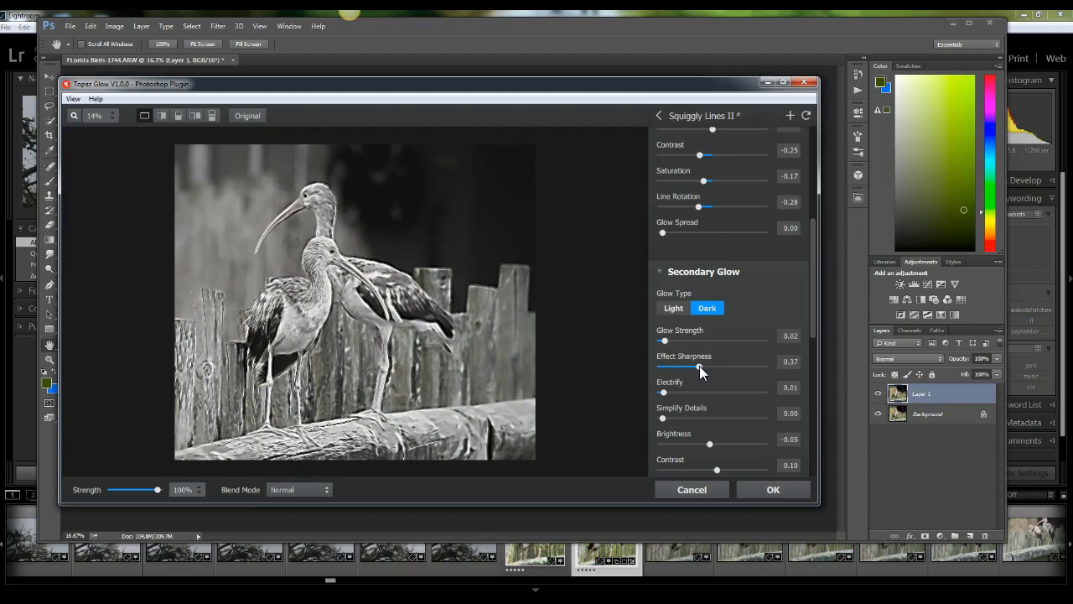
{"action": "left_click", "coordinate": [759, 365]}
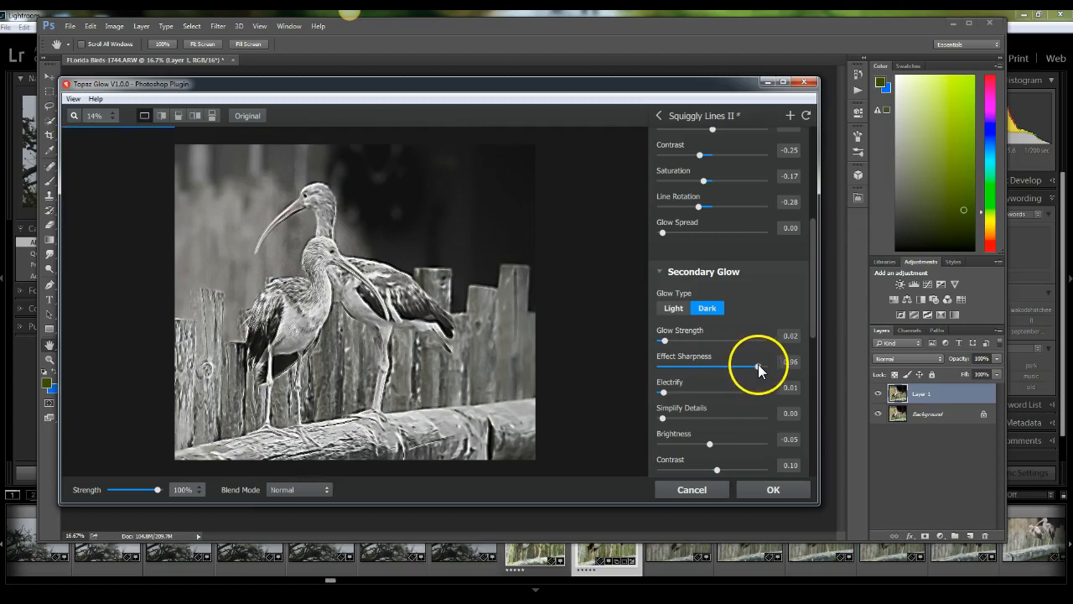
{"action": "left_click", "coordinate": [745, 391]}
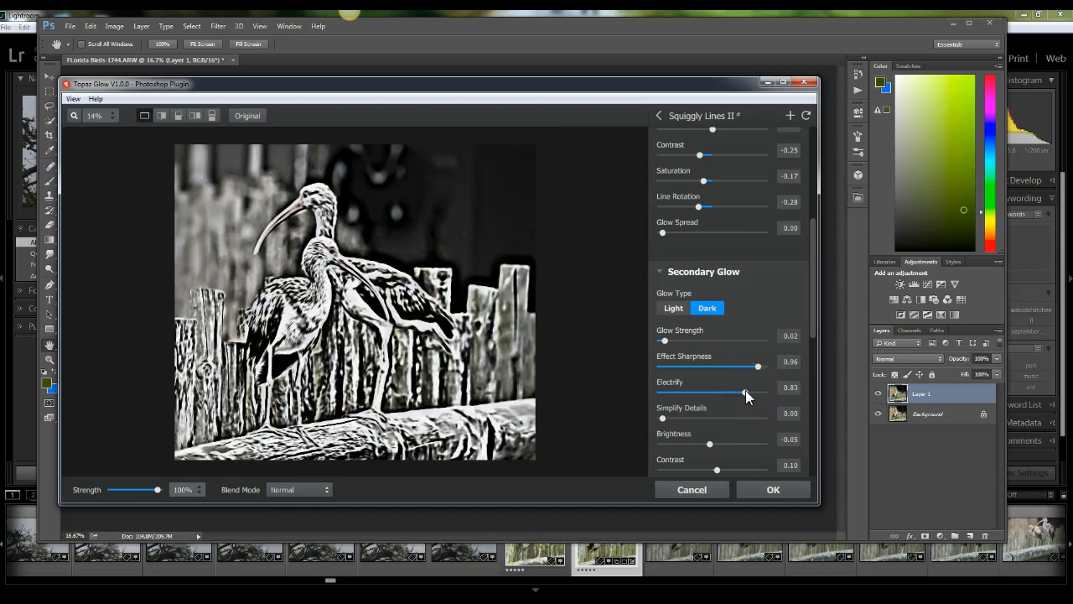
{"action": "left_click", "coordinate": [709, 393]}
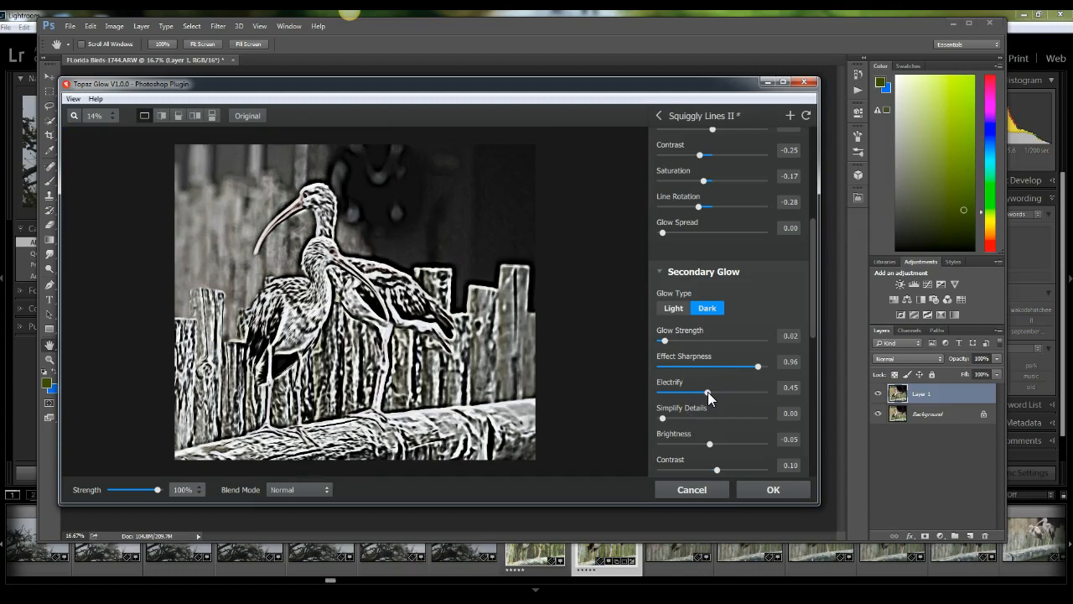
Step: Lower the effect's Overall Saturation to -0.92 in the Color settings and apply the glow to the layer
{"action": "scroll", "coordinate": [701, 391], "scroll_direction": "down", "scroll_amount": 4}
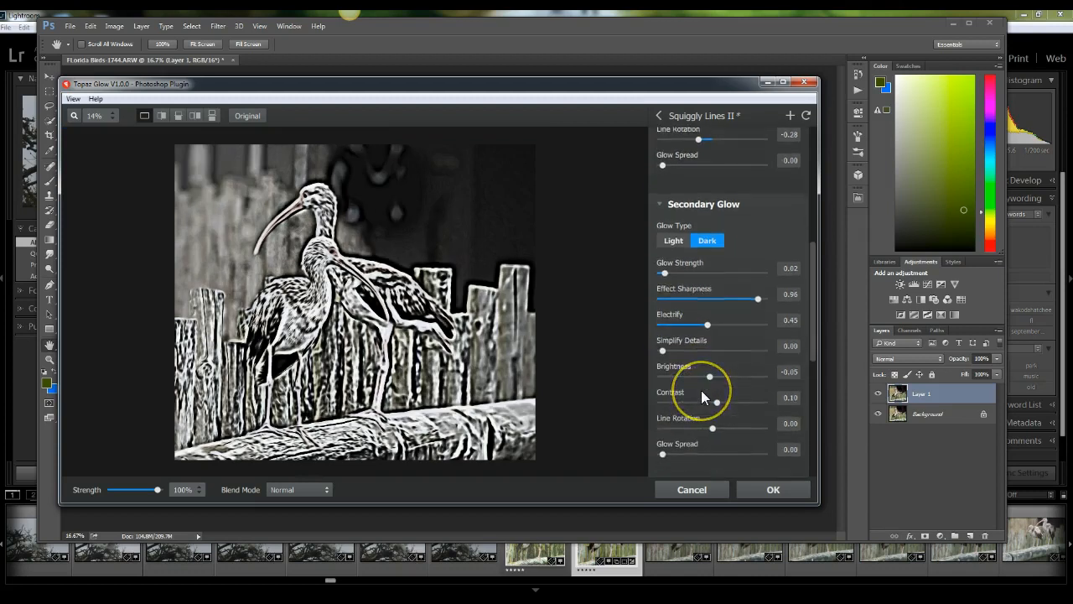
{"action": "scroll", "coordinate": [701, 390], "scroll_direction": "down", "scroll_amount": 2}
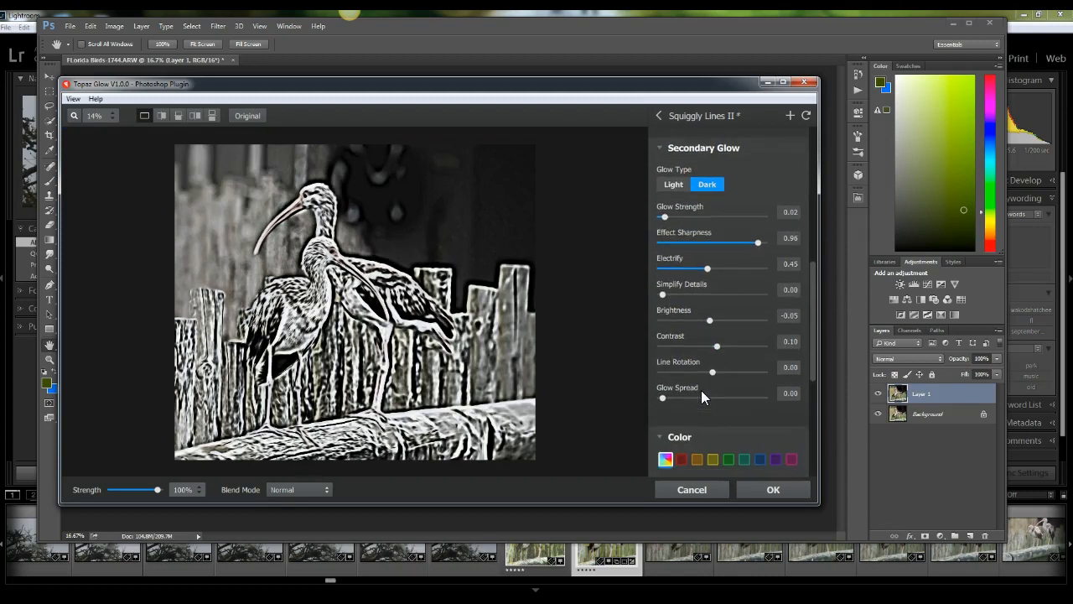
{"action": "scroll", "coordinate": [700, 390], "scroll_direction": "down", "scroll_amount": 3}
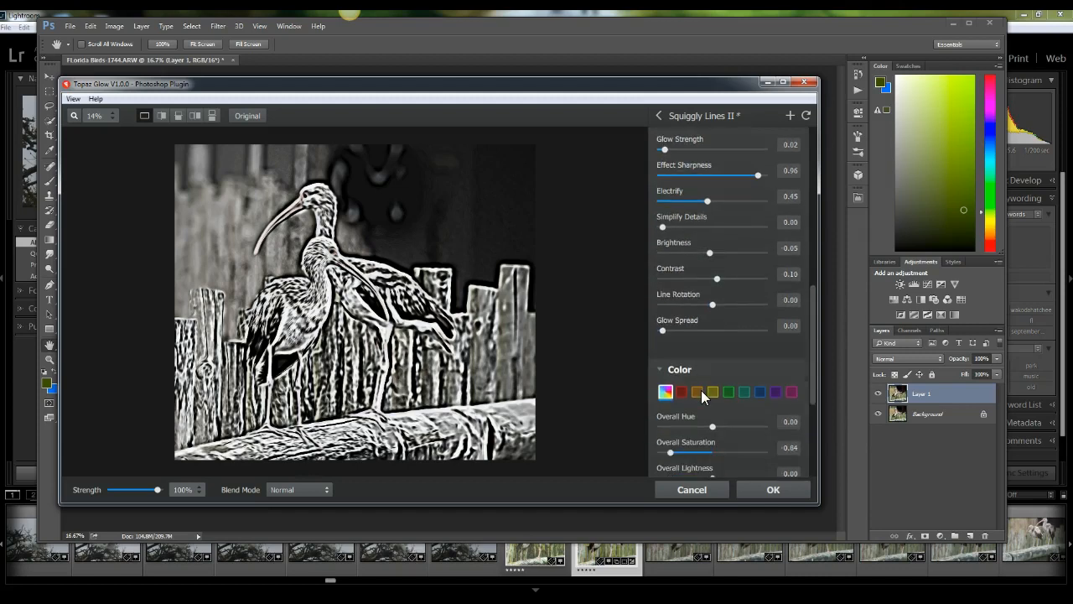
{"action": "scroll", "coordinate": [701, 390], "scroll_direction": "down", "scroll_amount": 1}
{"action": "left_click_drag", "start_coordinate": [695, 428], "coordinate": [695, 429]}
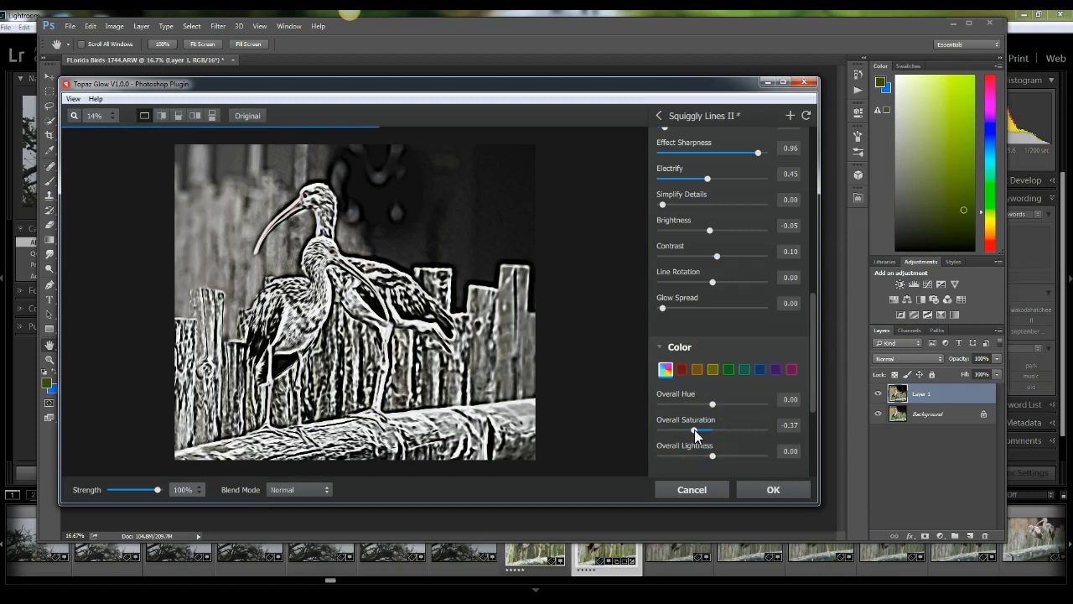
{"action": "left_click_drag", "start_coordinate": [694, 429], "coordinate": [667, 431]}
{"action": "left_click", "coordinate": [714, 423]}
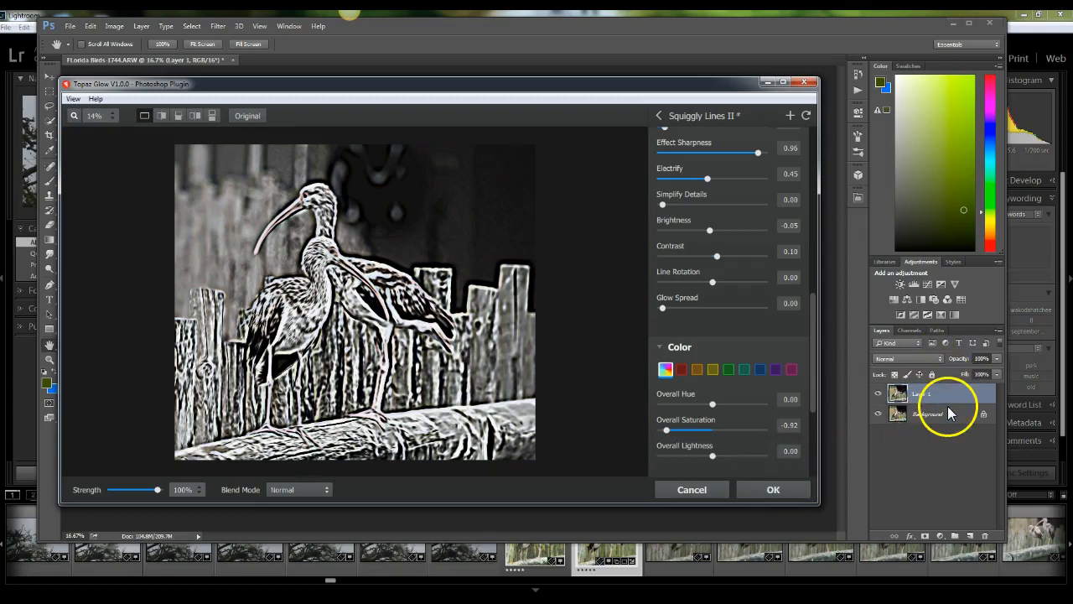
{"action": "left_click", "coordinate": [773, 490]}
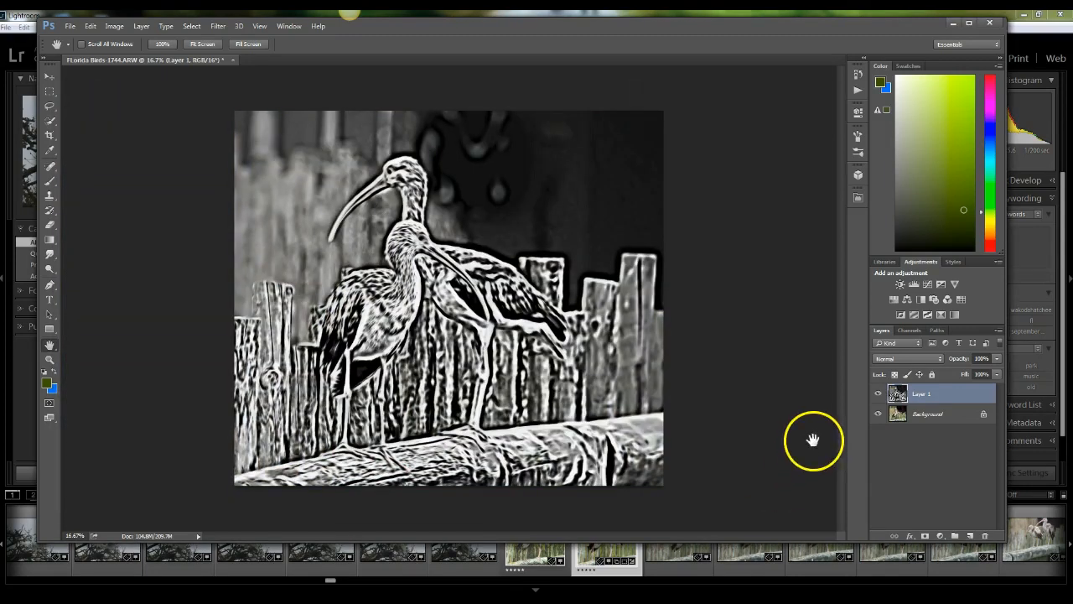
Step: Try out different blend modes on Layer 1, such as Darken, Color Burn, Lighten and Soft Light, and return to Normal
{"action": "left_click", "coordinate": [921, 356]}
{"action": "left_click", "coordinate": [921, 356]}
{"action": "key", "text": "Down"}
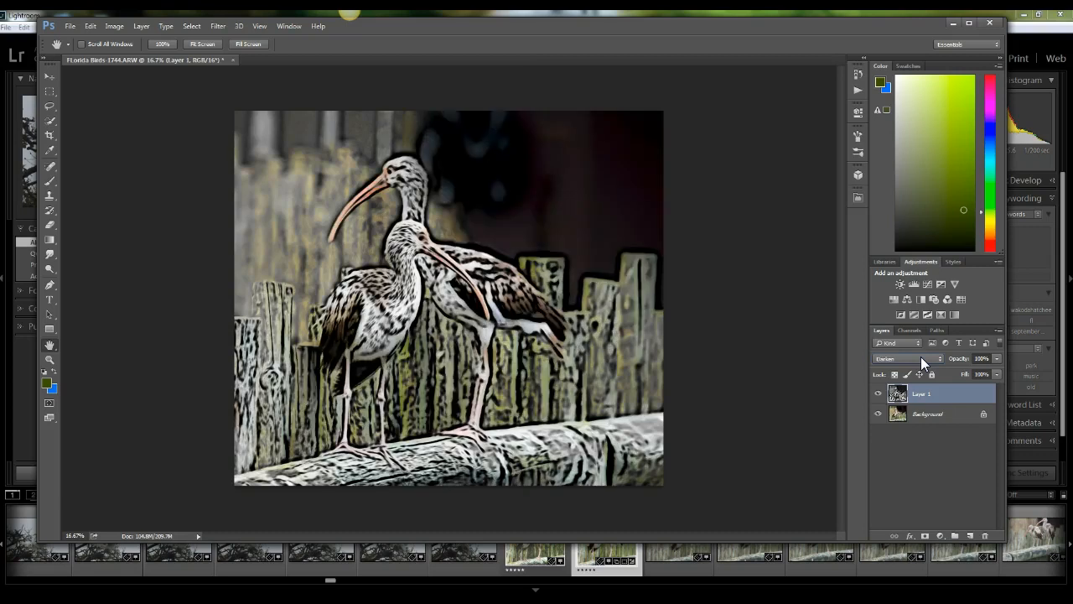
{"action": "key", "text": "Down"}
{"action": "key", "text": "Down"}
{"action": "key", "text": "Up"}
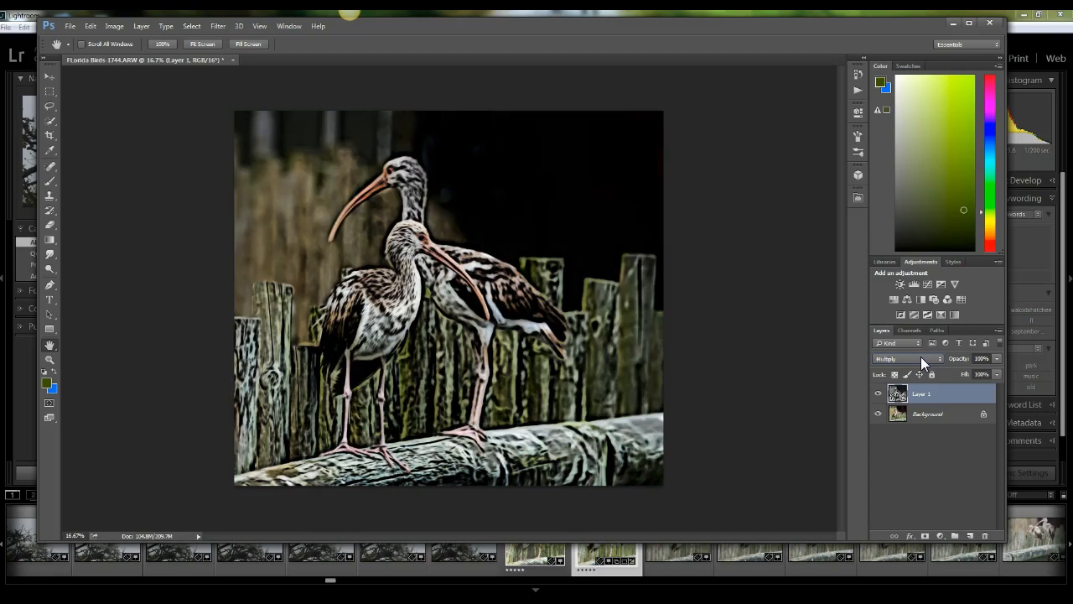
{"action": "key", "text": "Down"}
{"action": "key", "text": "Down"}
{"action": "key", "text": "Down"}
{"action": "key", "text": "Down"}
{"action": "key", "text": "Down"}
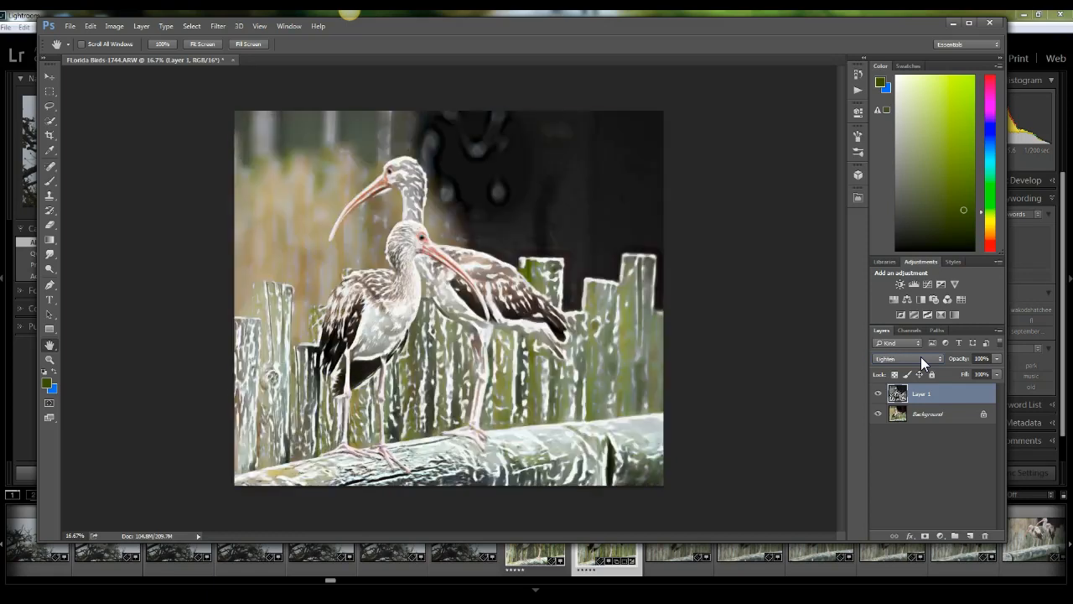
{"action": "key", "text": "Down"}
{"action": "key", "text": "Down"}
{"action": "key", "text": "Down"}
{"action": "key", "text": "Down"}
{"action": "key", "text": "Down"}
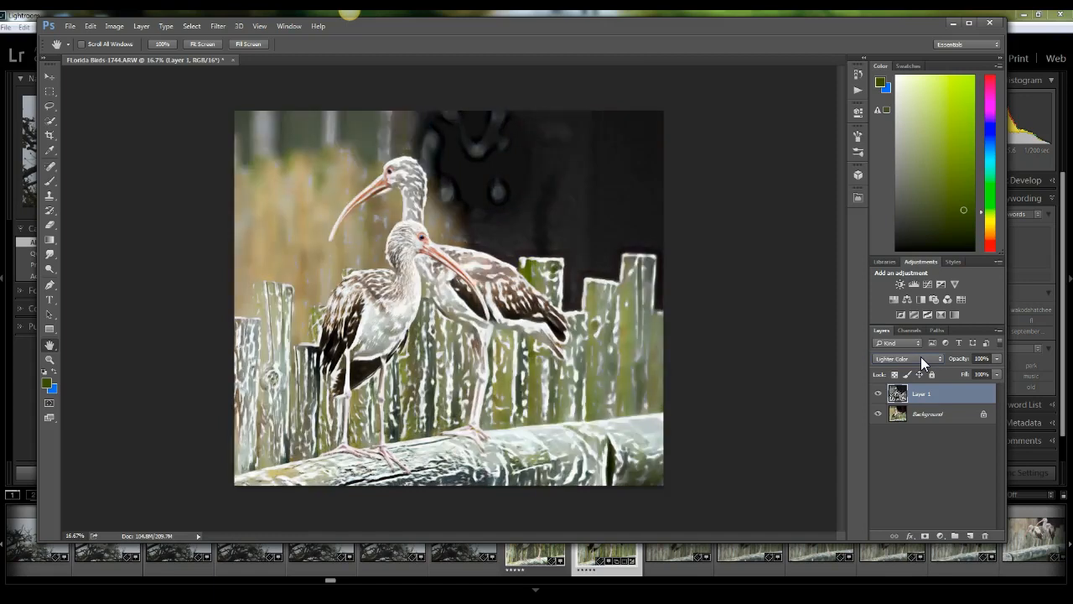
{"action": "key", "text": "Up"}
{"action": "key", "text": "Up"}
{"action": "key", "text": "Up"}
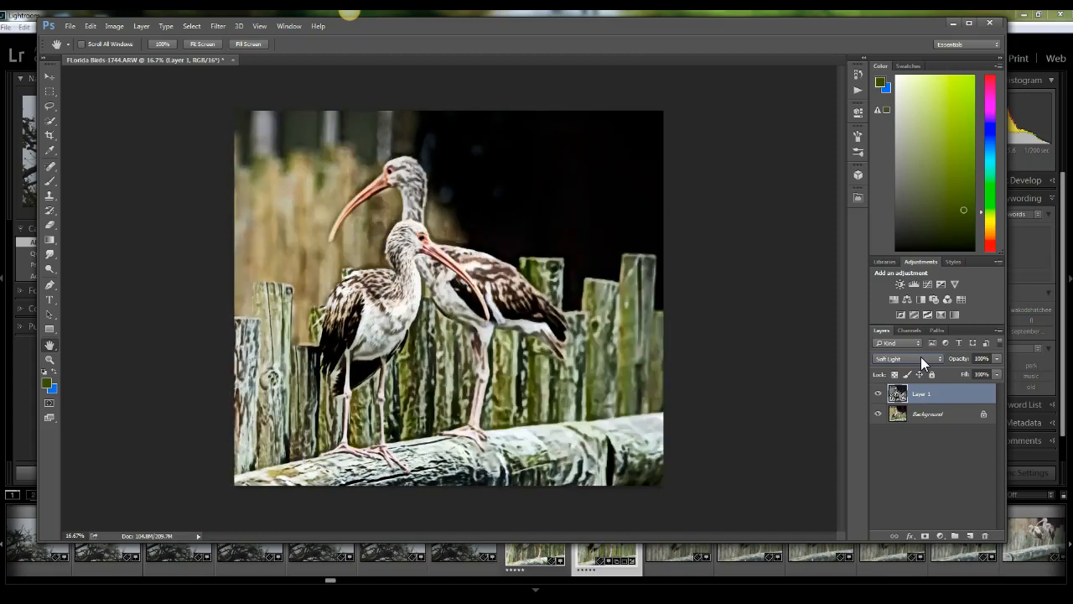
{"action": "key", "text": "Up"}
{"action": "key", "text": "Up"}
{"action": "key", "text": "Up"}
{"action": "key", "text": "Up"}
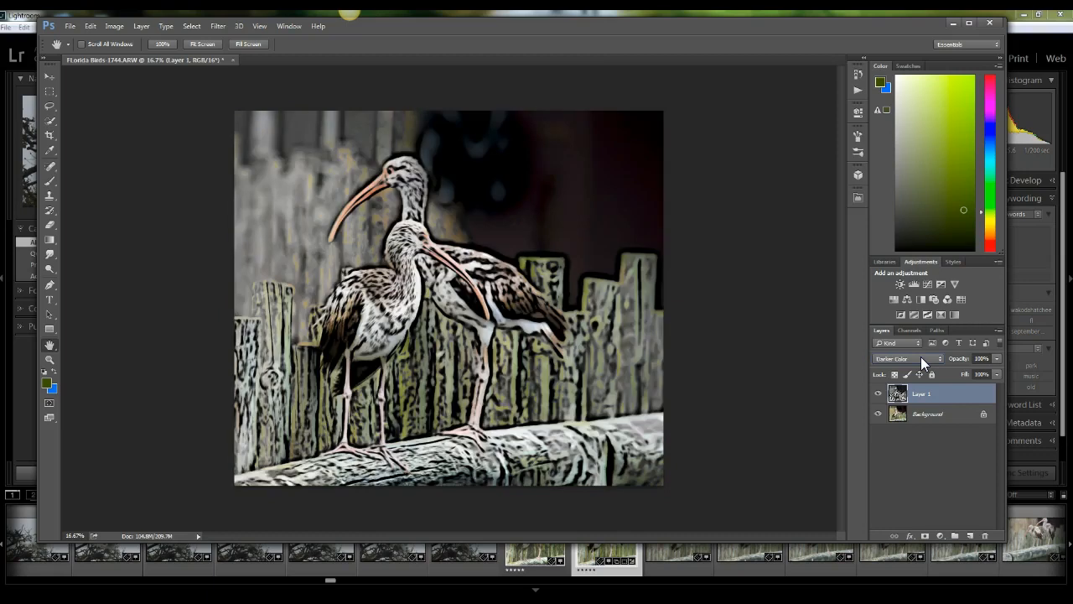
{"action": "key", "text": "Up"}
{"action": "key", "text": "Up"}
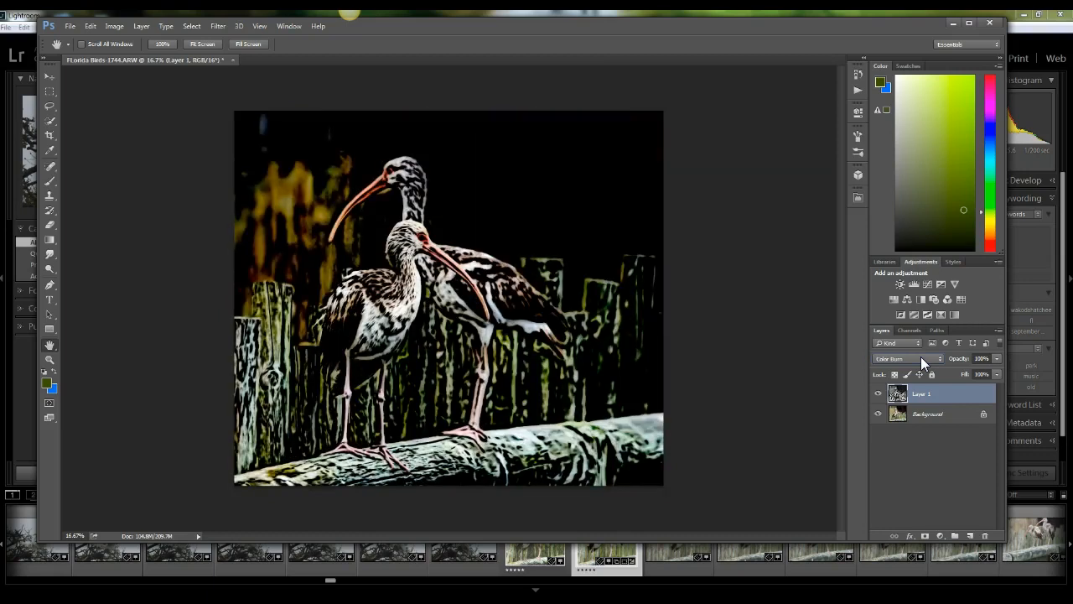
{"action": "key", "text": "Up"}
{"action": "key", "text": "Down"}
{"action": "key", "text": "Up"}
{"action": "key", "text": "Up"}
{"action": "key", "text": "Up"}
{"action": "key", "text": "Up"}
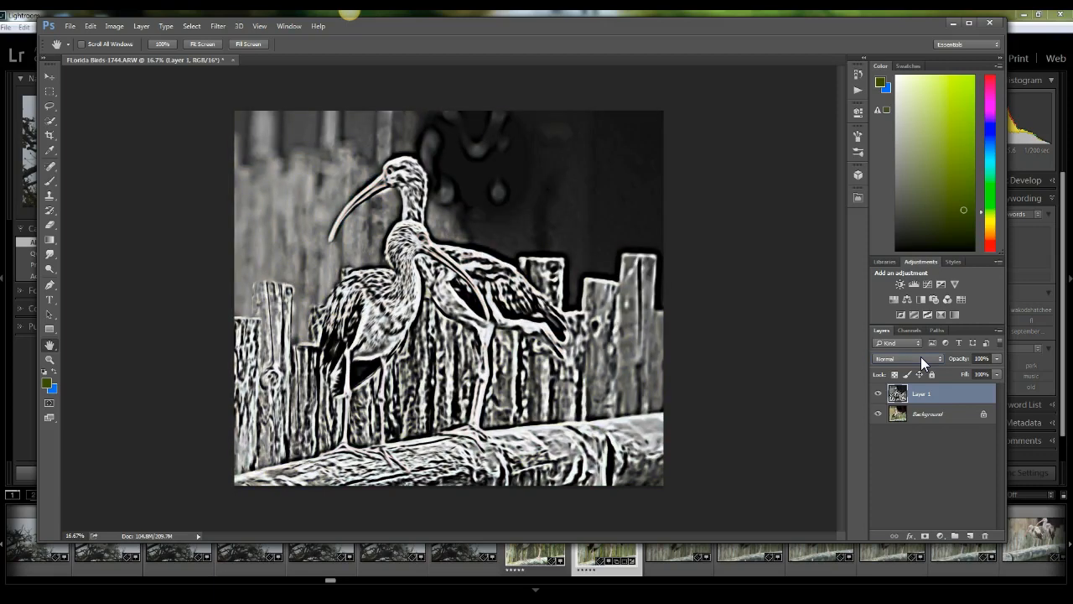
Step: Set Layer 1's blend mode to Multiply and reduce its opacity to 71%
{"action": "key", "text": "Down"}
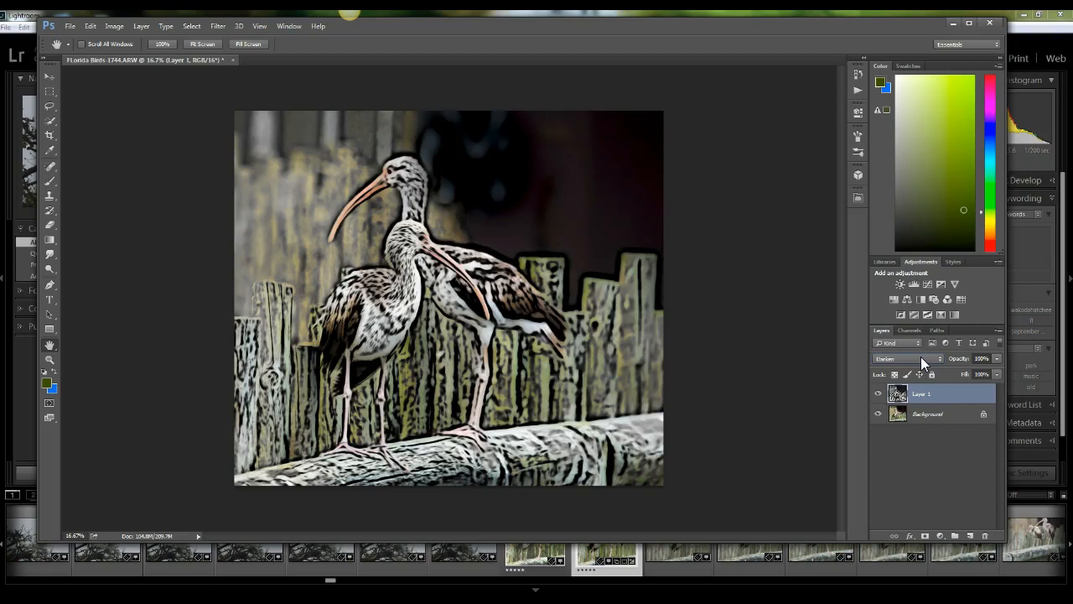
{"action": "key", "text": "Down"}
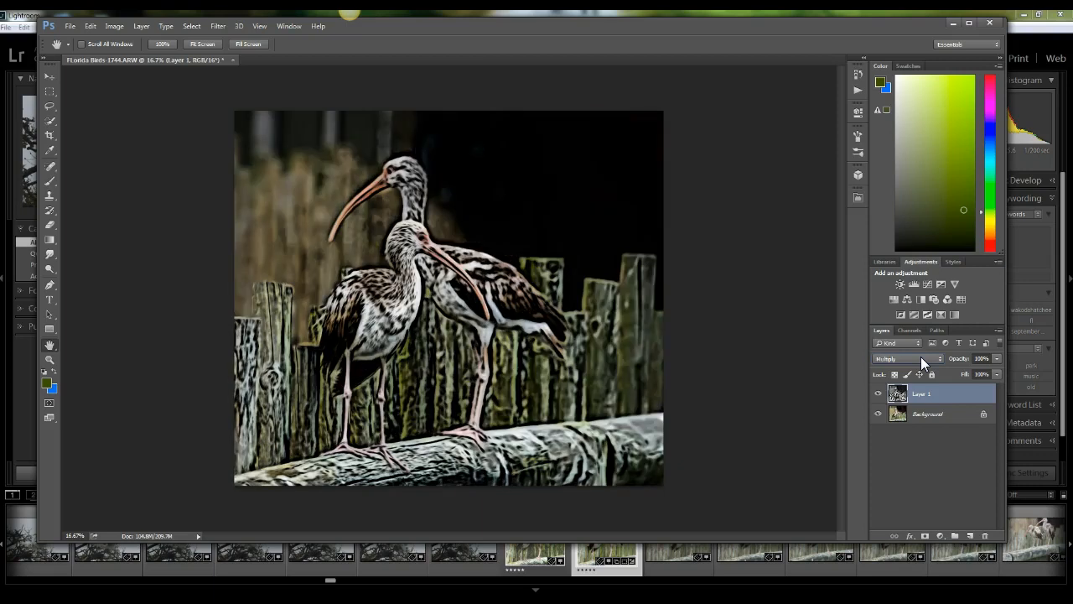
{"action": "left_click", "coordinate": [961, 358]}
{"action": "mouse_move", "coordinate": [964, 361]}
{"action": "left_mouse_down"}
{"action": "mouse_move", "coordinate": [943, 360]}
{"action": "mouse_move", "coordinate": [959, 360]}
{"action": "left_mouse_up"}
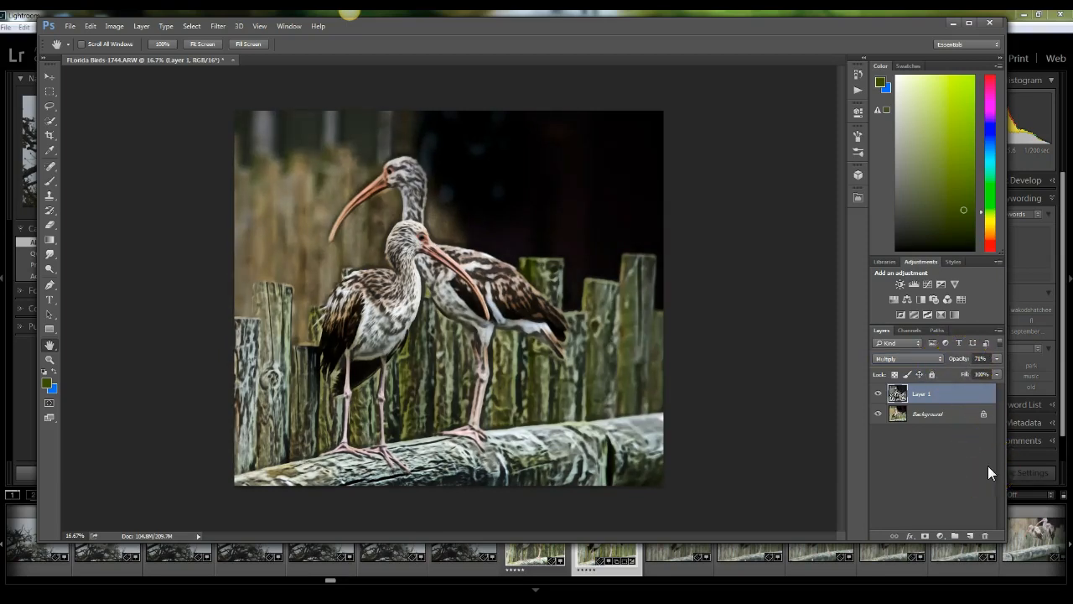
{"action": "left_click_drag", "start_coordinate": [929, 388], "coordinate": [929, 409]}
{"action": "left_click", "coordinate": [219, 26]}
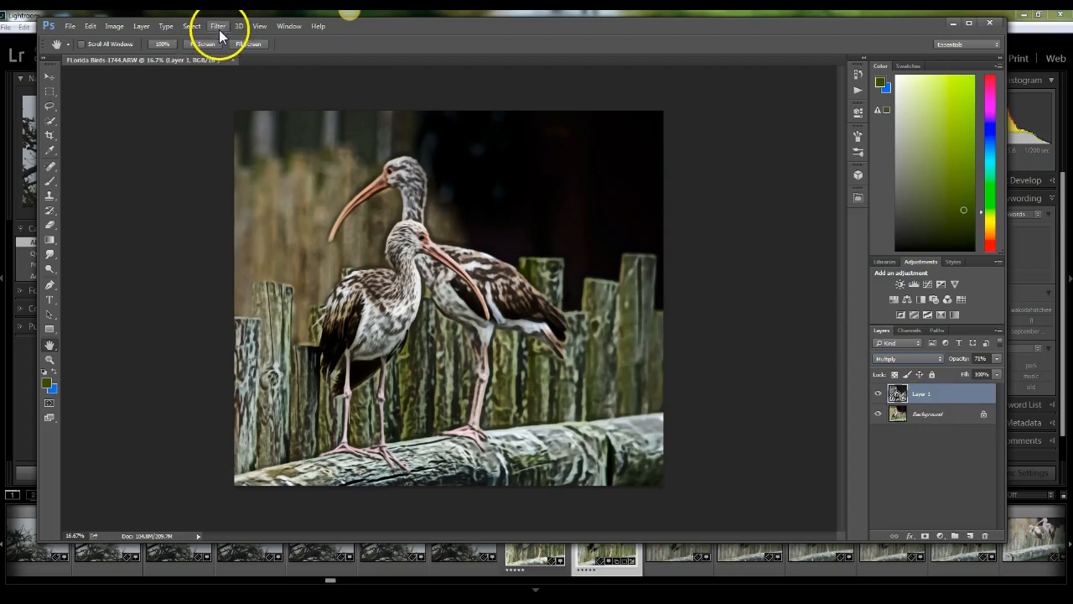
{"action": "left_click", "coordinate": [236, 317]}
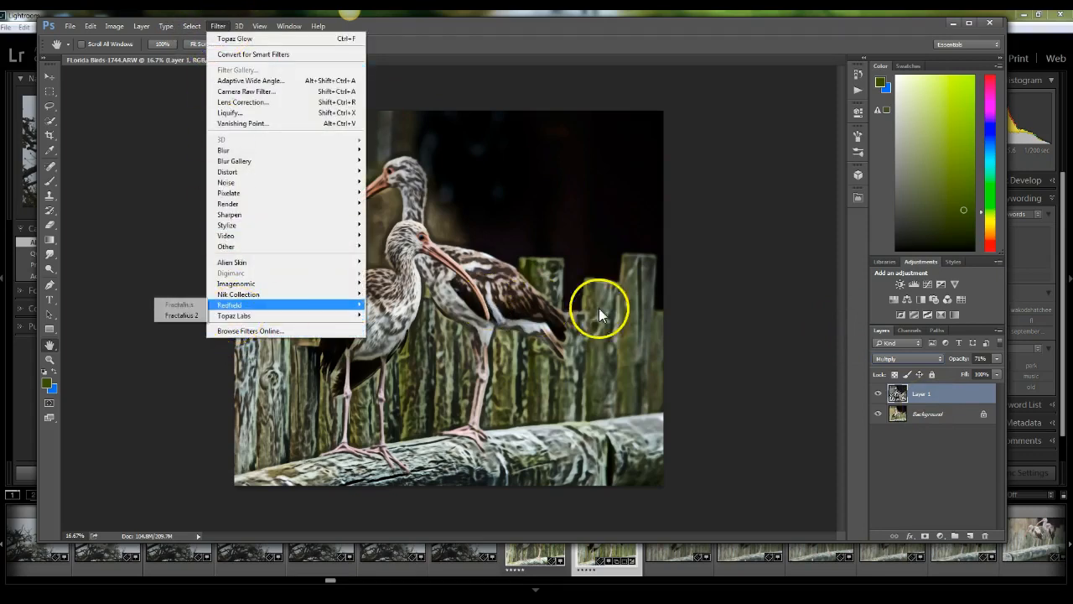
{"action": "left_click", "coordinate": [733, 319]}
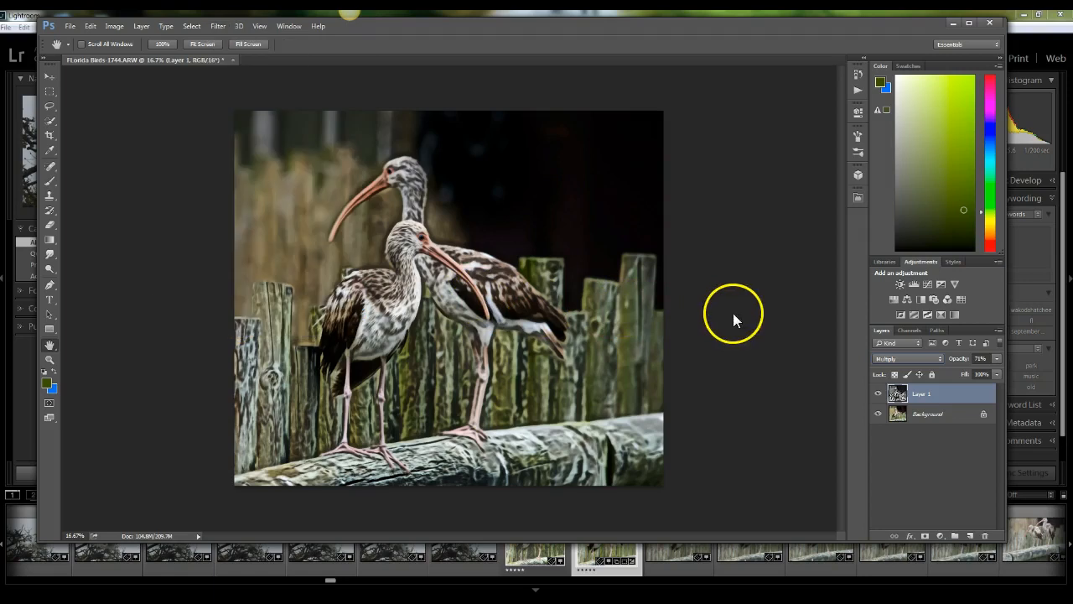
Step: Duplicate Layer 1 and the Background layer together within the same document
{"action": "left_click", "coordinate": [942, 415], "text": "shift"}
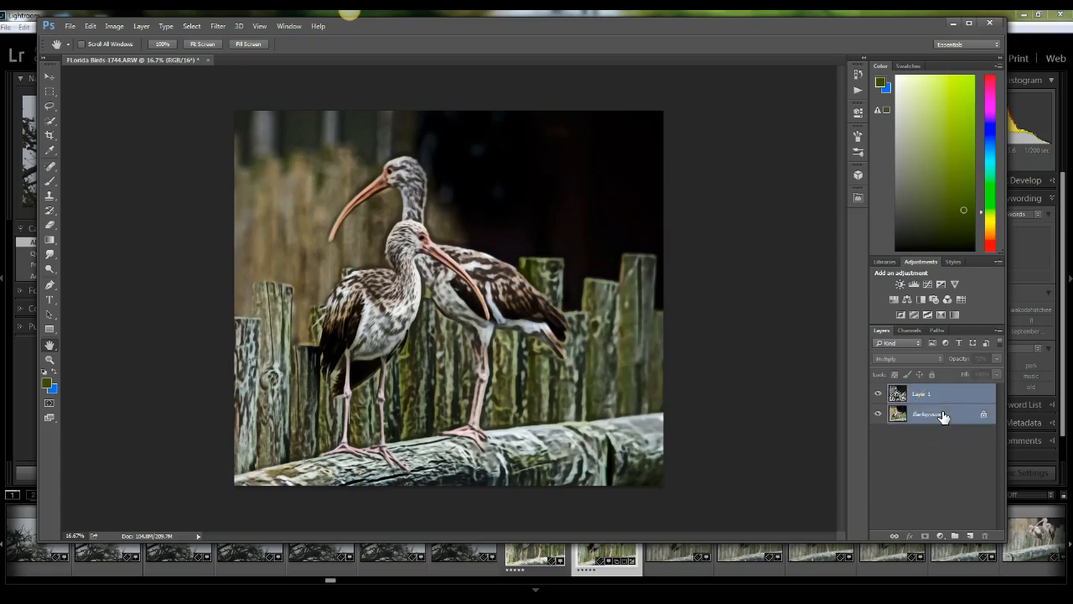
{"action": "right_click", "coordinate": [942, 413]}
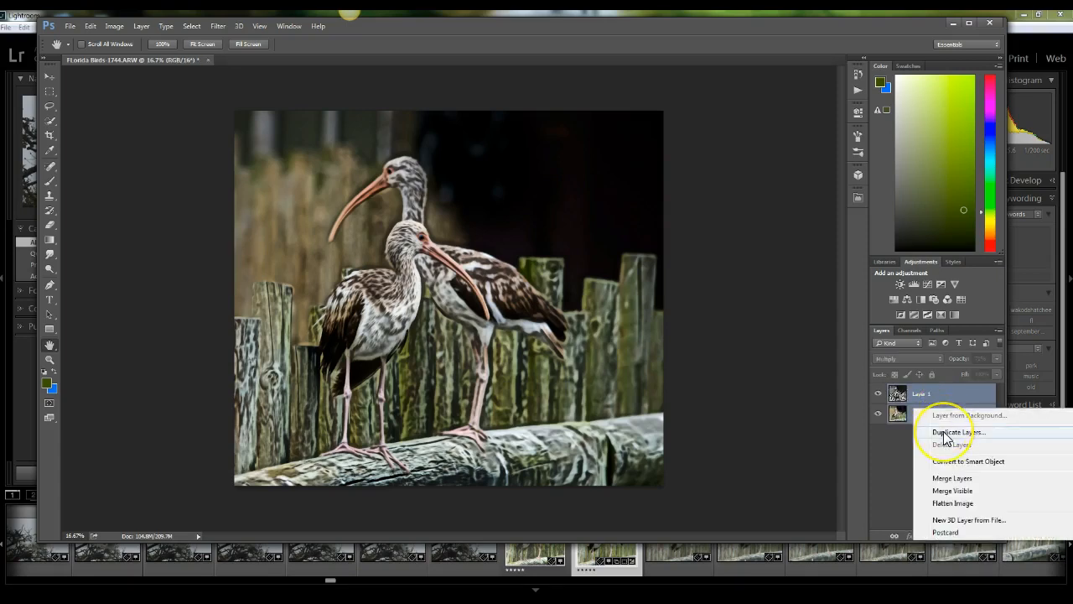
{"action": "left_click", "coordinate": [945, 434]}
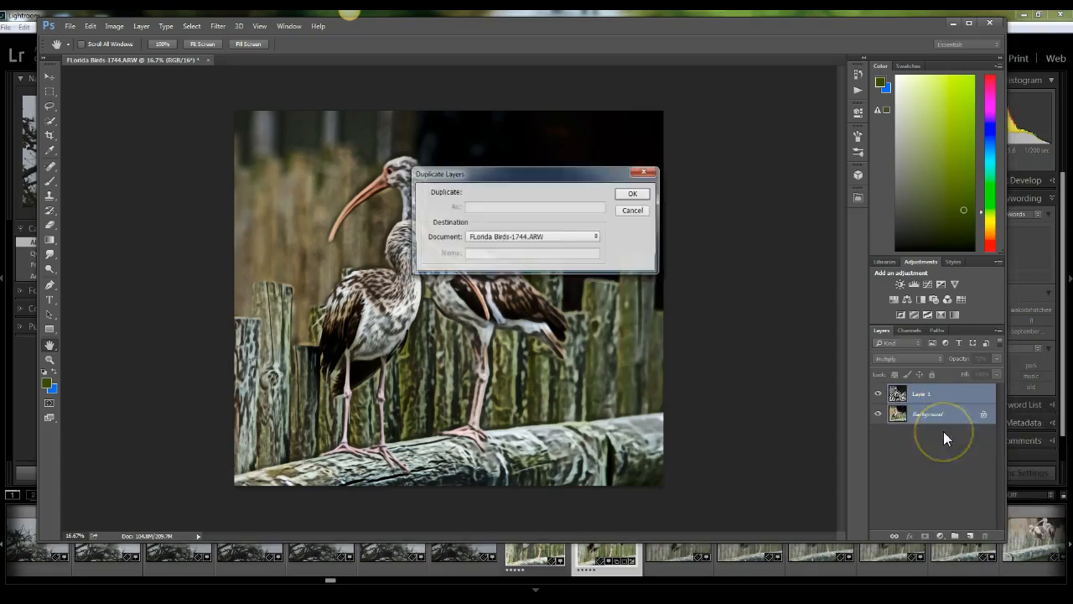
{"action": "left_click", "coordinate": [633, 195]}
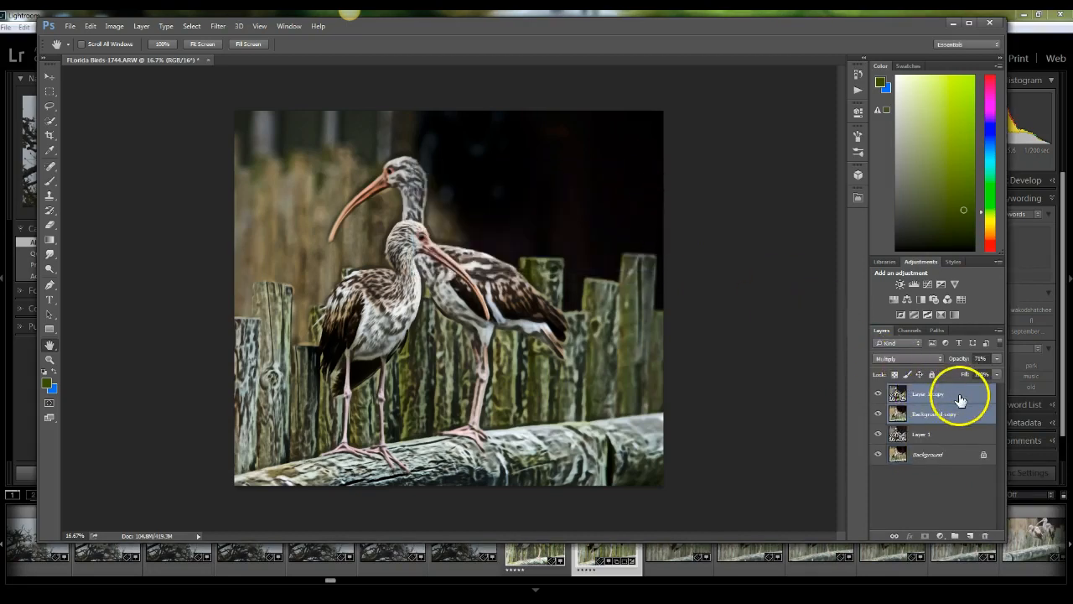
Step: Merge the two duplicated layers into a single layer and hide Layer 1 and the Background
{"action": "right_click", "coordinate": [961, 400]}
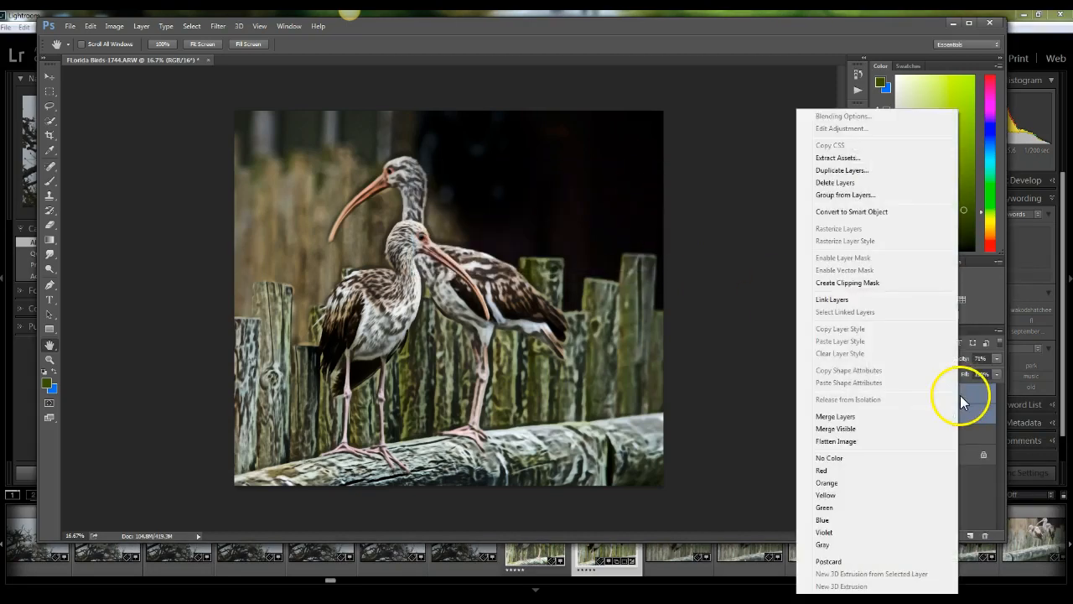
{"action": "left_click", "coordinate": [909, 413]}
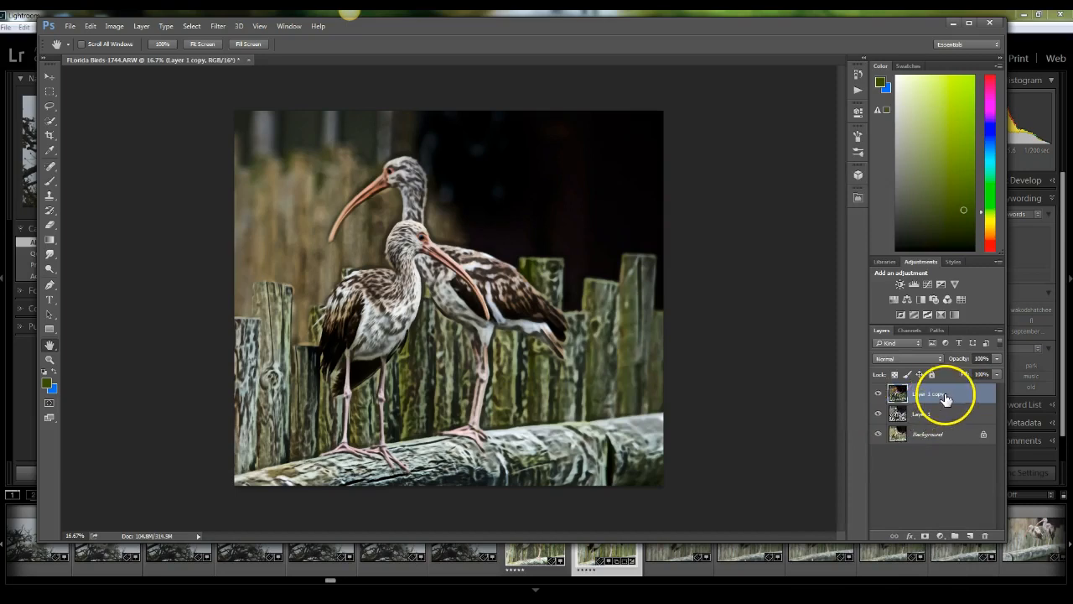
{"action": "left_click", "coordinate": [880, 415]}
{"action": "left_click", "coordinate": [879, 432]}
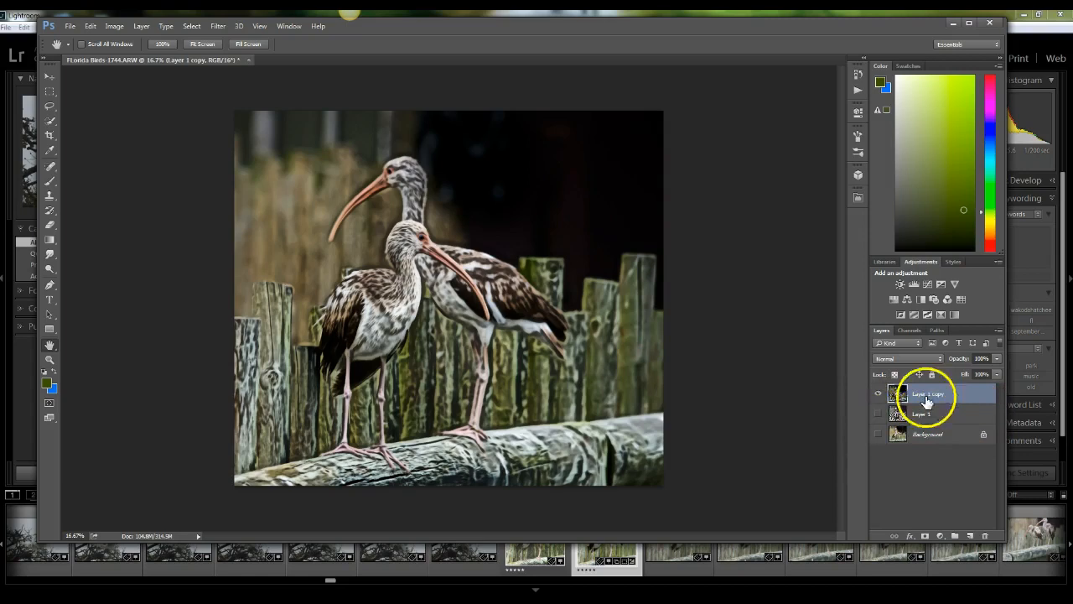
Step: Open the Topaz Impression filter on Layer 1 copy and show the My Presets collection
{"action": "left_click", "coordinate": [218, 26]}
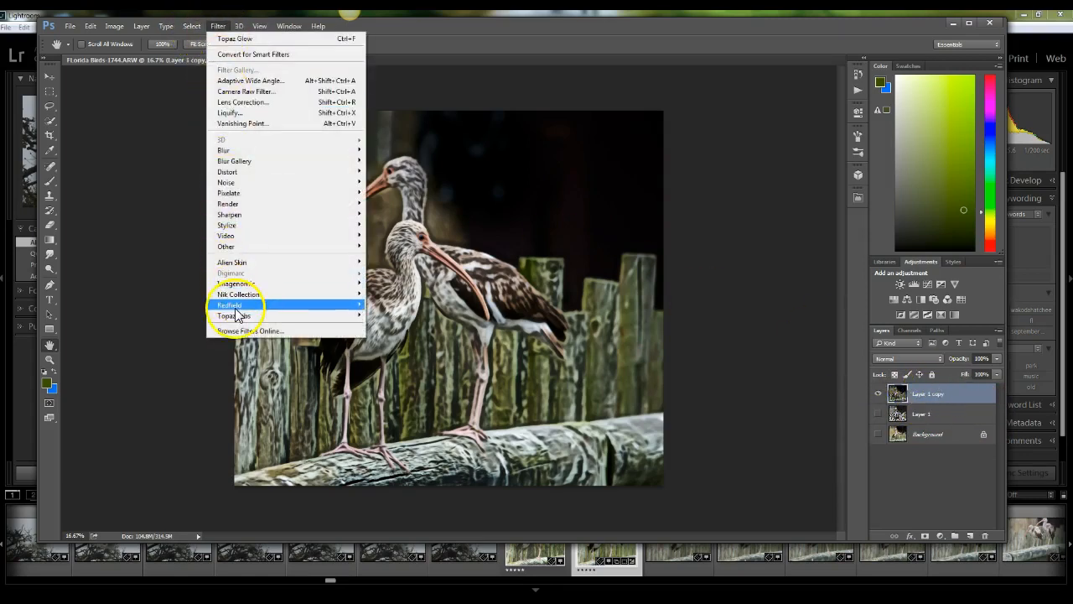
{"action": "mouse_move", "coordinate": [239, 315]}
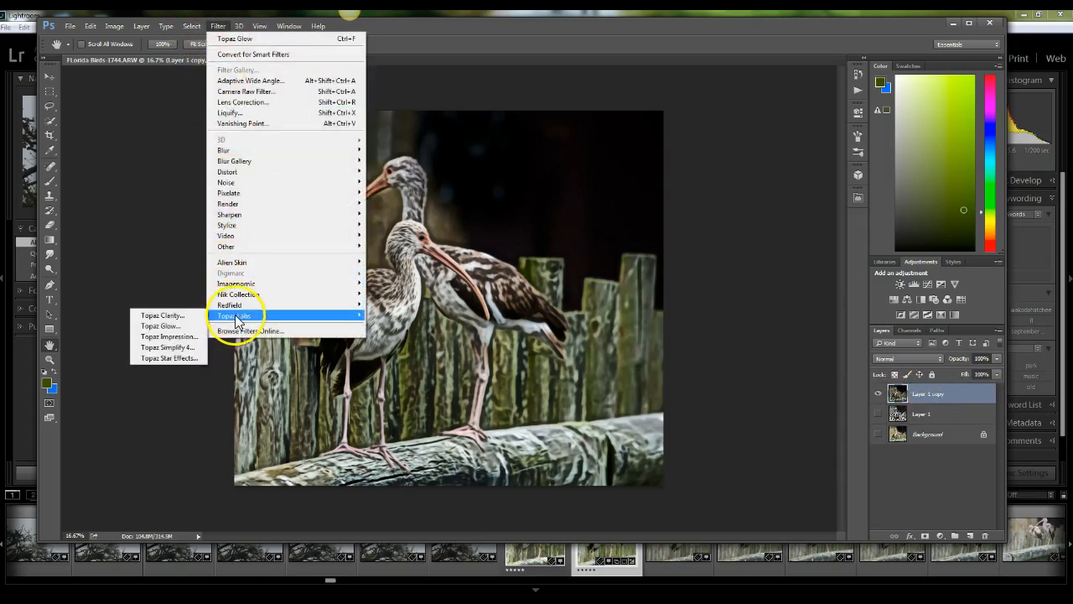
{"action": "left_click", "coordinate": [189, 337]}
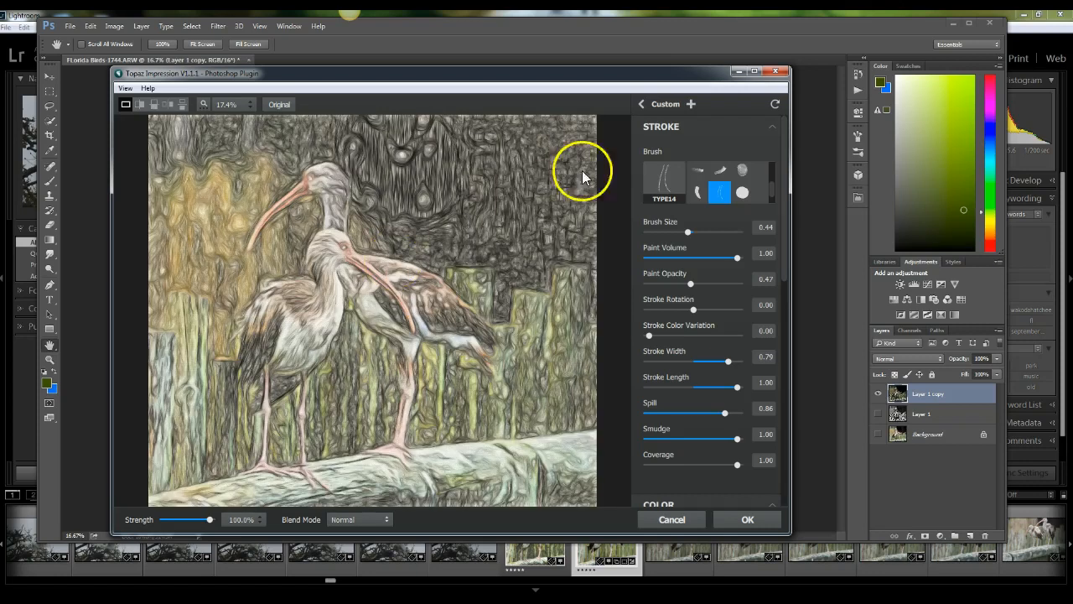
{"action": "left_click", "coordinate": [641, 104]}
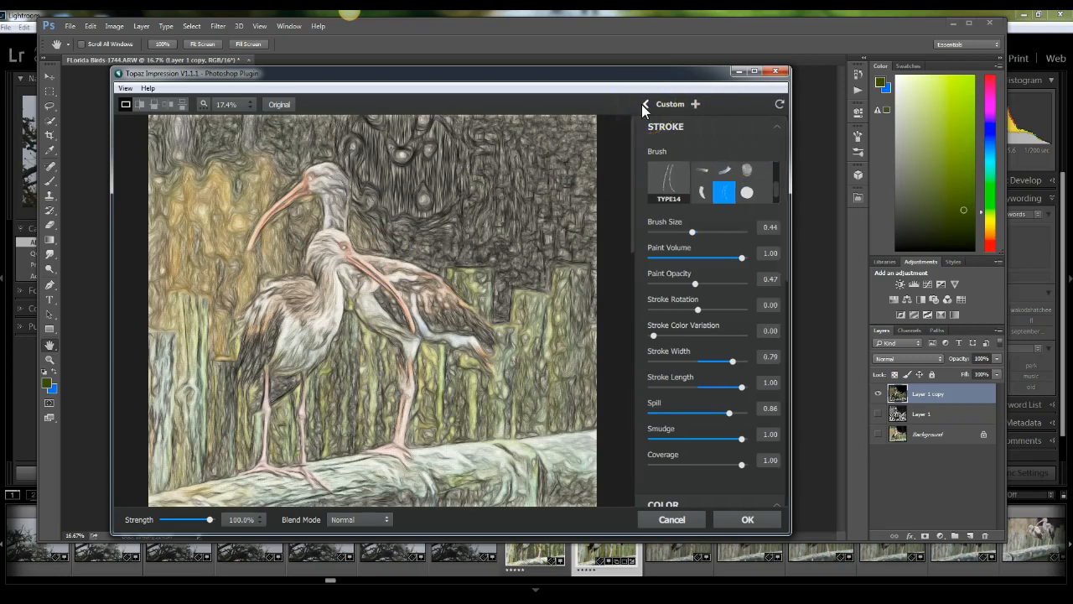
{"action": "left_click", "coordinate": [706, 108]}
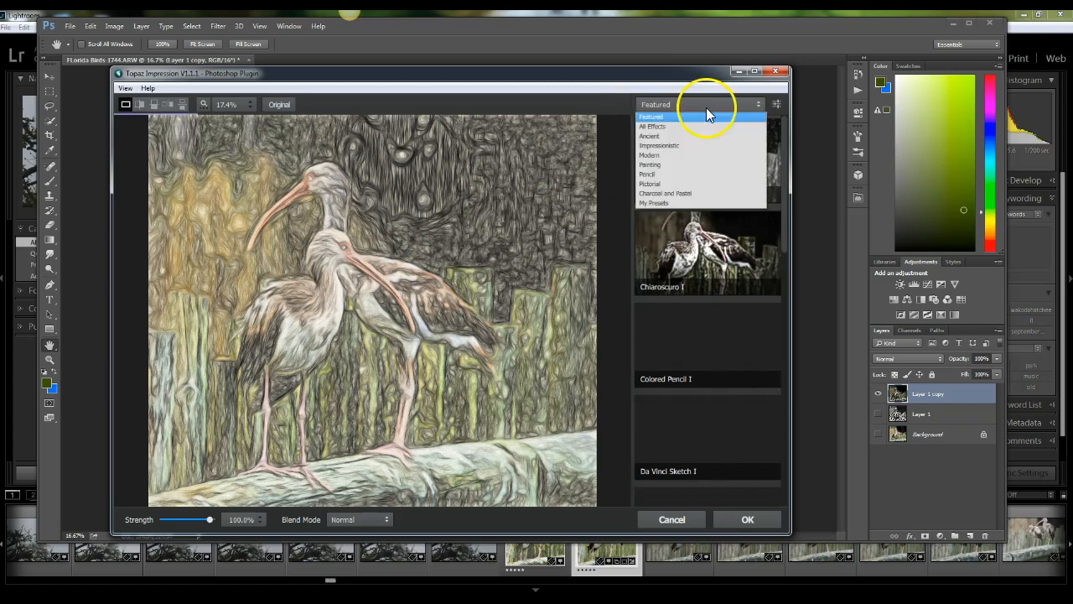
{"action": "left_click", "coordinate": [695, 202]}
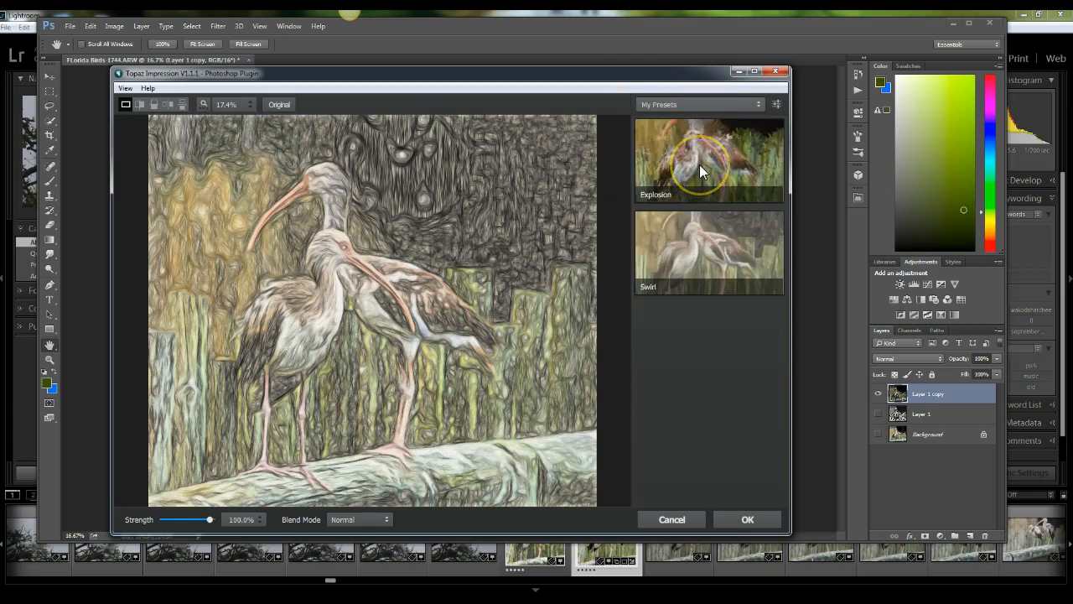
Step: Preview the Explosion preset and apply the Swirl preset with its existing stroke settings to the layer
{"action": "left_click", "coordinate": [699, 164]}
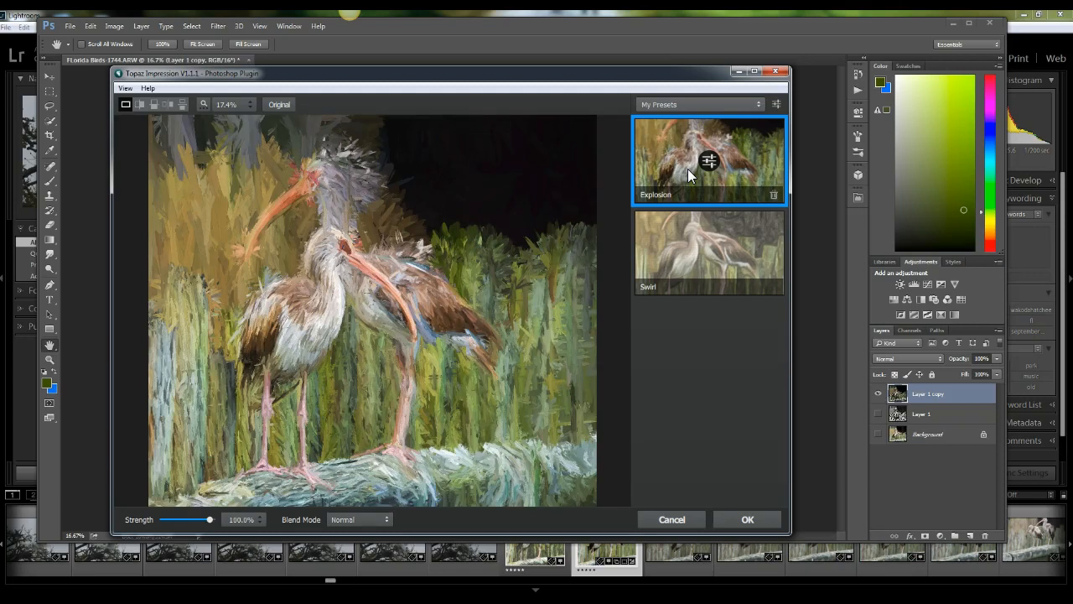
{"action": "left_click", "coordinate": [692, 253]}
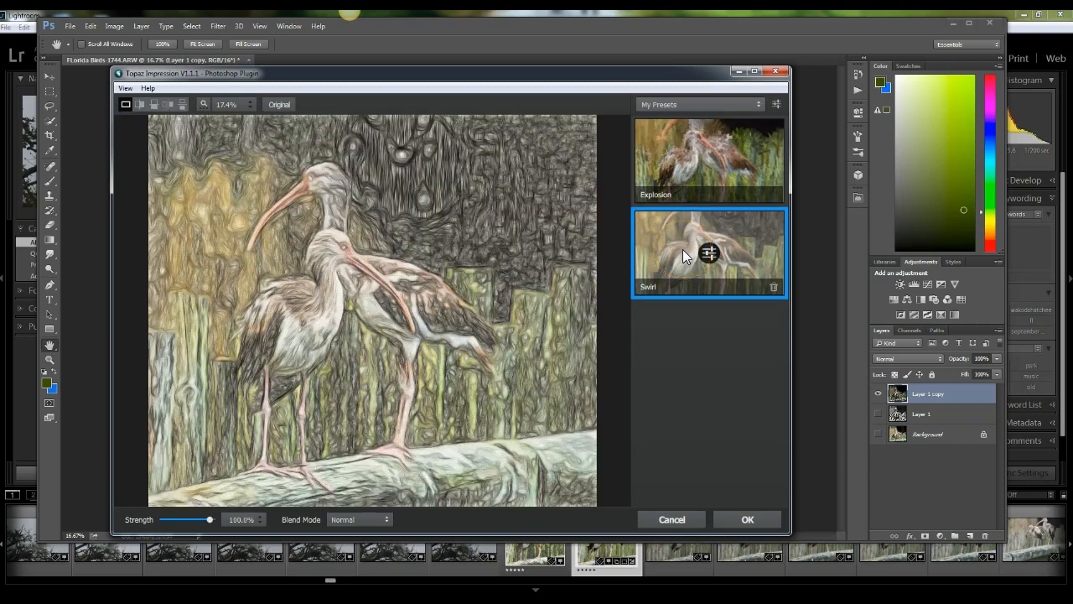
{"action": "left_click", "coordinate": [709, 252]}
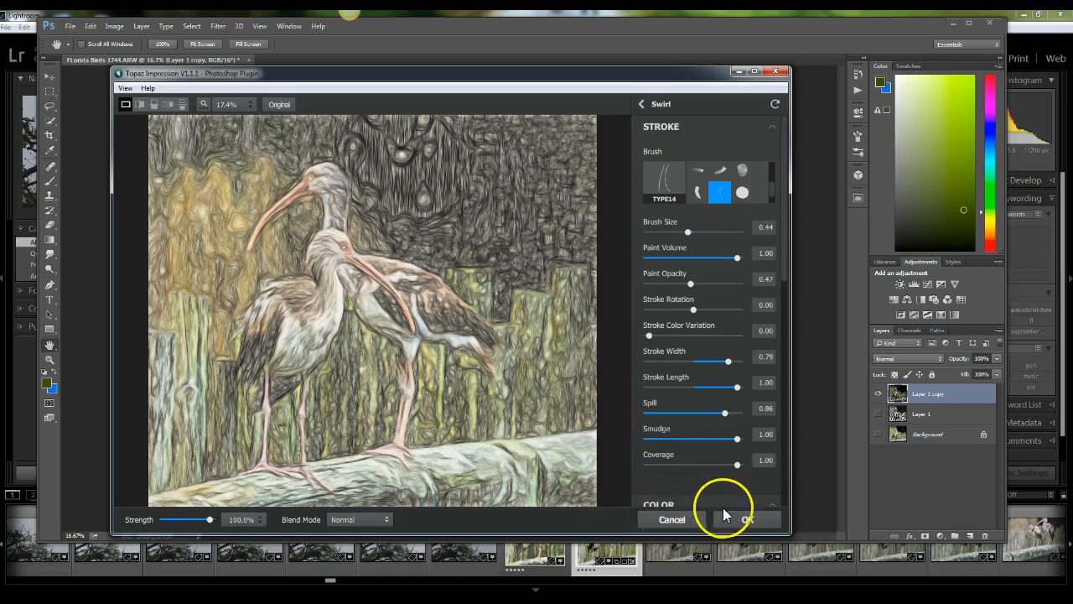
{"action": "left_click", "coordinate": [747, 519]}
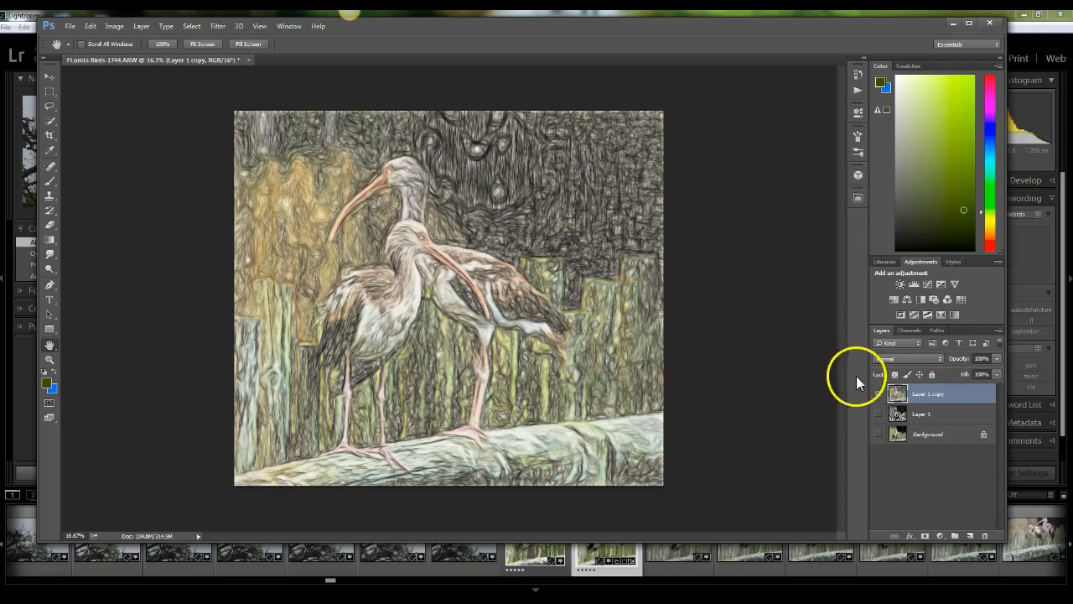
Step: Show Layer 1 and the Background again and go through Layer 1 copy's blend modes, such as Darken, Lighten and Screen, settling on Overlay
{"action": "left_click", "coordinate": [878, 413]}
{"action": "left_click", "coordinate": [880, 433]}
{"action": "left_click", "coordinate": [909, 358]}
{"action": "left_click", "coordinate": [911, 367]}
{"action": "key", "text": "Down"}
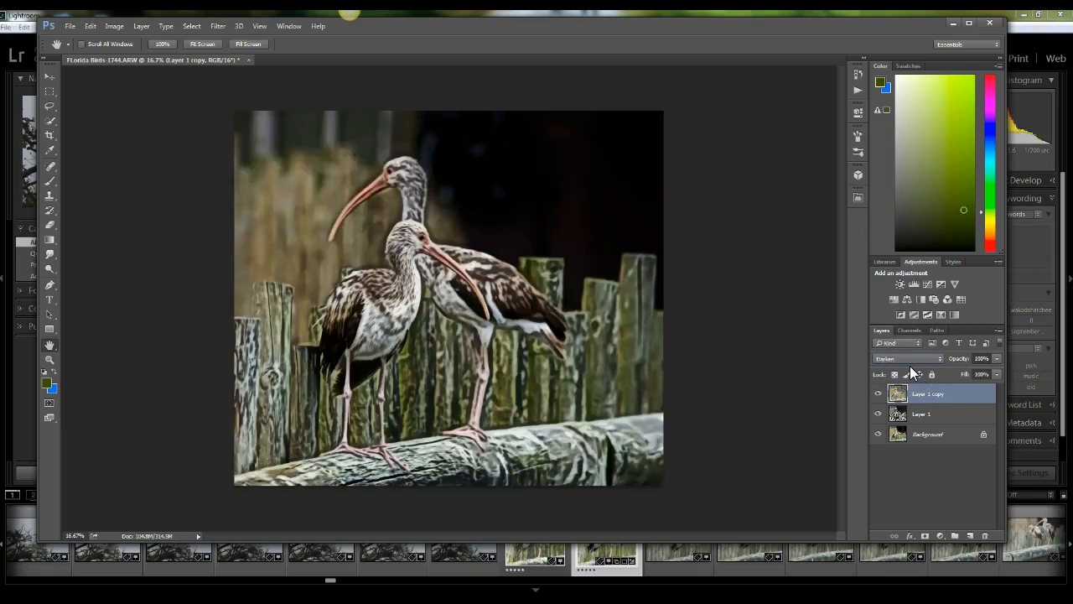
{"action": "key", "text": "Down"}
{"action": "key", "text": "Down"}
{"action": "key", "text": "Down"}
{"action": "key", "text": "Down"}
{"action": "key", "text": "Down"}
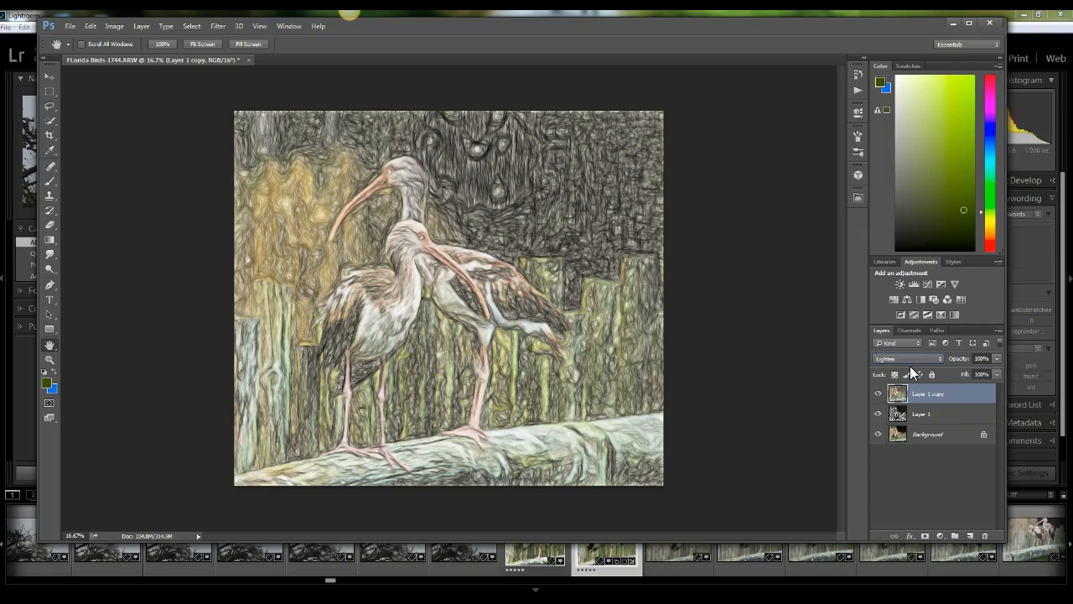
{"action": "key", "text": "Down"}
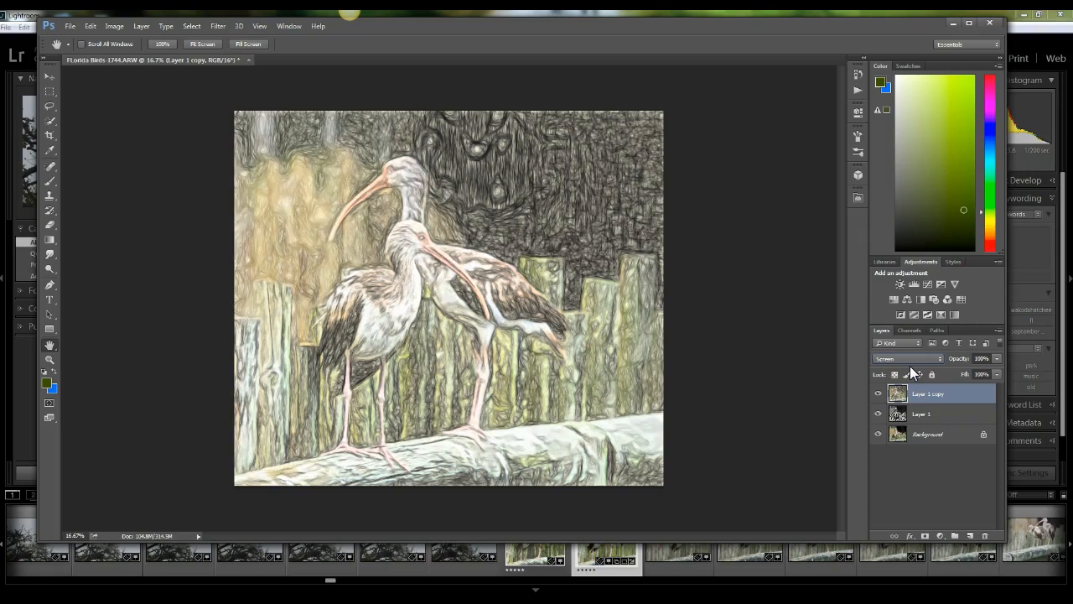
{"action": "key", "text": "Down"}
{"action": "key", "text": "Down"}
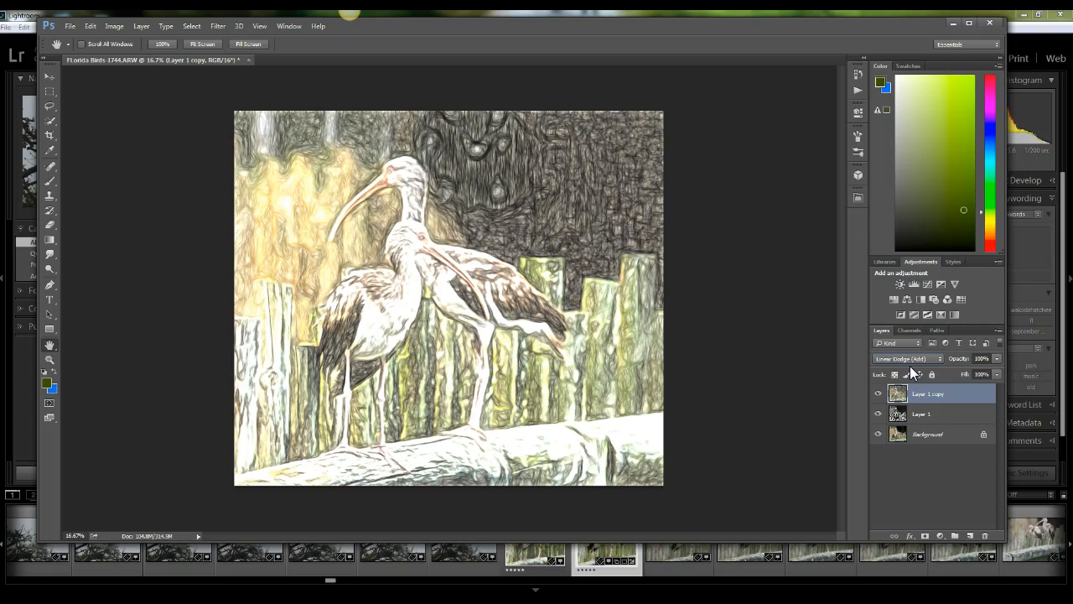
{"action": "key", "text": "Down"}
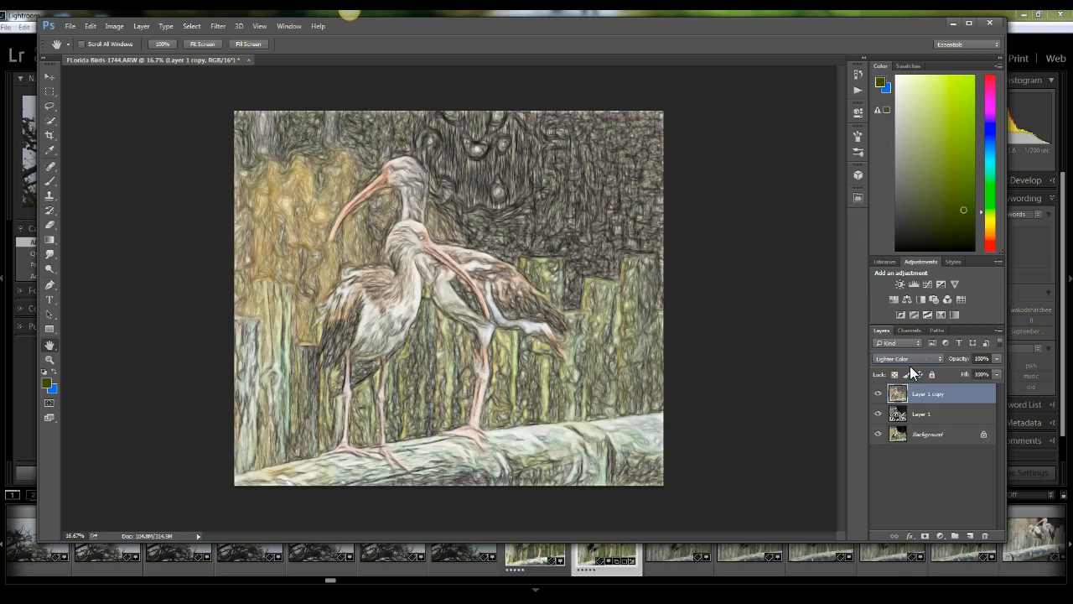
{"action": "key", "text": "Down"}
{"action": "key", "text": "Down"}
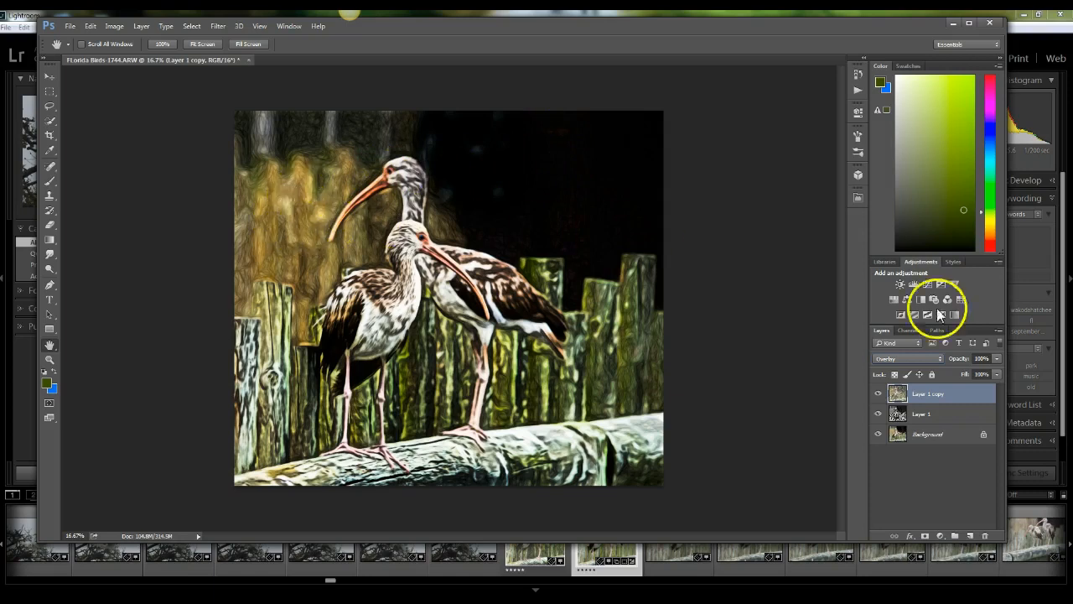
Step: Reduce Layer 1 copy's opacity to 80%
{"action": "left_click", "coordinate": [970, 358]}
{"action": "scroll", "coordinate": [967, 361], "scroll_direction": "down", "scroll_amount": 3}
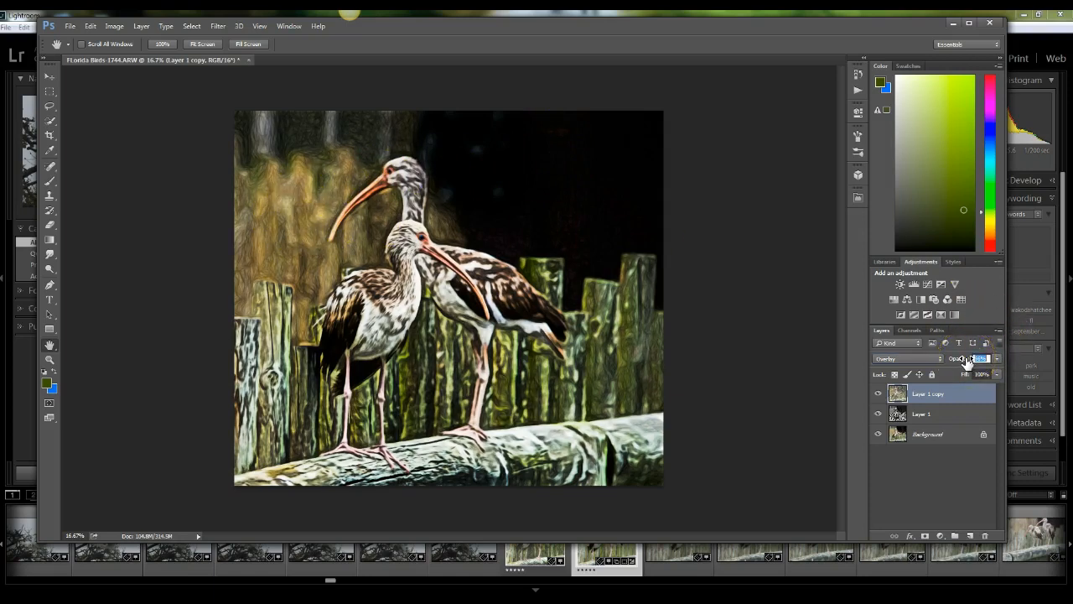
{"action": "scroll", "coordinate": [966, 360], "scroll_direction": "down", "scroll_amount": 3}
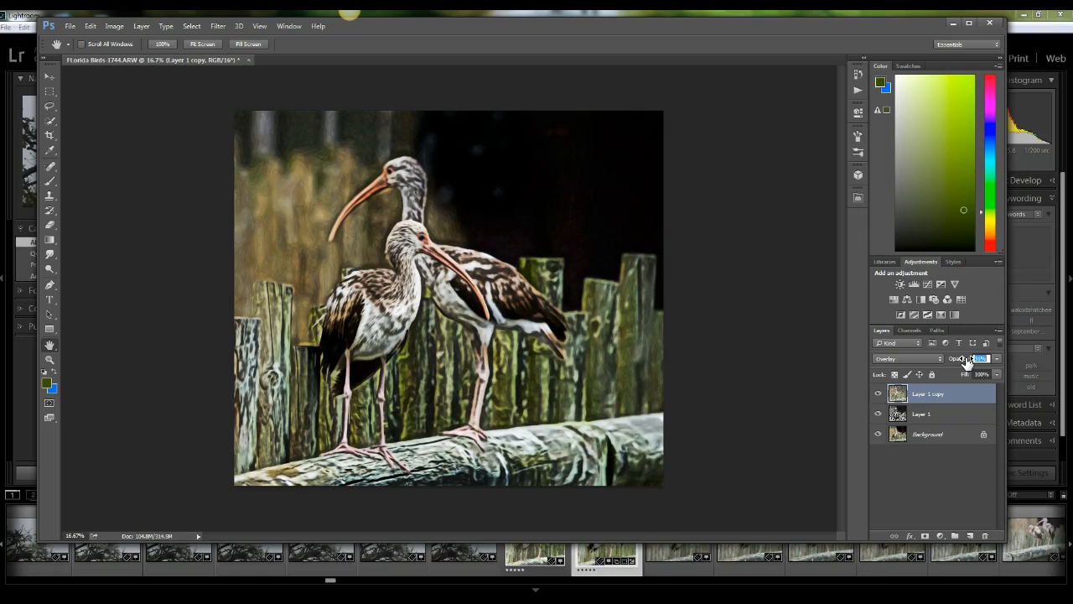
{"action": "left_click_drag", "start_coordinate": [966, 360], "coordinate": [969, 360]}
Step: Try out Hard Light, Linear Light and Hard Mix on Layer 1 copy and return its blend mode to Normal
{"action": "left_click", "coordinate": [924, 358]}
{"action": "left_click", "coordinate": [925, 358]}
{"action": "scroll", "coordinate": [923, 357], "scroll_direction": "down", "scroll_amount": 2}
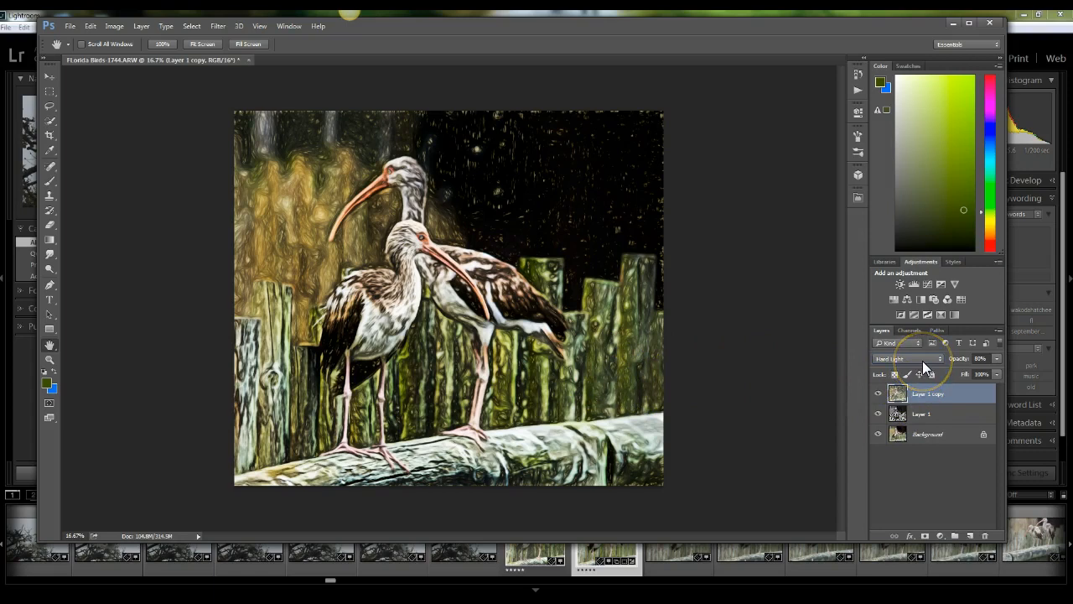
{"action": "scroll", "coordinate": [922, 361], "scroll_direction": "down", "scroll_amount": 1}
{"action": "scroll", "coordinate": [922, 360], "scroll_direction": "down", "scroll_amount": 1}
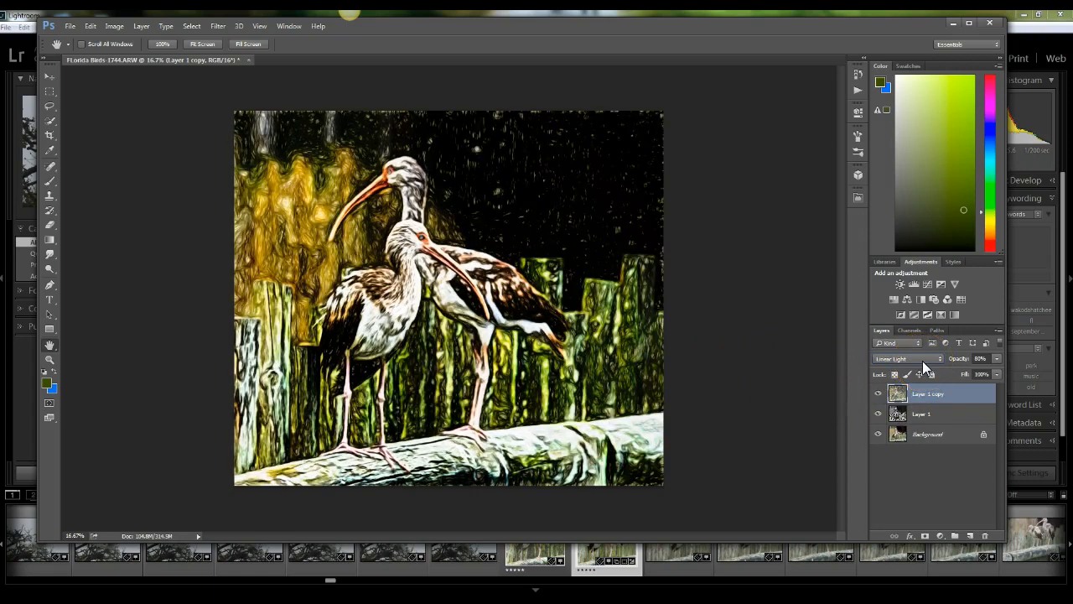
{"action": "scroll", "coordinate": [922, 360], "scroll_direction": "down", "scroll_amount": 1}
{"action": "scroll", "coordinate": [922, 361], "scroll_direction": "down", "scroll_amount": 1}
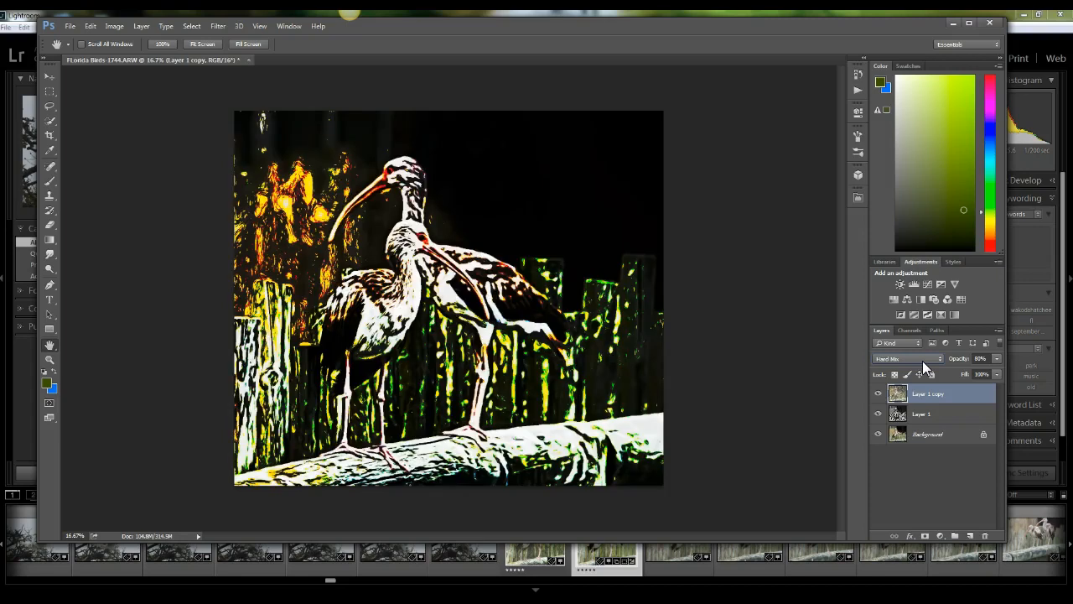
{"action": "scroll", "coordinate": [923, 360], "scroll_direction": "down", "scroll_amount": 1}
{"action": "scroll", "coordinate": [923, 360], "scroll_direction": "down", "scroll_amount": 1}
{"action": "scroll", "coordinate": [922, 361], "scroll_direction": "down", "scroll_amount": 1}
{"action": "scroll", "coordinate": [922, 361], "scroll_direction": "up", "scroll_amount": 1}
{"action": "scroll", "coordinate": [922, 361], "scroll_direction": "up", "scroll_amount": 18}
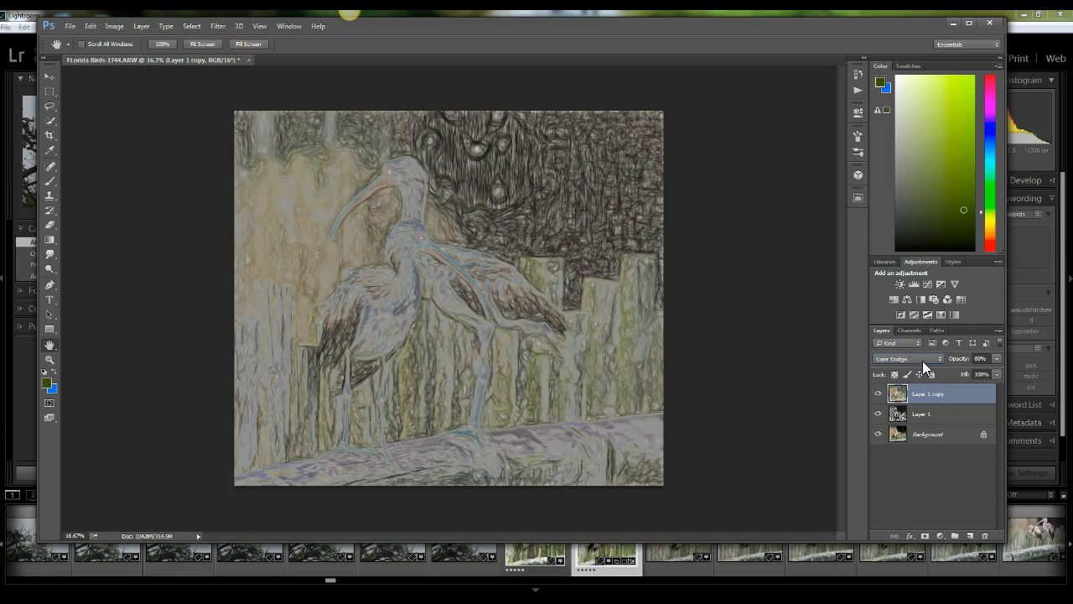
{"action": "scroll", "coordinate": [922, 360], "scroll_direction": "up", "scroll_amount": 2}
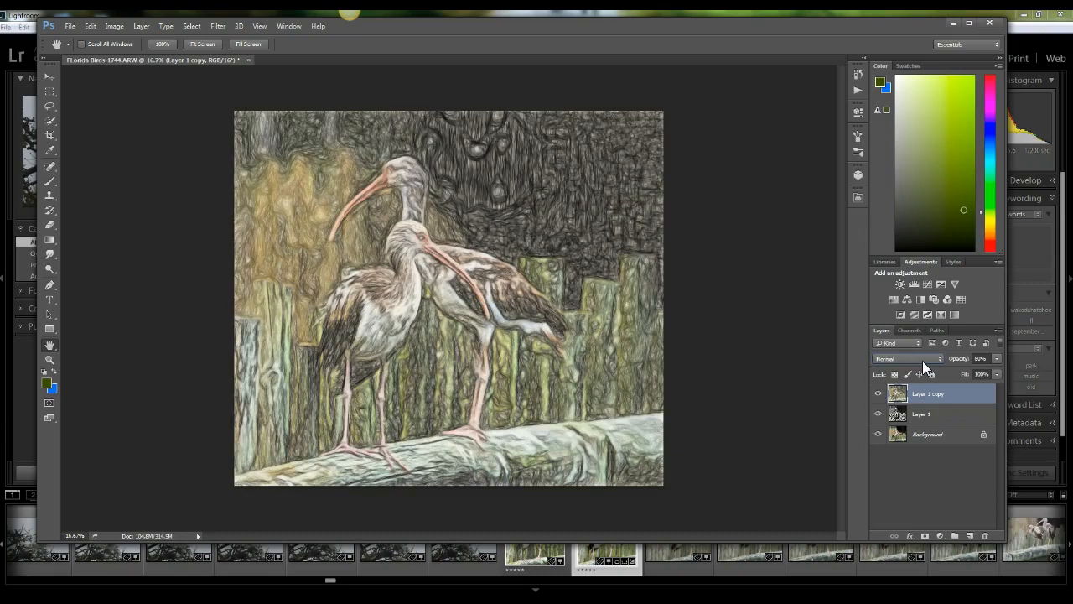
Step: Try out blend modes such as Darken, Multiply, Darker Color, Lighten and Color Dodge on Layer 1 copy and return it to Normal
{"action": "scroll", "coordinate": [923, 360], "scroll_direction": "down", "scroll_amount": 1}
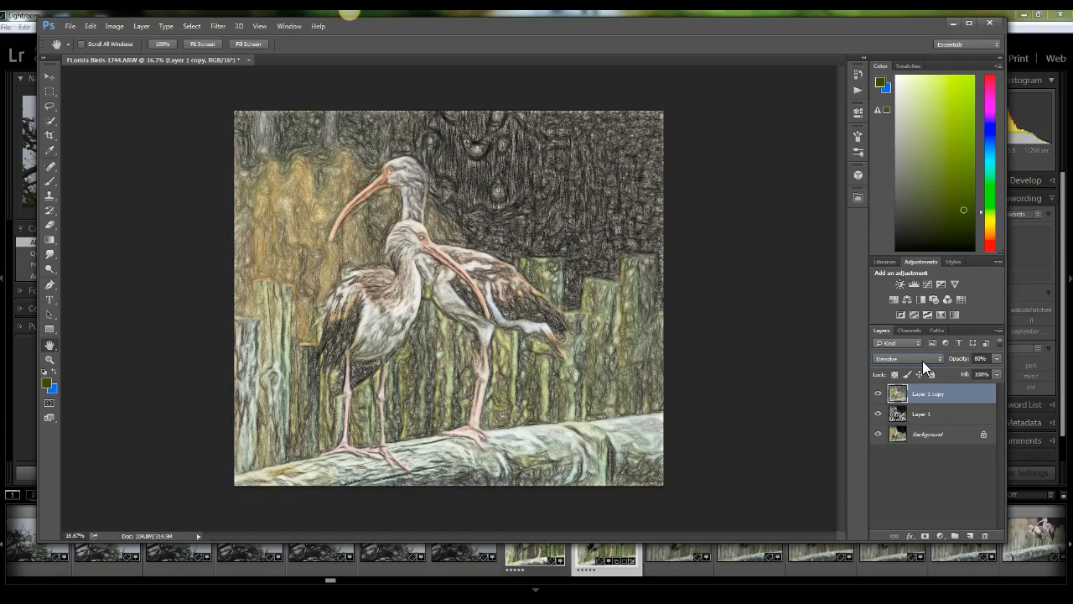
{"action": "scroll", "coordinate": [922, 362], "scroll_direction": "down", "scroll_amount": 1}
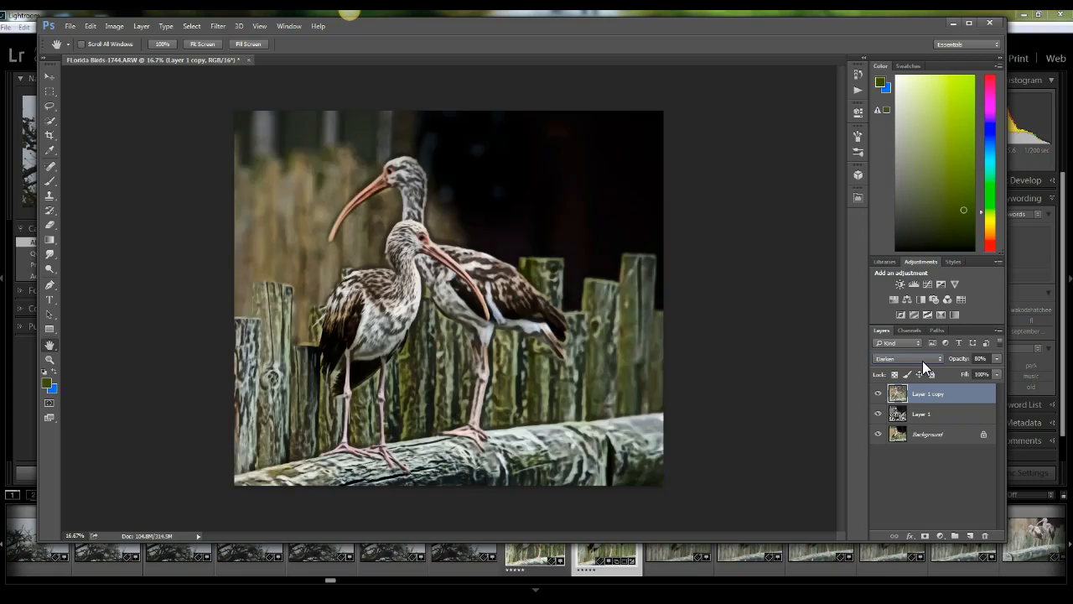
{"action": "scroll", "coordinate": [922, 360], "scroll_direction": "down", "scroll_amount": 1}
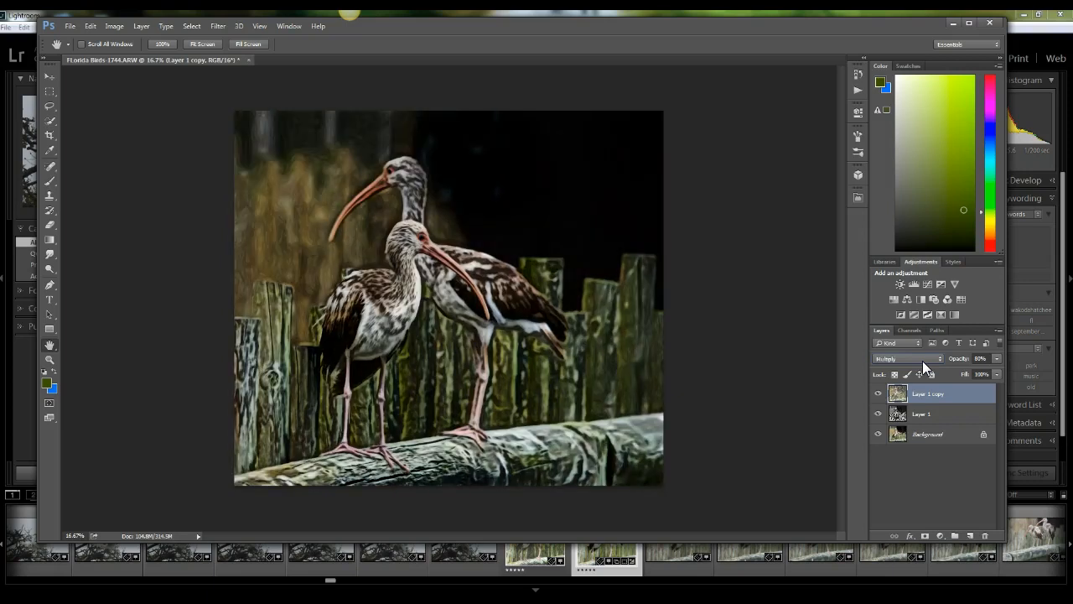
{"action": "scroll", "coordinate": [922, 360], "scroll_direction": "down", "scroll_amount": 1}
{"action": "scroll", "coordinate": [922, 361], "scroll_direction": "down", "scroll_amount": 2}
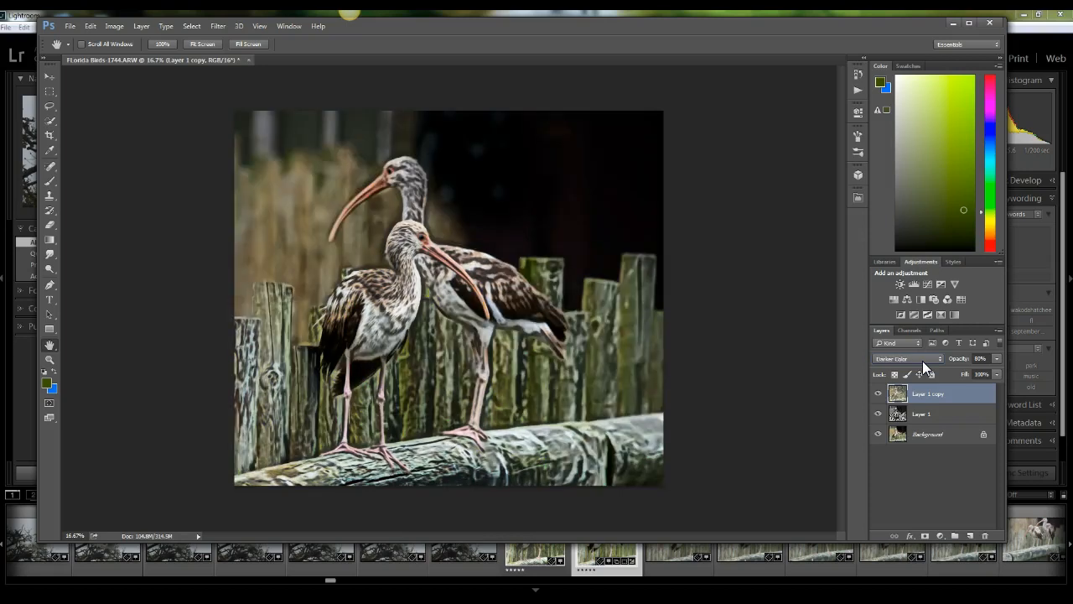
{"action": "scroll", "coordinate": [922, 367], "scroll_direction": "down", "scroll_amount": 1}
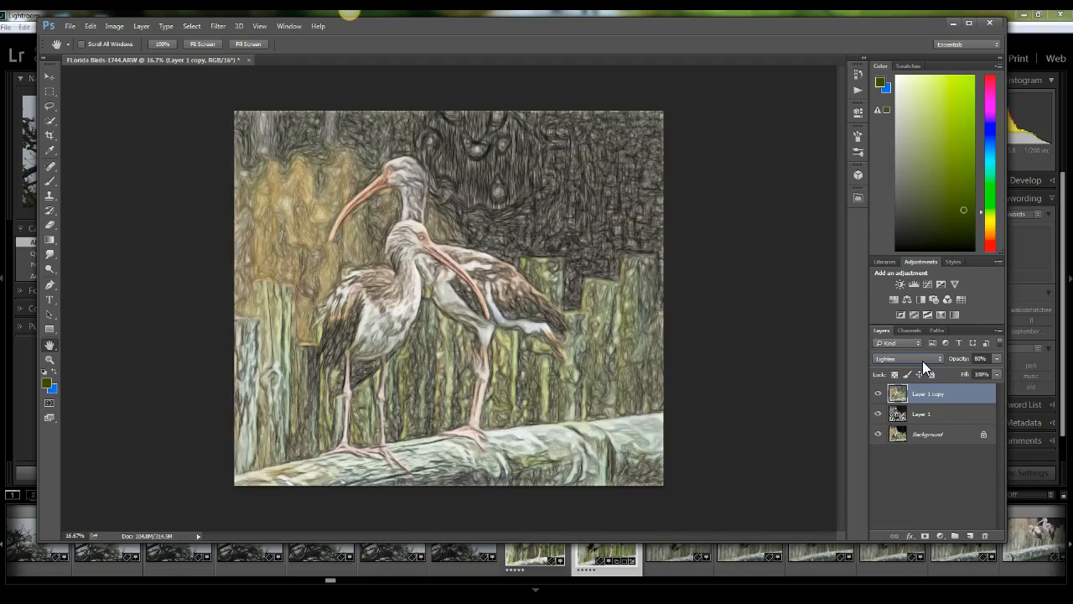
{"action": "scroll", "coordinate": [922, 361], "scroll_direction": "down", "scroll_amount": 1}
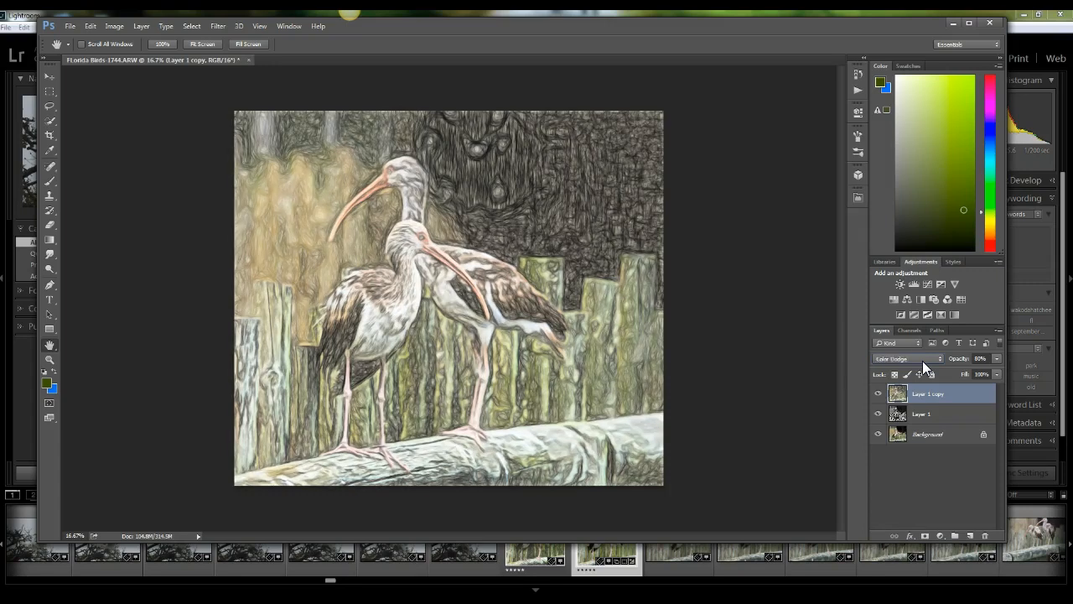
{"action": "scroll", "coordinate": [922, 367], "scroll_direction": "down", "scroll_amount": 1}
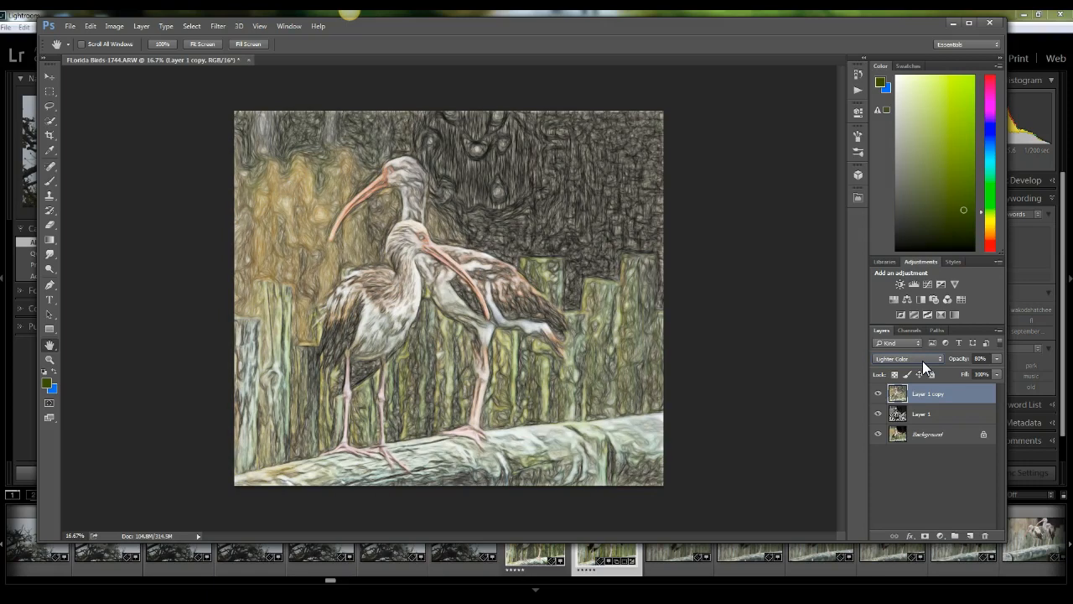
{"action": "scroll", "coordinate": [922, 360], "scroll_direction": "down", "scroll_amount": 1}
{"action": "scroll", "coordinate": [922, 361], "scroll_direction": "up", "scroll_amount": 3}
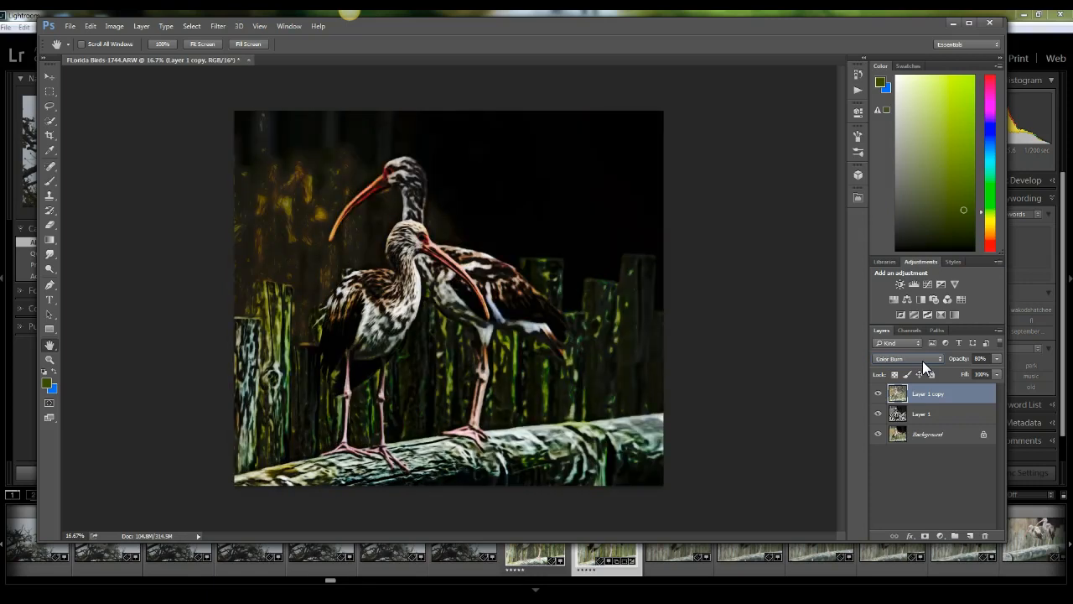
{"action": "scroll", "coordinate": [922, 360], "scroll_direction": "up", "scroll_amount": 2}
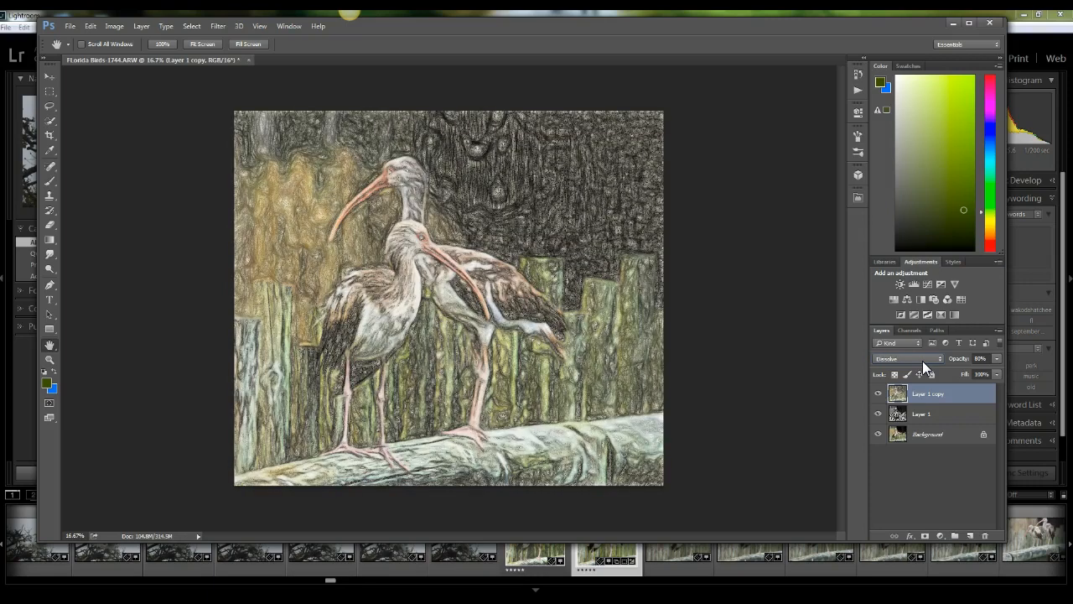
{"action": "scroll", "coordinate": [923, 361], "scroll_direction": "up", "scroll_amount": 1}
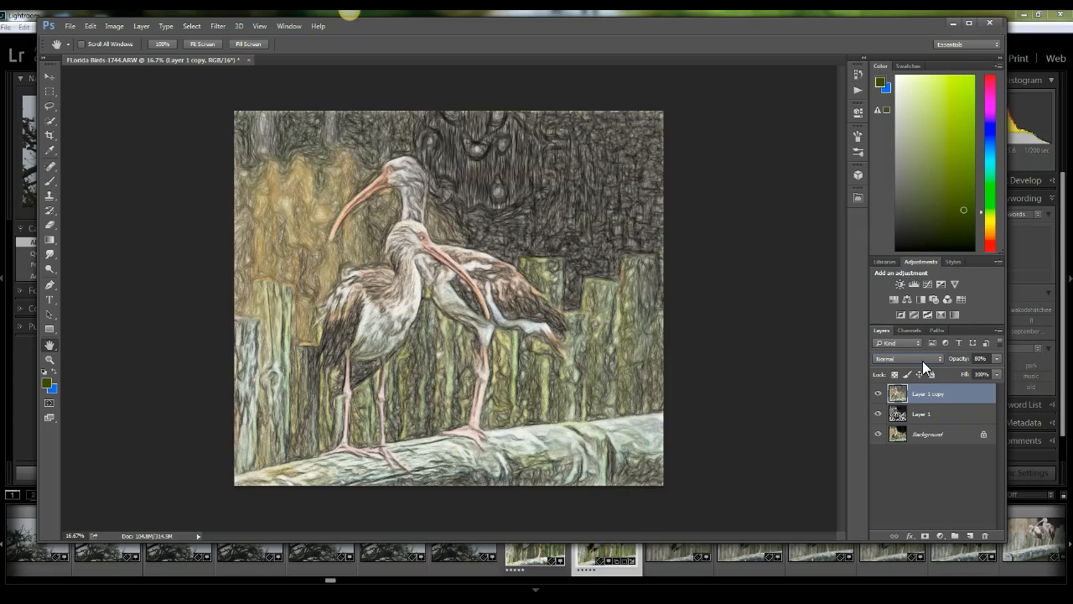
Step: Go through Layer 1 copy's blend modes past Screen and Linear Dodge (Add) and settle on Lighter Color
{"action": "scroll", "coordinate": [922, 360], "scroll_direction": "down", "scroll_amount": 5}
{"action": "scroll", "coordinate": [922, 361], "scroll_direction": "down", "scroll_amount": 2}
{"action": "scroll", "coordinate": [922, 360], "scroll_direction": "down", "scroll_amount": 1}
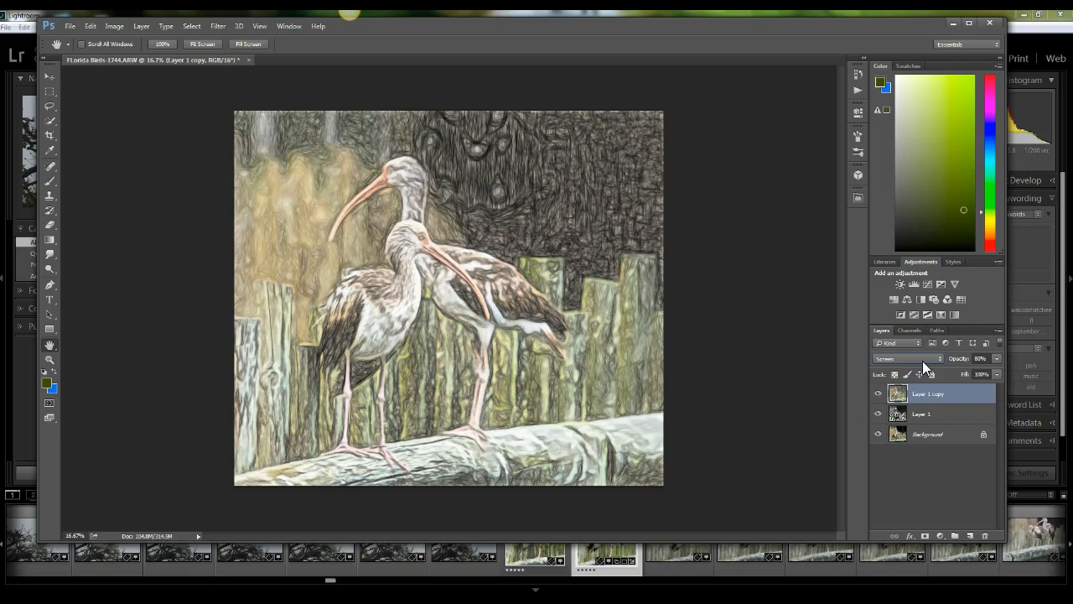
{"action": "scroll", "coordinate": [923, 360], "scroll_direction": "down", "scroll_amount": 1}
{"action": "scroll", "coordinate": [922, 361], "scroll_direction": "down", "scroll_amount": 1}
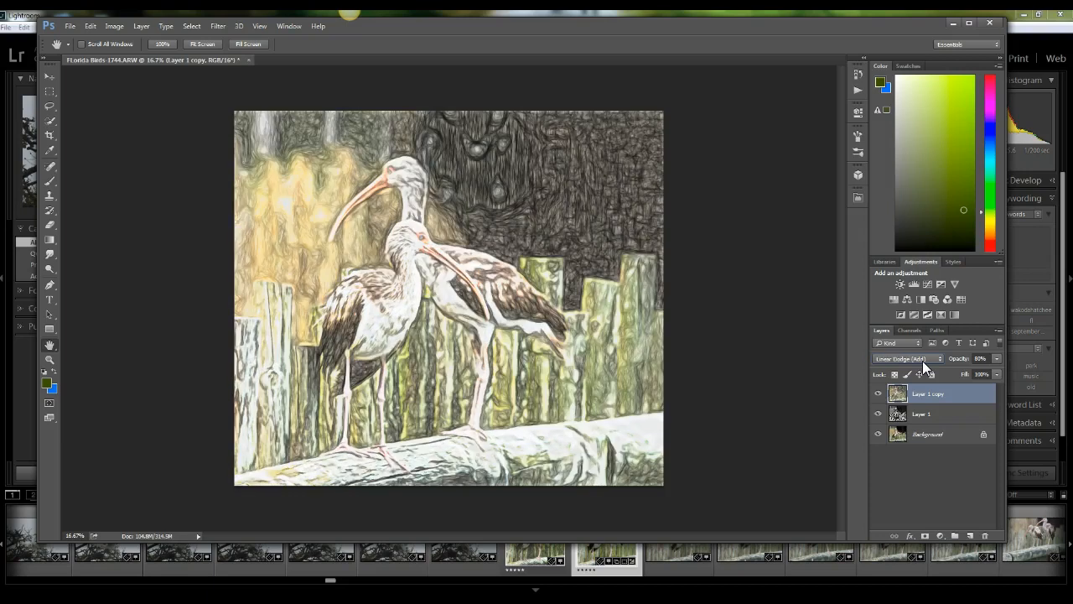
{"action": "scroll", "coordinate": [922, 361], "scroll_direction": "down", "scroll_amount": 1}
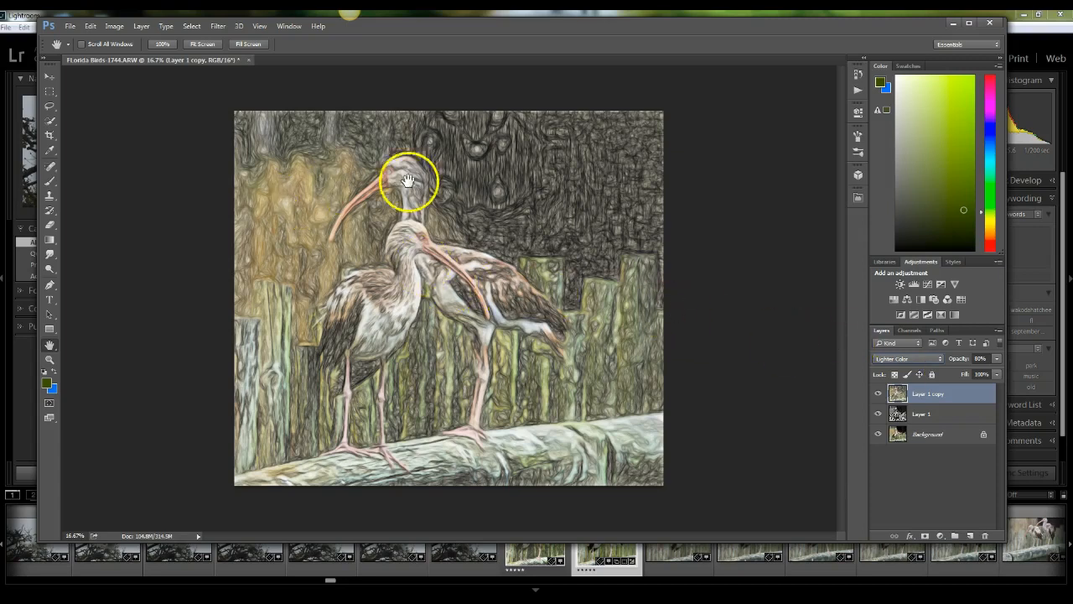
Step: Reduce Layer 1 copy's opacity to 53% and add a white layer mask to it
{"action": "left_click", "coordinate": [968, 361]}
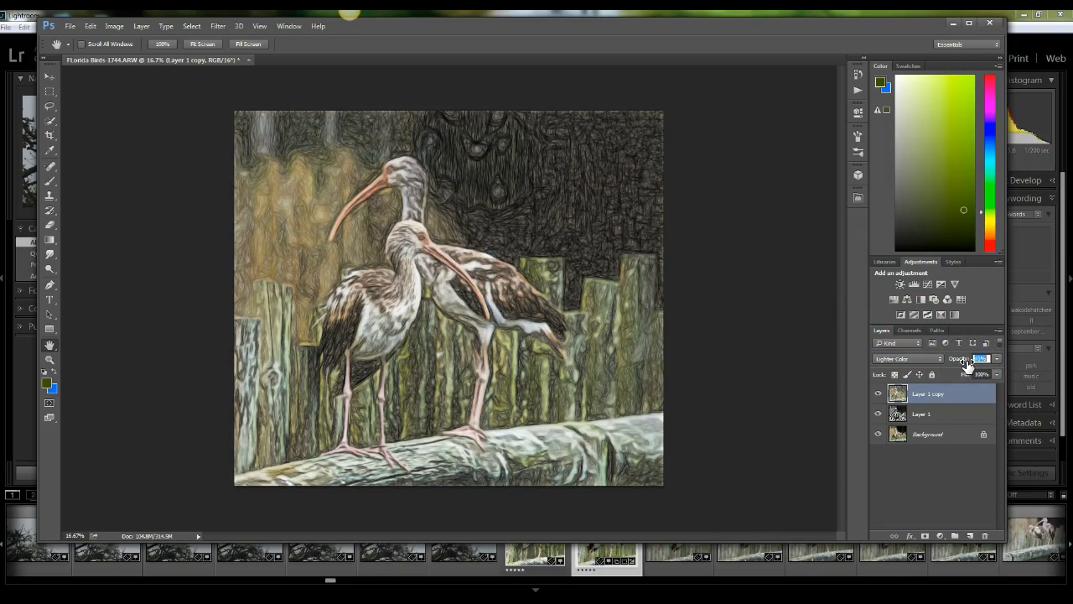
{"action": "left_click_drag", "start_coordinate": [968, 362], "coordinate": [952, 362]}
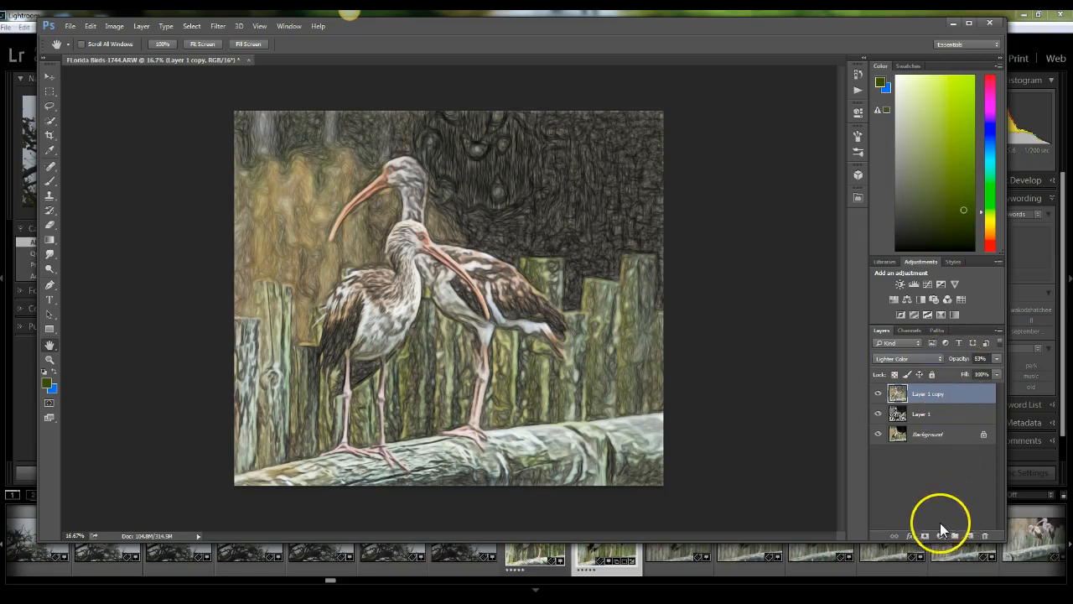
{"action": "left_click", "coordinate": [925, 538]}
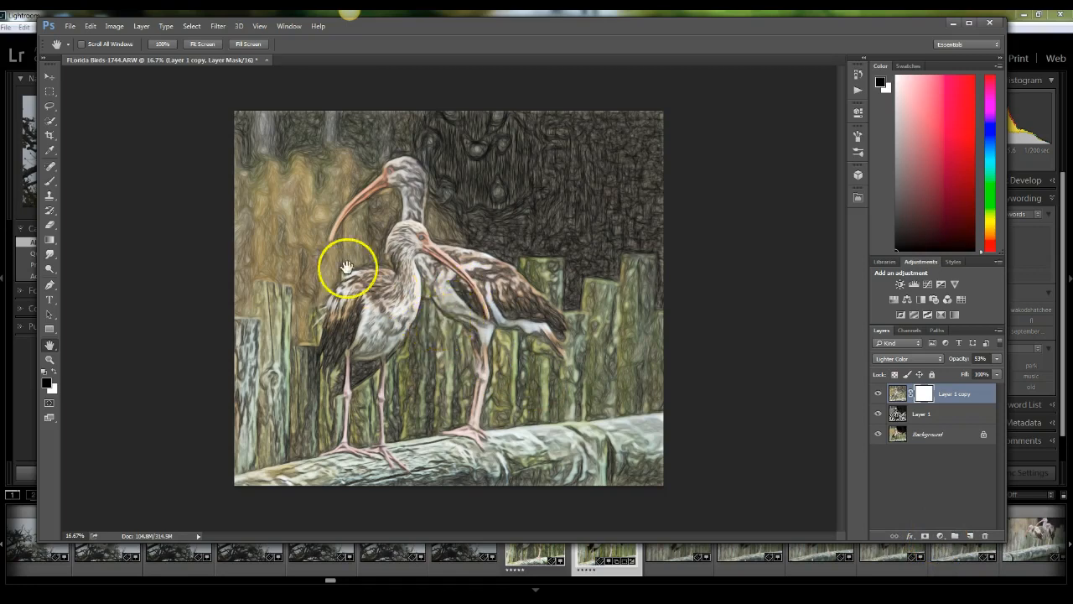
Step: Set up the Brush tool for painting on the mask with a size of 200 and a flow of 42%
{"action": "left_click", "coordinate": [50, 181]}
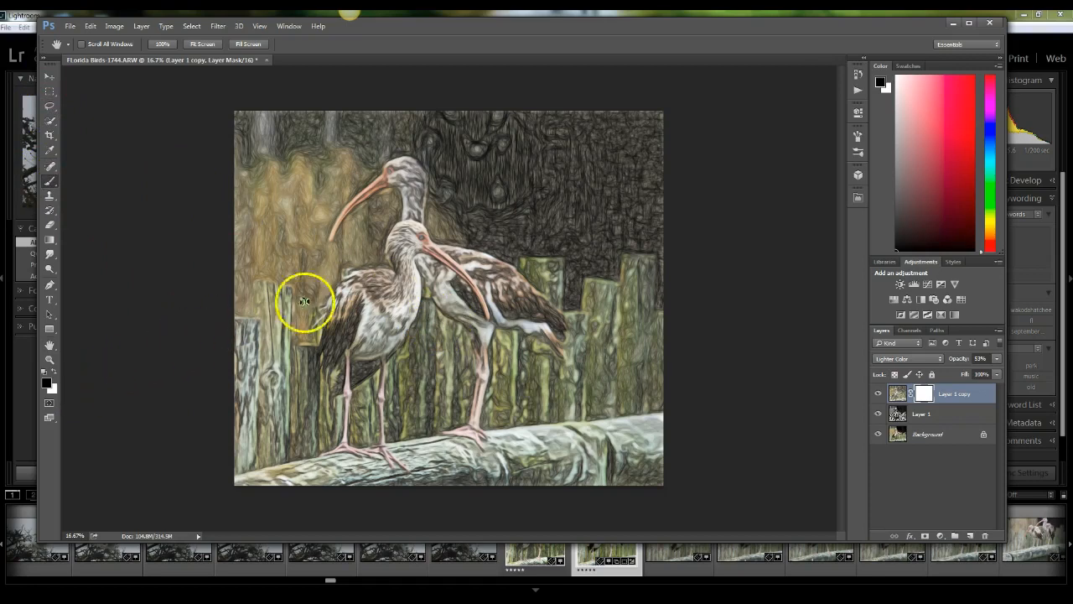
{"action": "scroll", "coordinate": [416, 271], "scroll_direction": "up", "scroll_amount": 1}
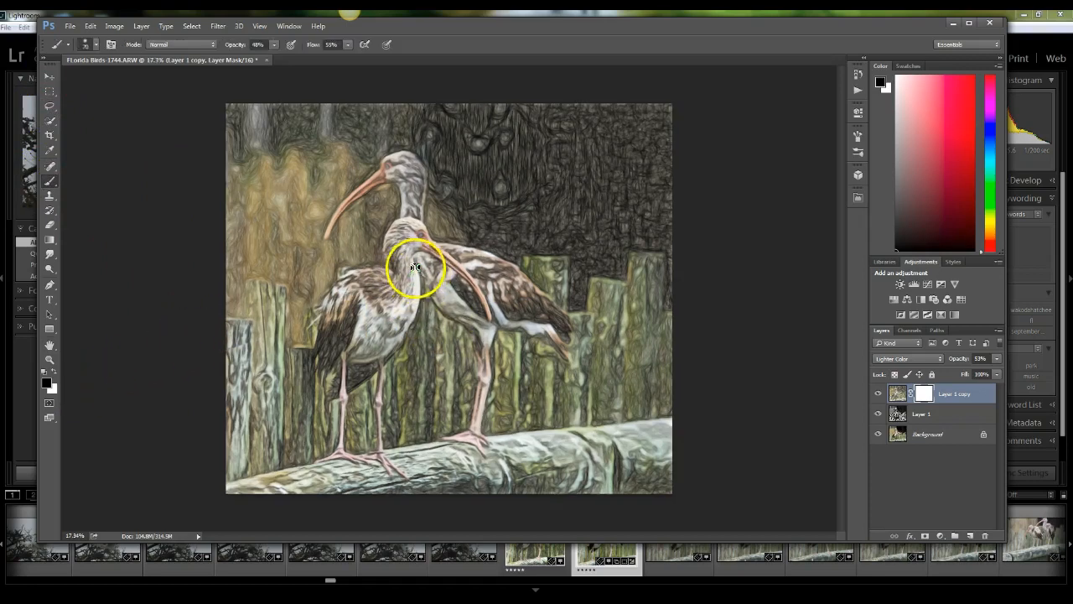
{"action": "right_click", "coordinate": [52, 183]}
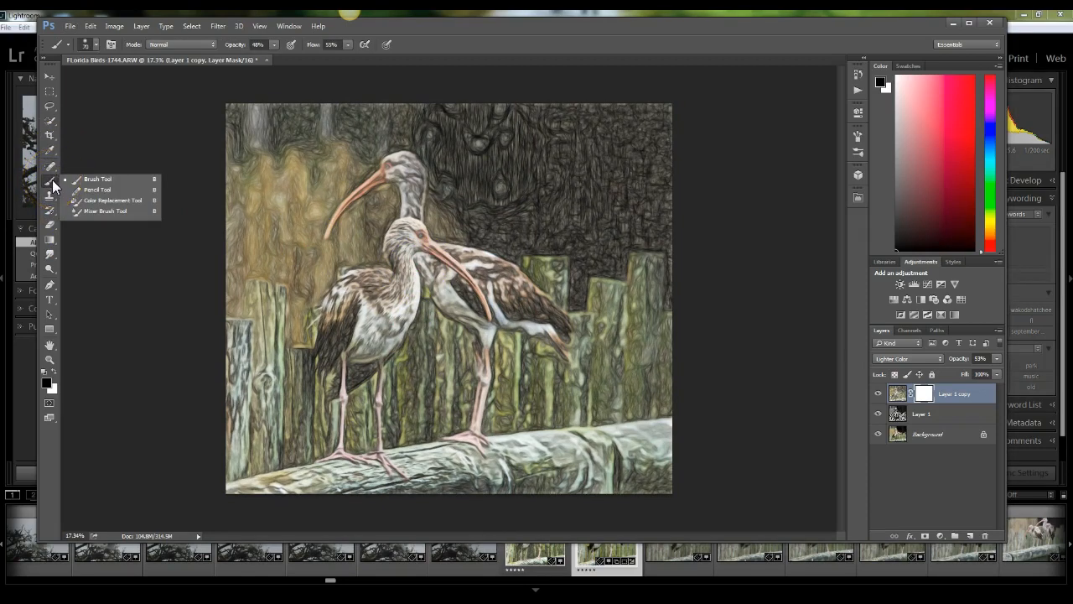
{"action": "left_click_drag", "start_coordinate": [408, 259], "coordinate": [411, 251]}
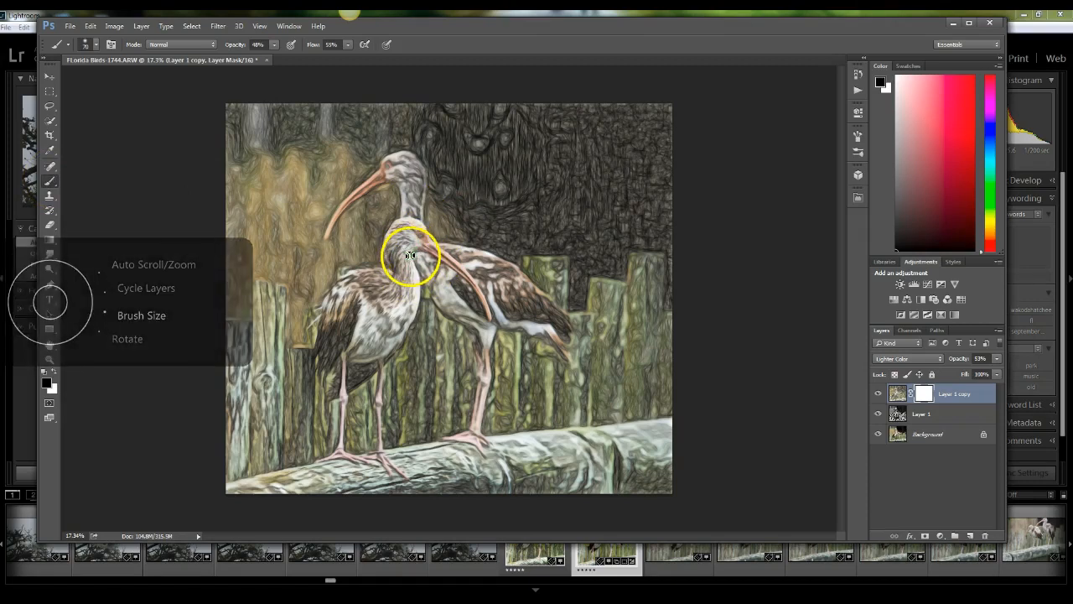
{"action": "key", "text": "]"}
{"action": "key", "text": "]"}
{"action": "key", "text": "]"}
{"action": "key", "text": "]"}
{"action": "key", "text": "]"}
{"action": "key", "text": "]"}
{"action": "key", "text": "]"}
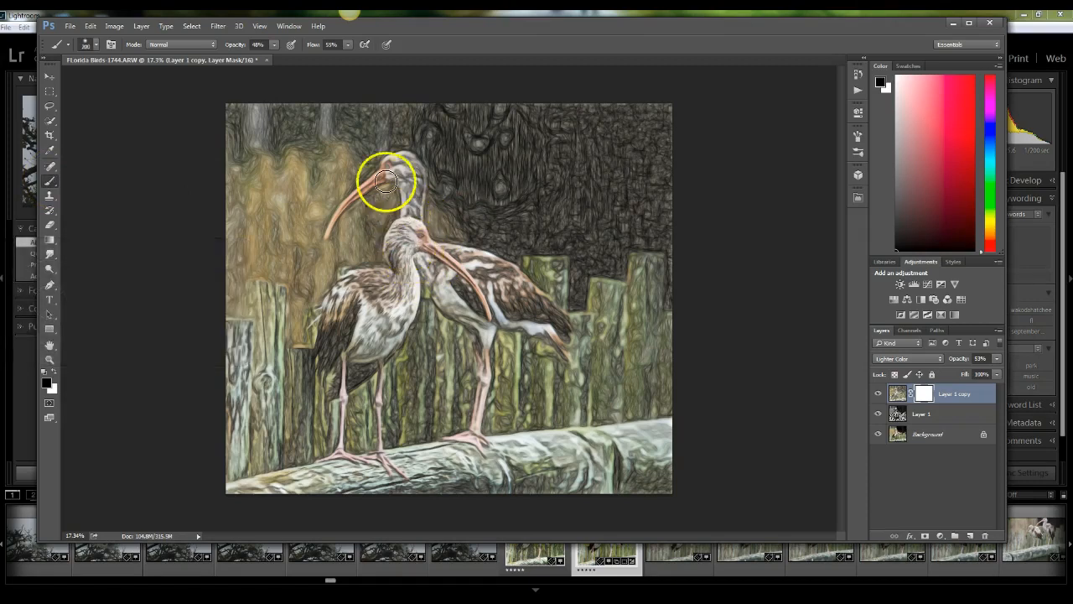
{"action": "left_click_drag", "start_coordinate": [318, 46], "coordinate": [307, 47]}
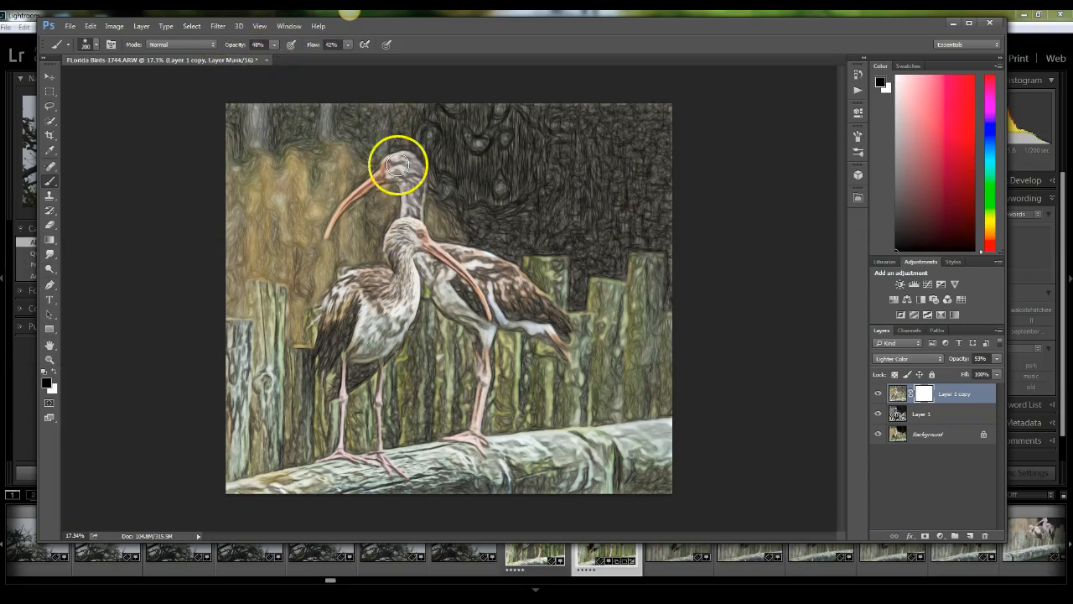
Step: Paint black on Layer 1 copy's mask over the heads, necks and bodies of both ibises, varying the brush size to fit
{"action": "left_click_drag", "start_coordinate": [402, 164], "coordinate": [414, 253]}
{"action": "left_click", "coordinate": [434, 262]}
{"action": "left_click_drag", "start_coordinate": [434, 262], "coordinate": [501, 292]}
{"action": "mouse_move", "coordinate": [395, 292]}
{"action": "left_mouse_down"}
{"action": "mouse_move", "coordinate": [408, 234]}
{"action": "mouse_move", "coordinate": [395, 304]}
{"action": "mouse_move", "coordinate": [393, 288]}
{"action": "mouse_move", "coordinate": [348, 297]}
{"action": "mouse_move", "coordinate": [363, 335]}
{"action": "mouse_move", "coordinate": [354, 374]}
{"action": "left_mouse_up"}
{"action": "key", "text": "bracketright"}
{"action": "key", "text": "bracketright"}
{"action": "mouse_move", "coordinate": [491, 307]}
{"action": "left_mouse_down"}
{"action": "mouse_move", "coordinate": [360, 283]}
{"action": "mouse_move", "coordinate": [333, 327]}
{"action": "mouse_move", "coordinate": [411, 227]}
{"action": "mouse_move", "coordinate": [408, 168]}
{"action": "mouse_move", "coordinate": [412, 220]}
{"action": "left_mouse_up"}
{"action": "key", "text": "bracketleft"}
{"action": "key", "text": "bracketleft"}
{"action": "mouse_move", "coordinate": [396, 171]}
{"action": "left_mouse_down"}
{"action": "mouse_move", "coordinate": [471, 269]}
{"action": "mouse_move", "coordinate": [487, 268]}
{"action": "mouse_move", "coordinate": [461, 261]}
{"action": "mouse_move", "coordinate": [555, 335]}
{"action": "left_mouse_up"}
Step: Mask the front ibis's beak, head and back and the rear bird's body with a smaller brush of size 125
{"action": "key", "text": "bracketright"}
{"action": "key", "text": "bracketright"}
{"action": "key", "text": "bracketright"}
{"action": "key", "text": "bracketleft"}
{"action": "key", "text": "bracketleft"}
{"action": "key", "text": "bracketleft"}
{"action": "key", "text": "bracketleft"}
{"action": "key", "text": "bracketleft"}
{"action": "mouse_move", "coordinate": [482, 289]}
{"action": "left_mouse_down"}
{"action": "mouse_move", "coordinate": [463, 312]}
{"action": "mouse_move", "coordinate": [489, 332]}
{"action": "mouse_move", "coordinate": [480, 397]}
{"action": "mouse_move", "coordinate": [358, 325]}
{"action": "mouse_move", "coordinate": [346, 343]}
{"action": "mouse_move", "coordinate": [364, 357]}
{"action": "mouse_move", "coordinate": [337, 386]}
{"action": "mouse_move", "coordinate": [346, 371]}
{"action": "mouse_move", "coordinate": [354, 451]}
{"action": "mouse_move", "coordinate": [382, 353]}
{"action": "mouse_move", "coordinate": [434, 367]}
{"action": "mouse_move", "coordinate": [408, 177]}
{"action": "mouse_move", "coordinate": [415, 249]}
{"action": "mouse_move", "coordinate": [409, 235]}
{"action": "mouse_move", "coordinate": [422, 238]}
{"action": "mouse_move", "coordinate": [415, 233]}
{"action": "mouse_move", "coordinate": [403, 261]}
{"action": "mouse_move", "coordinate": [407, 229]}
{"action": "mouse_move", "coordinate": [404, 268]}
{"action": "mouse_move", "coordinate": [411, 235]}
{"action": "left_mouse_up"}
{"action": "left_click_drag", "start_coordinate": [485, 308], "coordinate": [405, 235]}
{"action": "mouse_move", "coordinate": [373, 272]}
{"action": "left_mouse_down"}
{"action": "mouse_move", "coordinate": [364, 300]}
{"action": "mouse_move", "coordinate": [368, 282]}
{"action": "left_mouse_up"}
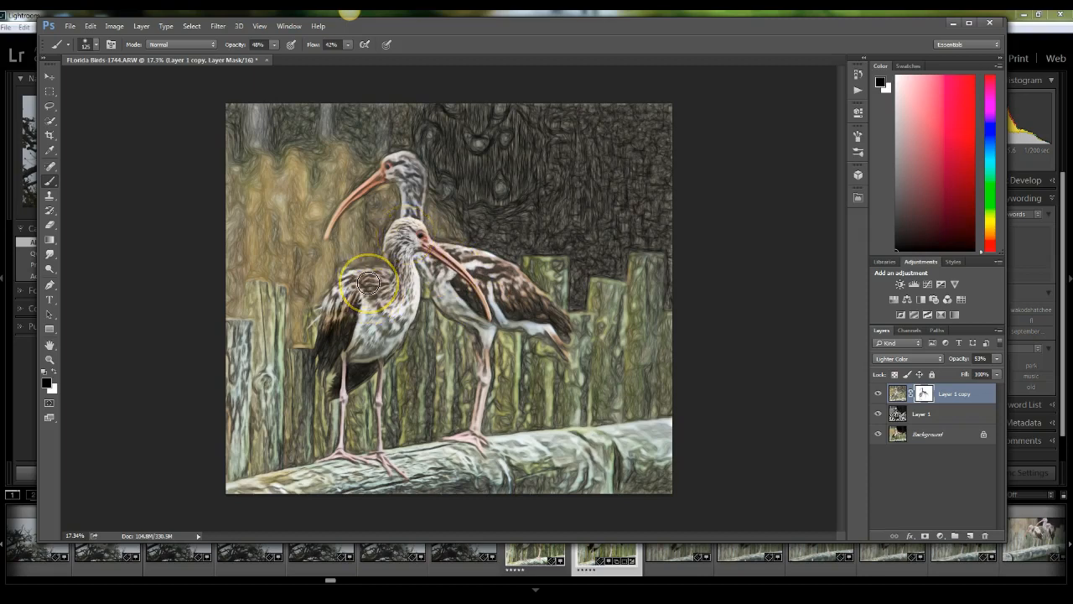
{"action": "mouse_move", "coordinate": [368, 283]}
{"action": "left_mouse_down"}
{"action": "mouse_move", "coordinate": [391, 300]}
{"action": "mouse_move", "coordinate": [393, 322]}
{"action": "mouse_move", "coordinate": [392, 297]}
{"action": "mouse_move", "coordinate": [403, 301]}
{"action": "mouse_move", "coordinate": [374, 320]}
{"action": "mouse_move", "coordinate": [398, 323]}
{"action": "mouse_move", "coordinate": [400, 285]}
{"action": "mouse_move", "coordinate": [370, 325]}
{"action": "mouse_move", "coordinate": [375, 295]}
{"action": "mouse_move", "coordinate": [352, 316]}
{"action": "mouse_move", "coordinate": [388, 294]}
{"action": "mouse_move", "coordinate": [370, 342]}
{"action": "mouse_move", "coordinate": [424, 247]}
{"action": "mouse_move", "coordinate": [419, 197]}
{"action": "mouse_move", "coordinate": [445, 271]}
{"action": "mouse_move", "coordinate": [515, 303]}
{"action": "mouse_move", "coordinate": [539, 347]}
{"action": "left_mouse_up"}
Step: Enlarge the brush to 300 and set Layer 1 copy's opacity to 60%
{"action": "key", "text": "bracketright"}
{"action": "key", "text": "bracketright"}
{"action": "key", "text": "bracketright"}
{"action": "key", "text": "bracketright"}
{"action": "key", "text": "bracketright"}
{"action": "left_click", "coordinate": [944, 358]}
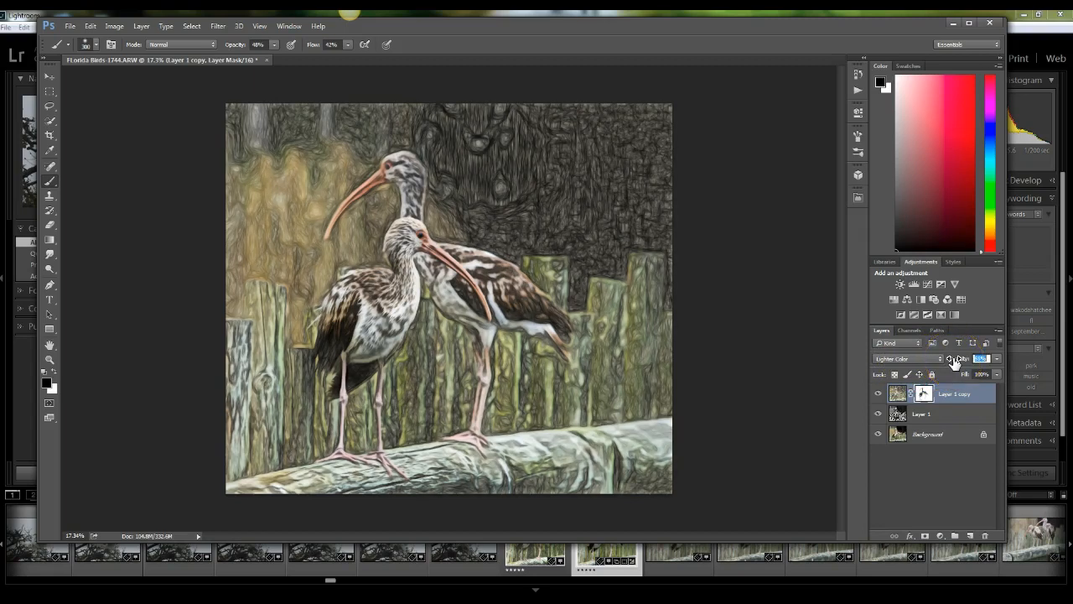
{"action": "left_click_drag", "start_coordinate": [954, 360], "coordinate": [956, 361]}
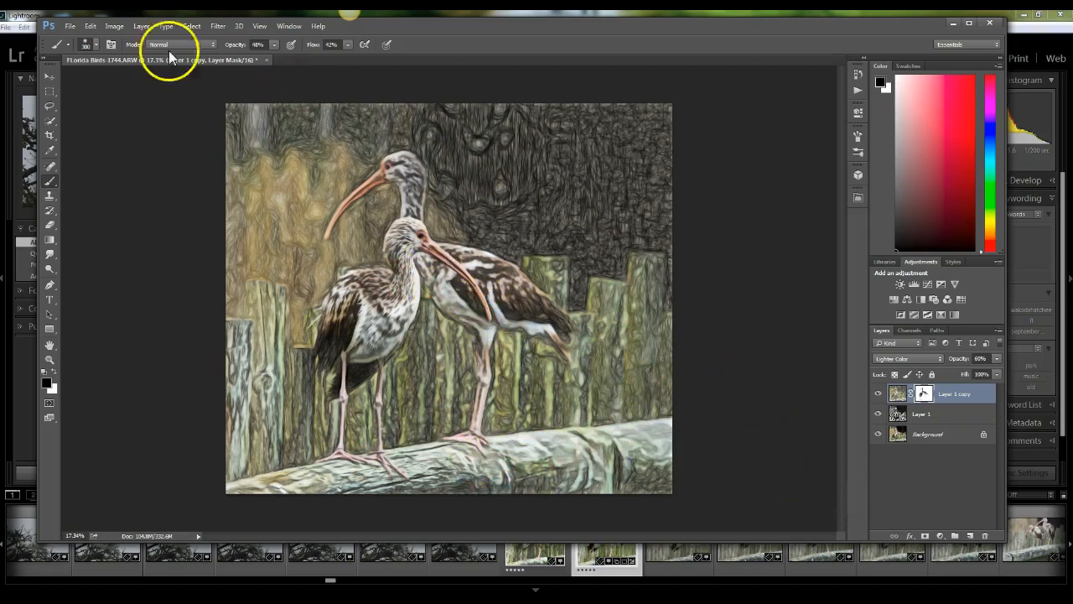
Step: Close the ibis document and save its changes
{"action": "left_click", "coordinate": [70, 28]}
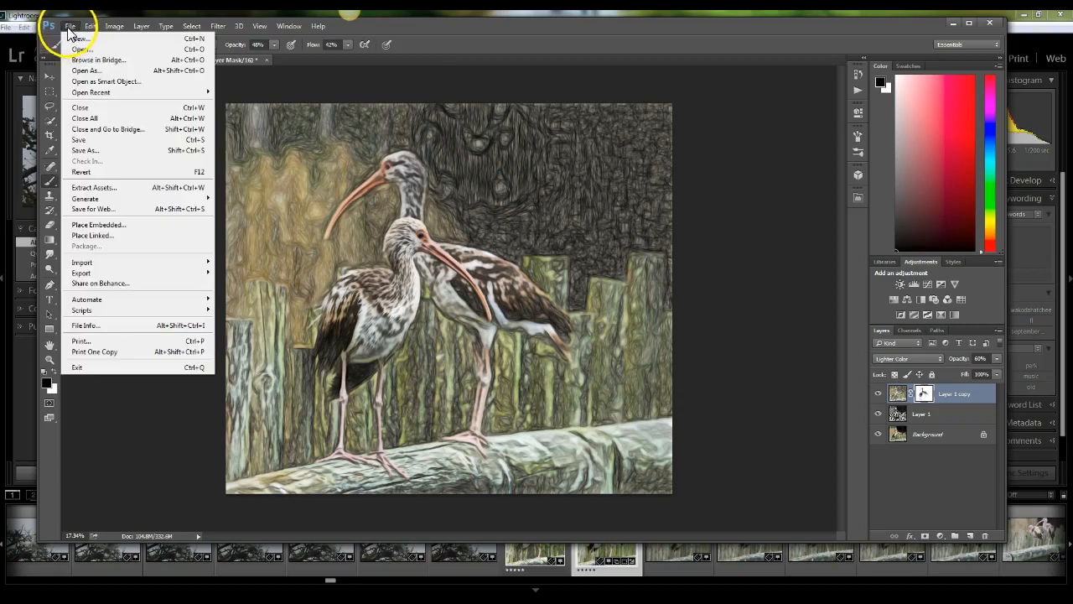
{"action": "left_click", "coordinate": [90, 109]}
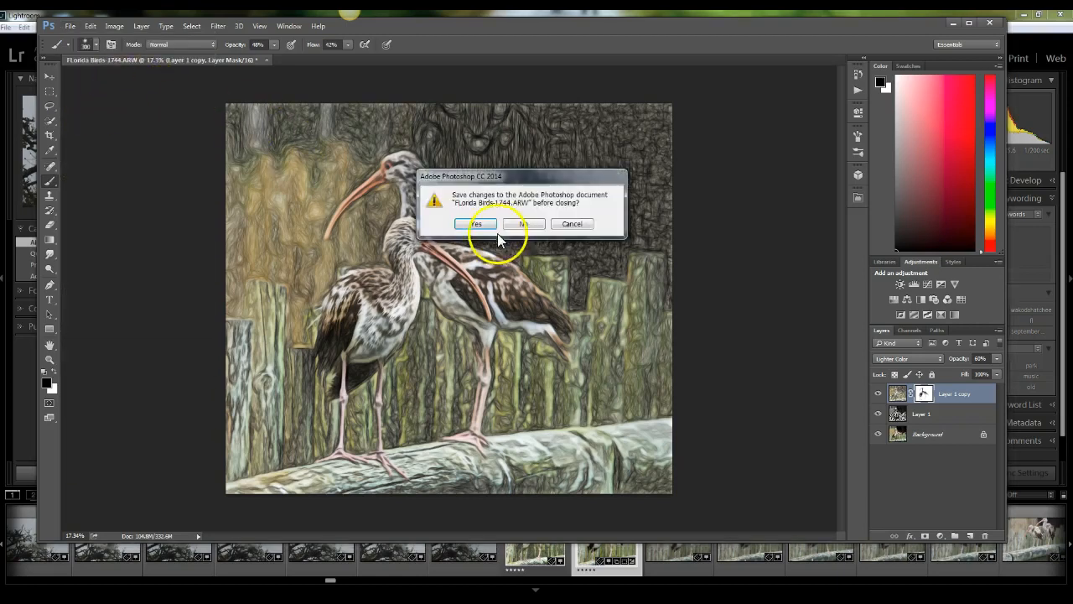
{"action": "left_click", "coordinate": [476, 224]}
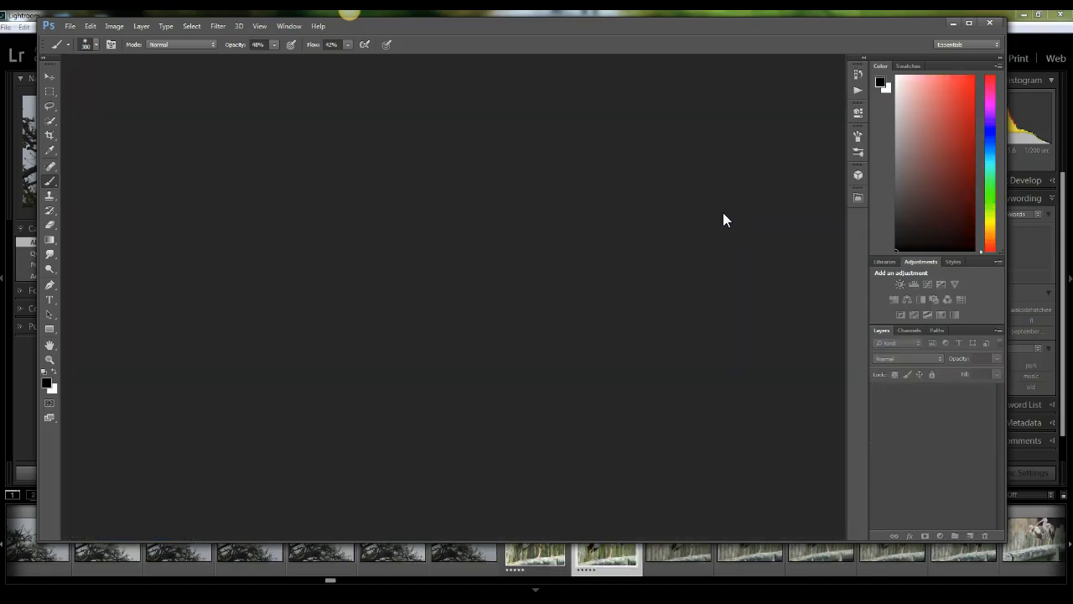
Step: Switch to Lightroom, compare the edited versions of the ibis photo and select FLorida Birds-1744-Edit-2.psd
{"action": "left_click", "coordinate": [532, 554]}
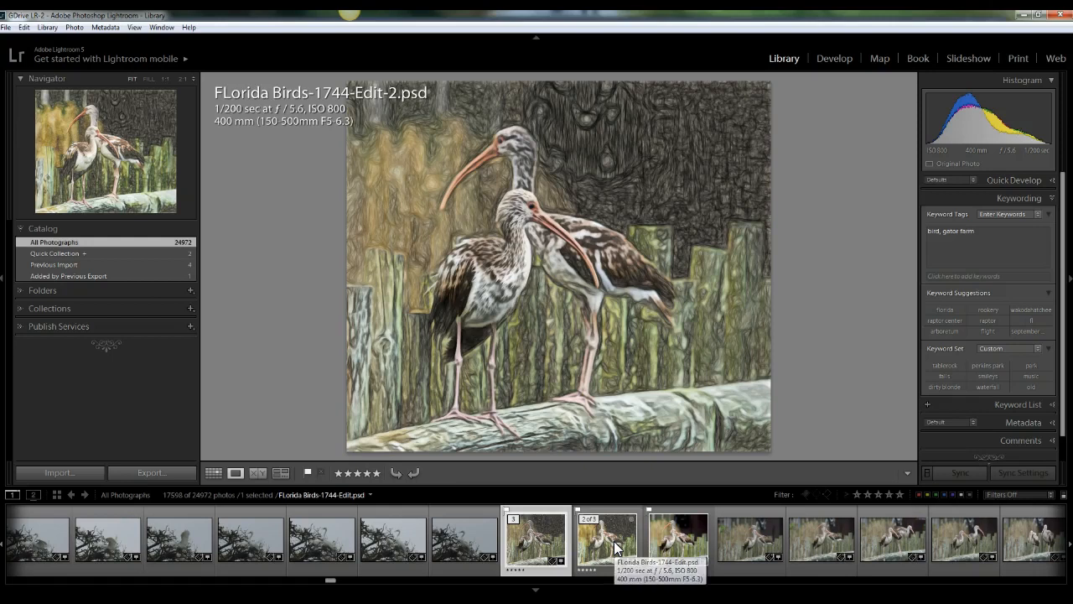
{"action": "left_click", "coordinate": [616, 547]}
{"action": "left_click", "coordinate": [560, 541]}
{"action": "left_click", "coordinate": [532, 517]}
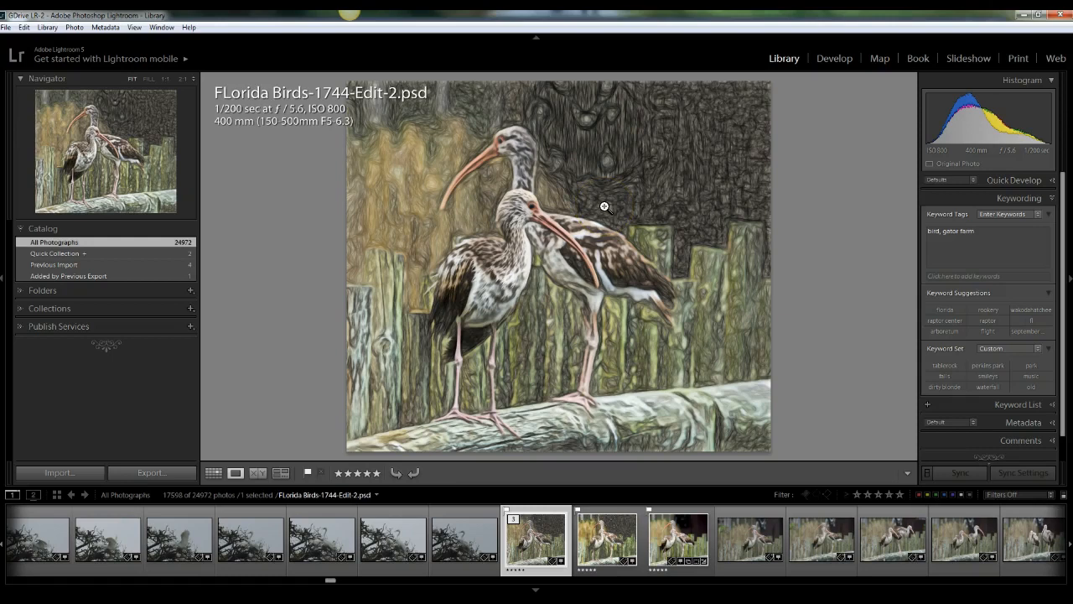
Step: Open the photo in the Develop module and set the post-crop vignetting amount to +7
{"action": "left_click", "coordinate": [838, 60]}
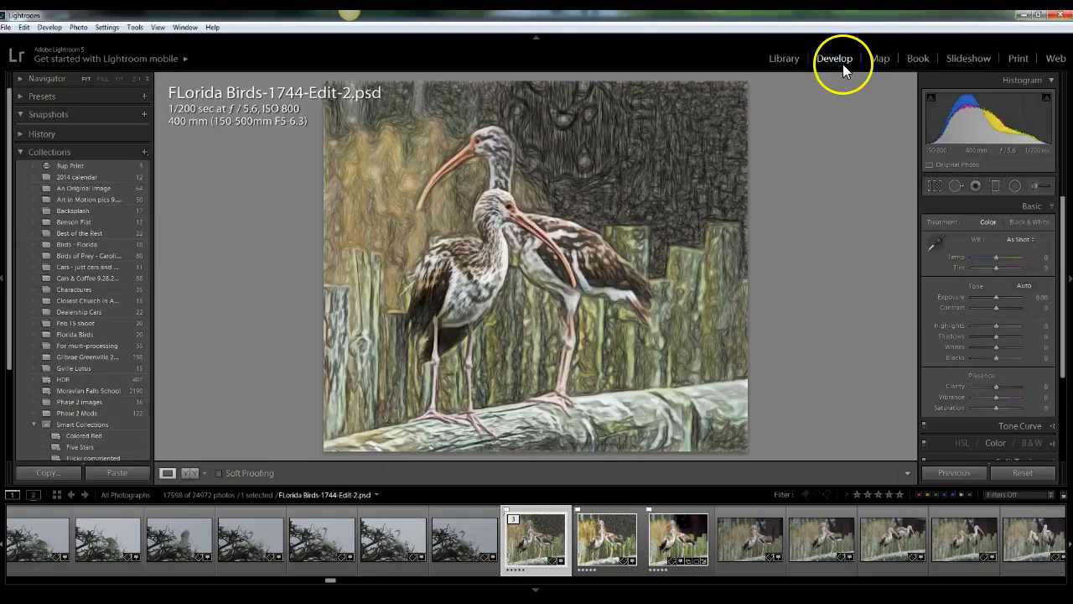
{"action": "scroll", "coordinate": [963, 323], "scroll_direction": "down", "scroll_amount": 3}
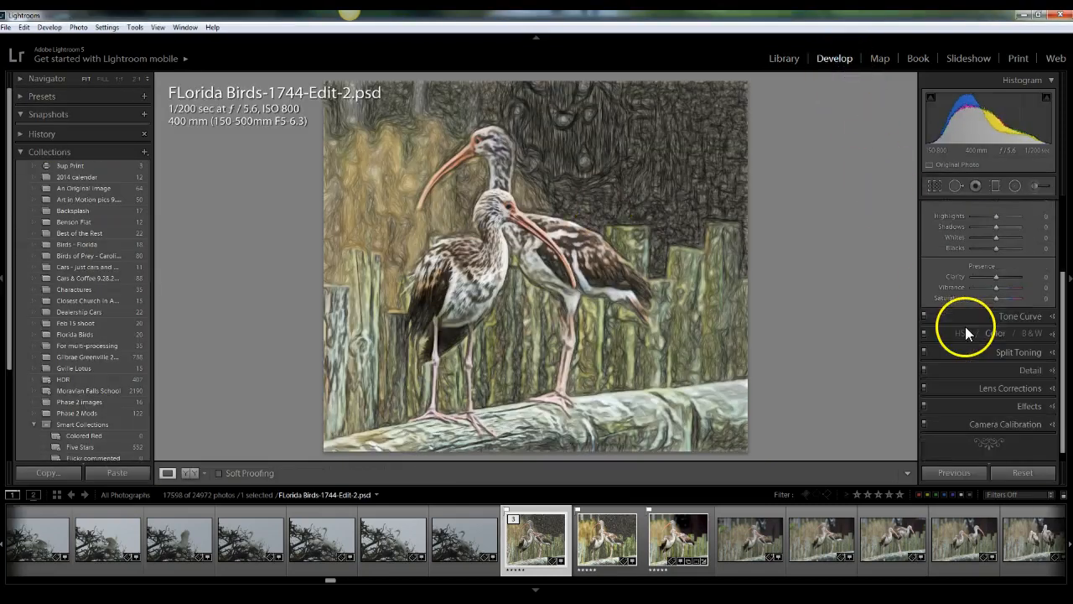
{"action": "left_click", "coordinate": [1029, 407]}
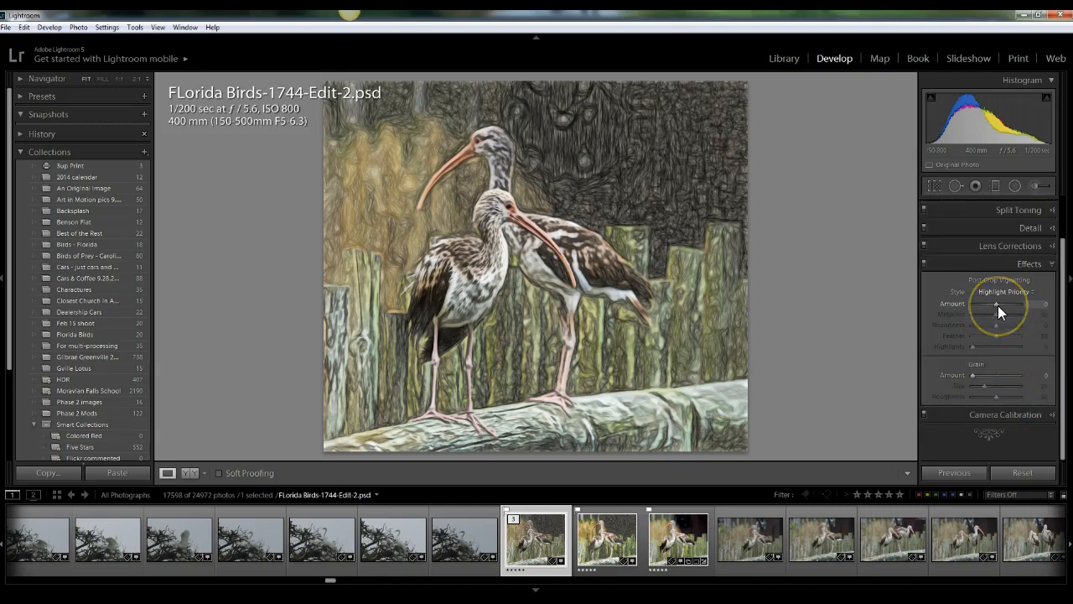
{"action": "mouse_move", "coordinate": [997, 306]}
{"action": "left_mouse_down"}
{"action": "mouse_move", "coordinate": [985, 302]}
{"action": "mouse_move", "coordinate": [998, 303]}
{"action": "left_mouse_up"}
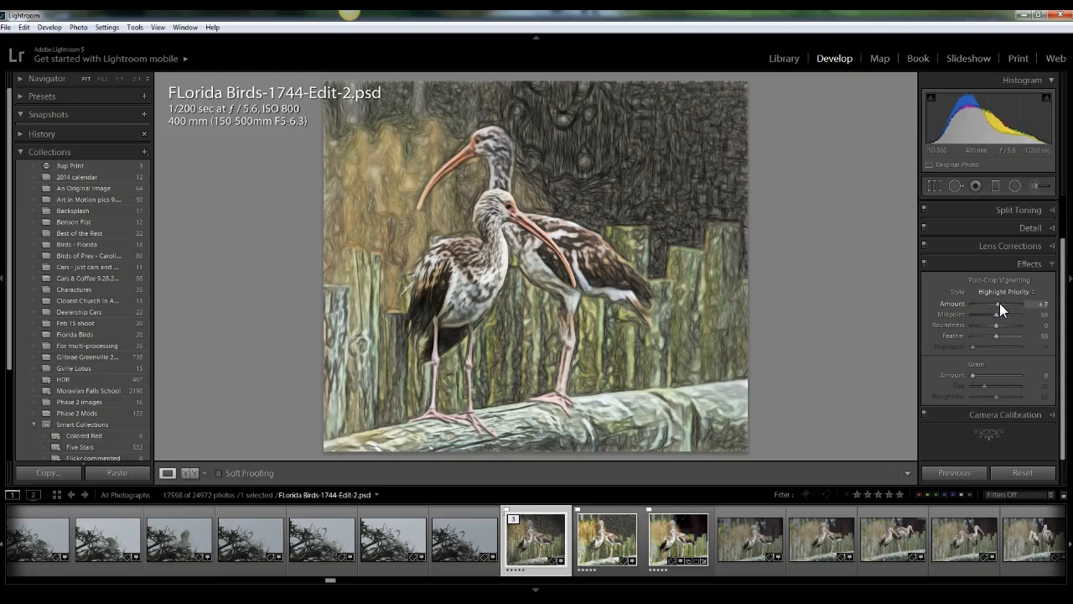
Step: Add a radial filter with an inverted mask and feather of 85, sized and positioned around the two ibises
{"action": "left_click", "coordinate": [1012, 186]}
{"action": "left_click", "coordinate": [505, 251]}
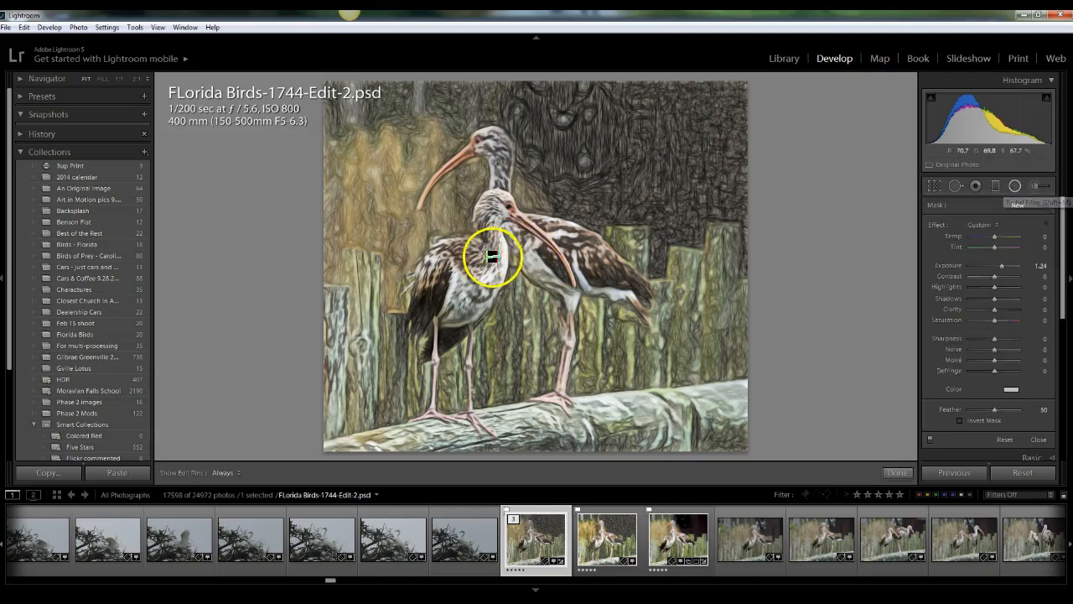
{"action": "left_click_drag", "start_coordinate": [496, 245], "coordinate": [661, 102]}
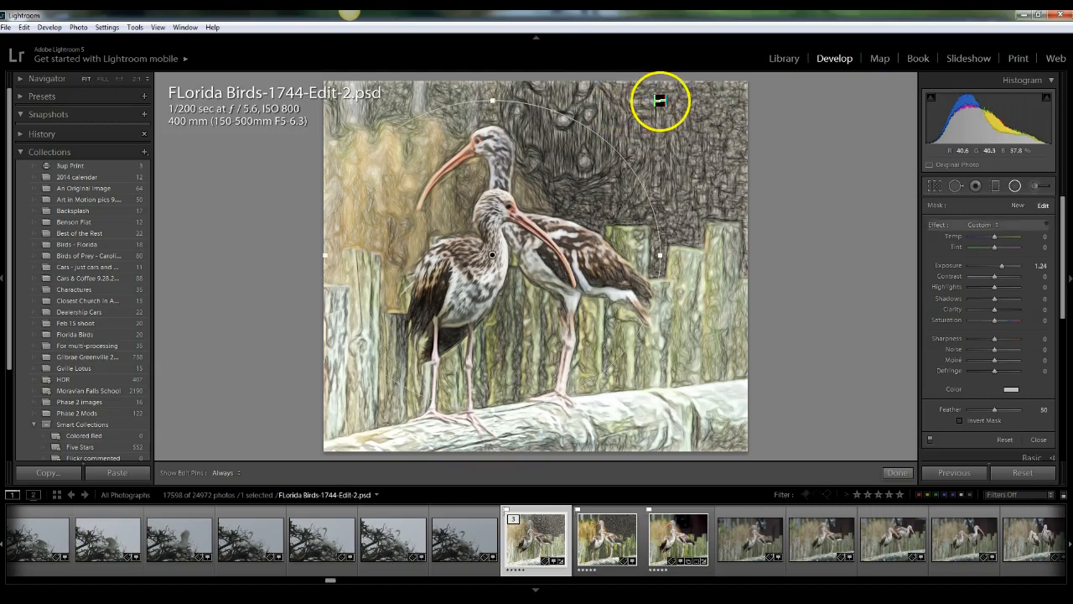
{"action": "left_click", "coordinate": [960, 420]}
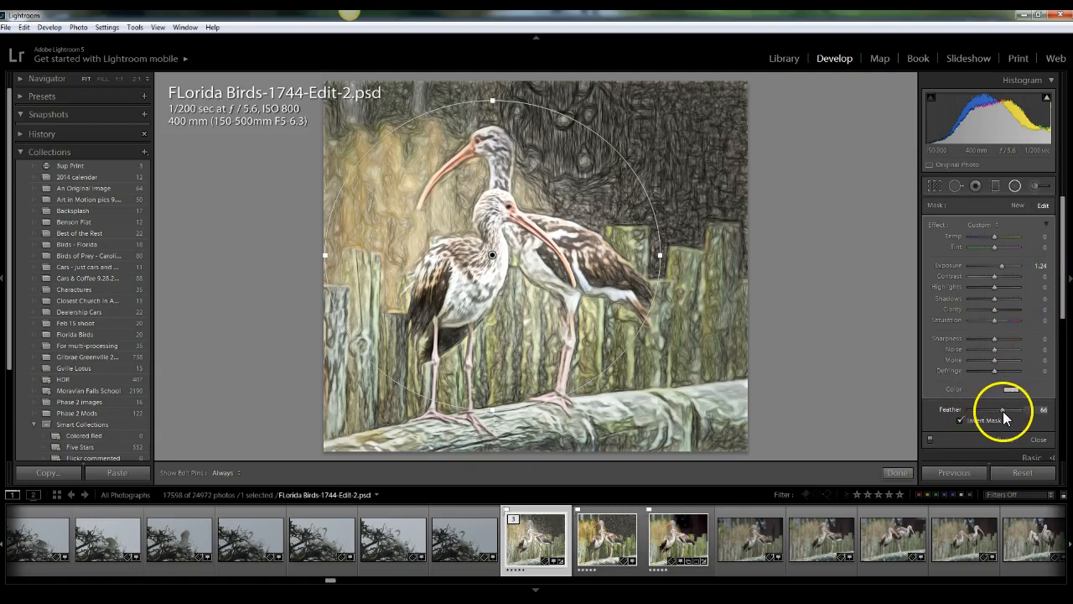
{"action": "left_click_drag", "start_coordinate": [1004, 410], "coordinate": [1012, 410]}
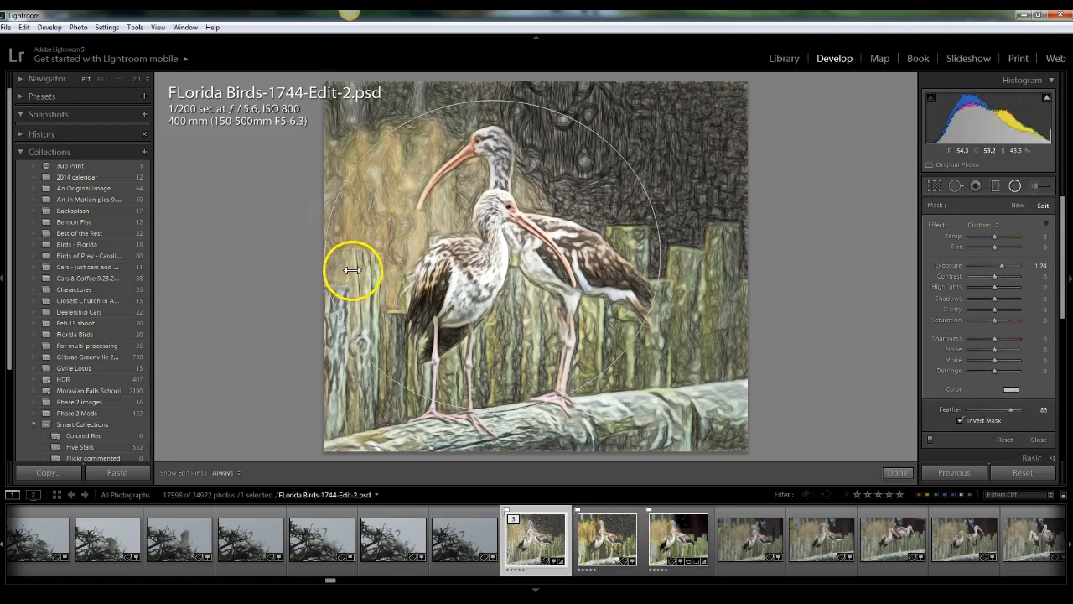
{"action": "left_click_drag", "start_coordinate": [351, 270], "coordinate": [374, 265]}
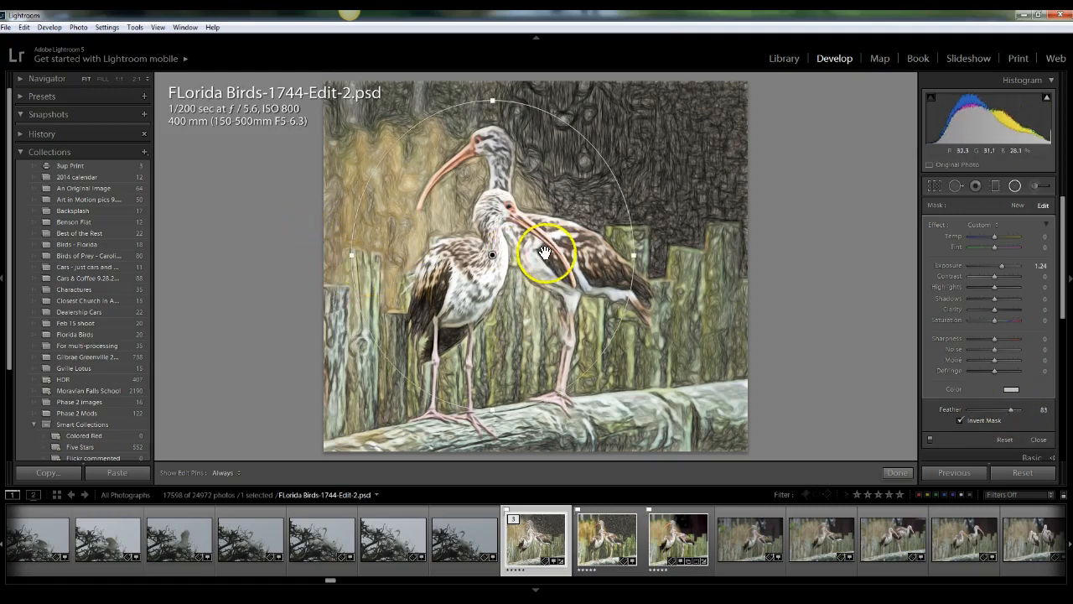
{"action": "mouse_move", "coordinate": [493, 259]}
{"action": "left_mouse_down"}
{"action": "mouse_move", "coordinate": [491, 235]}
{"action": "mouse_move", "coordinate": [502, 268]}
{"action": "mouse_move", "coordinate": [493, 274]}
{"action": "left_mouse_up"}
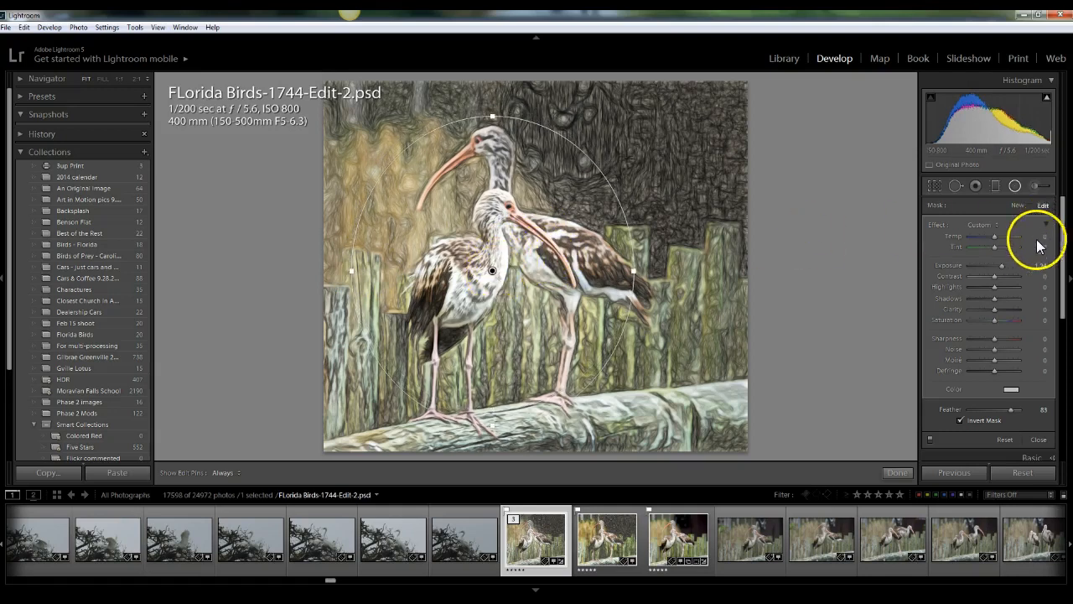
Step: Set the radial filter's exposure to 0.41
{"action": "left_click", "coordinate": [994, 265]}
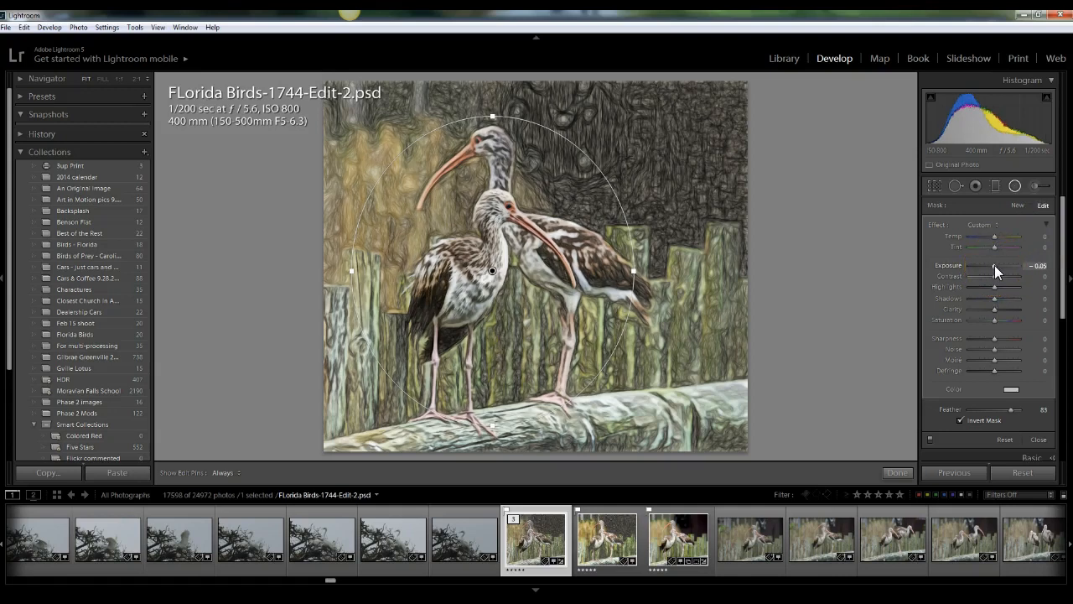
{"action": "left_click_drag", "start_coordinate": [994, 265], "coordinate": [997, 265]}
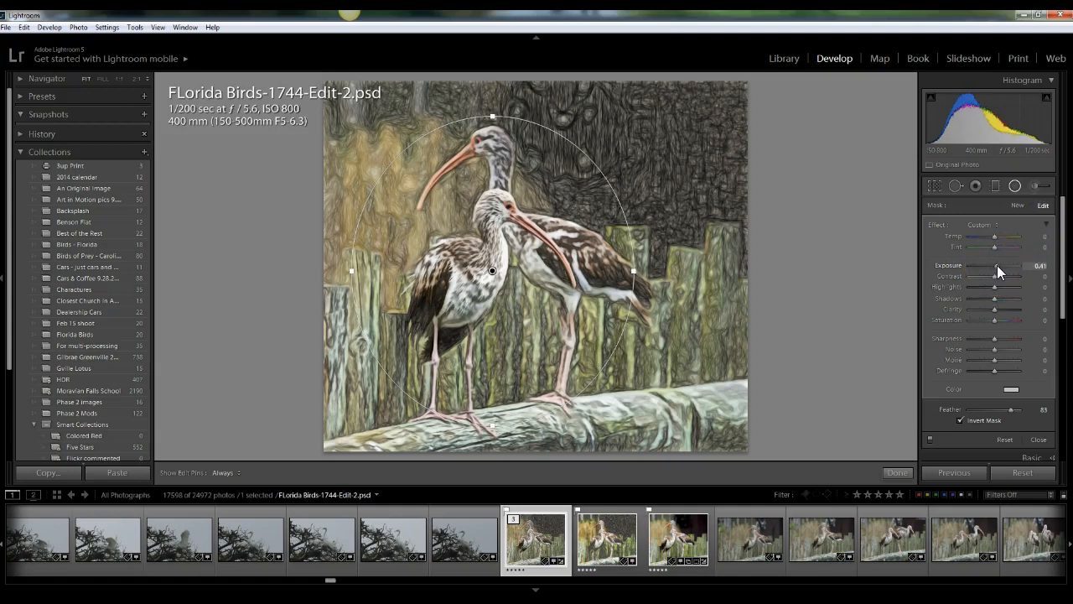
{"action": "left_click_drag", "start_coordinate": [997, 265], "coordinate": [998, 265]}
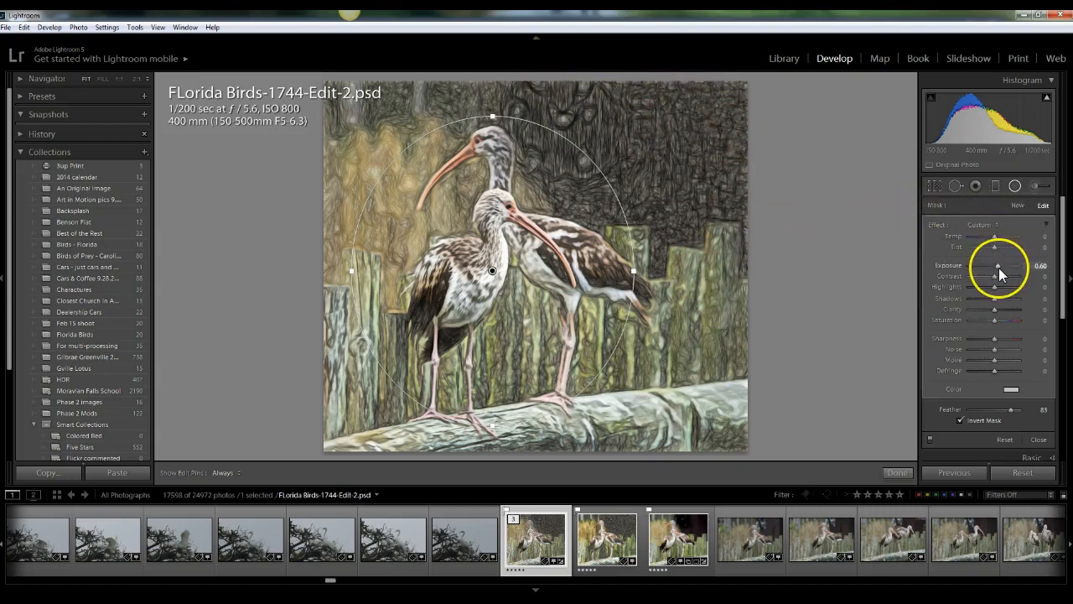
{"action": "left_click_drag", "start_coordinate": [998, 268], "coordinate": [997, 267]}
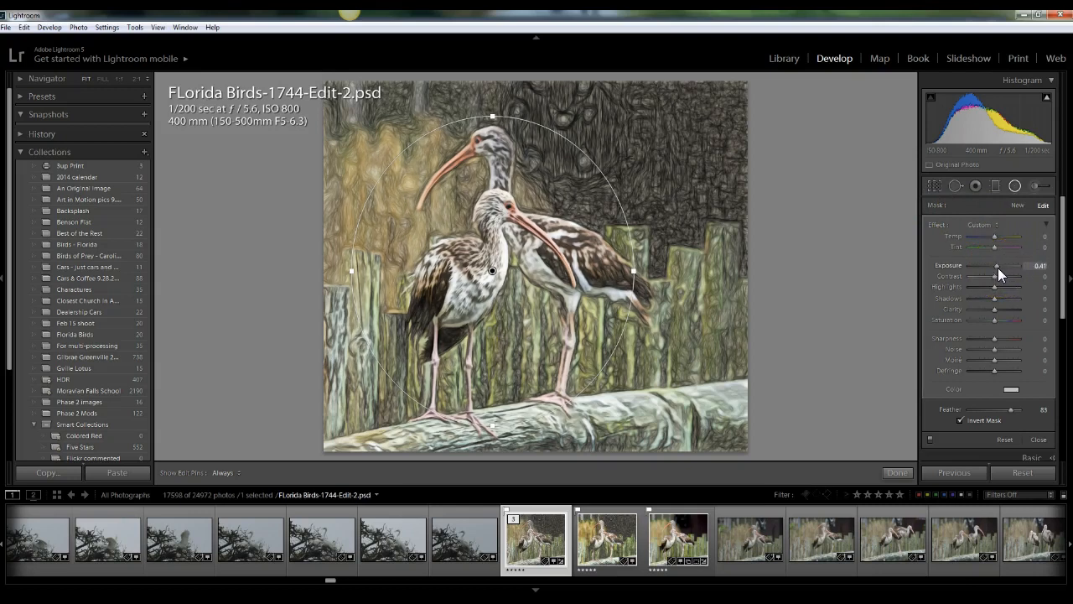
{"action": "left_click", "coordinate": [994, 287]}
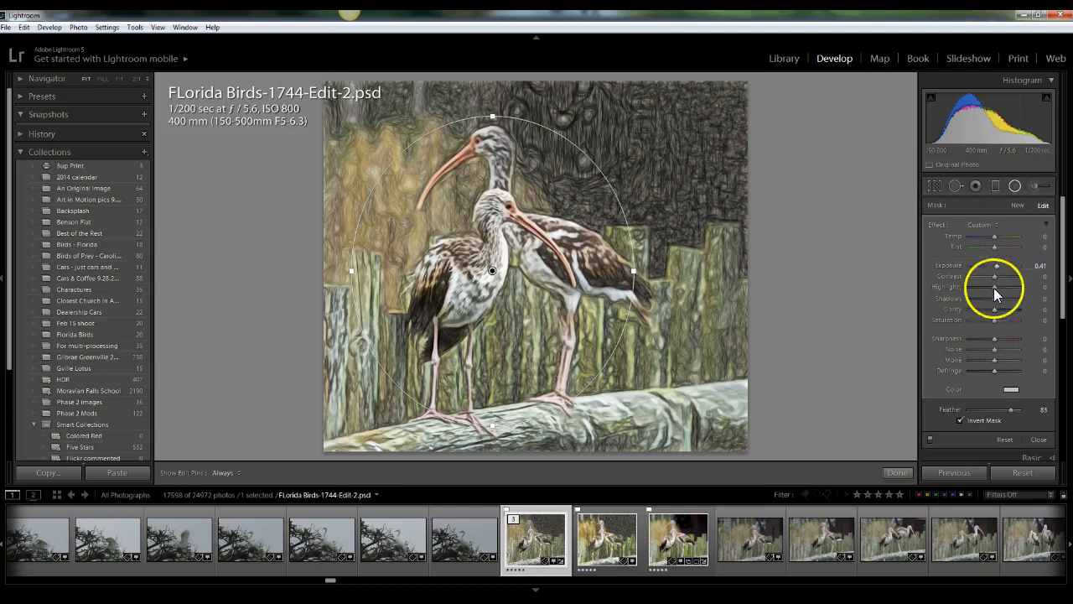
Step: Turn off the radial filter's mask inversion so it affects the surroundings, with feather 43 and exposure -0.69
{"action": "left_click", "coordinate": [964, 420]}
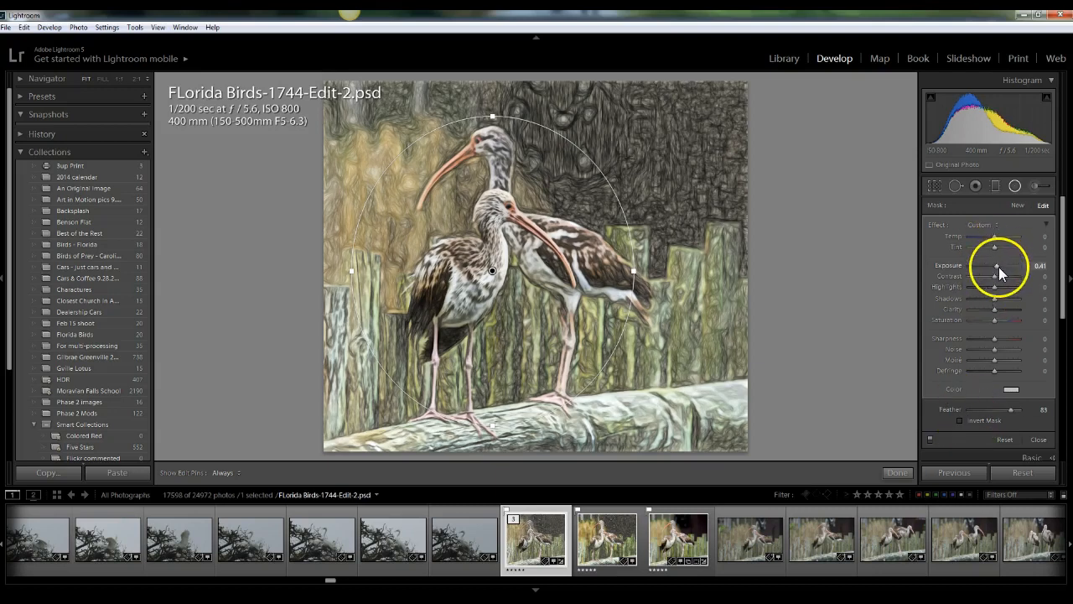
{"action": "mouse_move", "coordinate": [993, 263]}
{"action": "left_mouse_down"}
{"action": "mouse_move", "coordinate": [980, 266]}
{"action": "mouse_move", "coordinate": [993, 266]}
{"action": "left_mouse_up"}
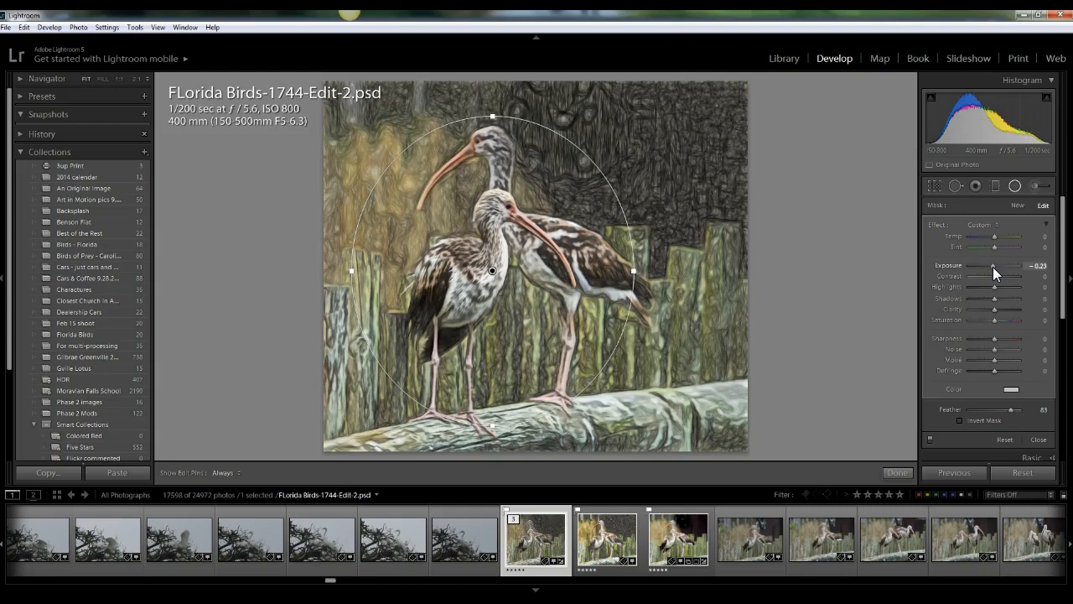
{"action": "left_click", "coordinate": [1011, 401]}
{"action": "left_click_drag", "start_coordinate": [1011, 400], "coordinate": [1011, 408]}
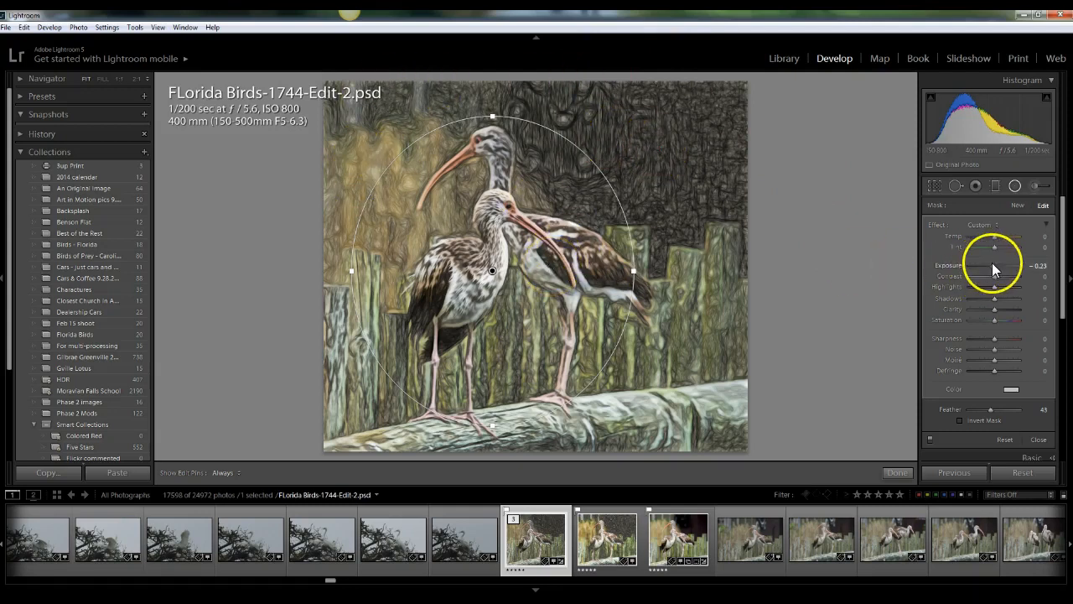
{"action": "left_click_drag", "start_coordinate": [991, 265], "coordinate": [989, 267]}
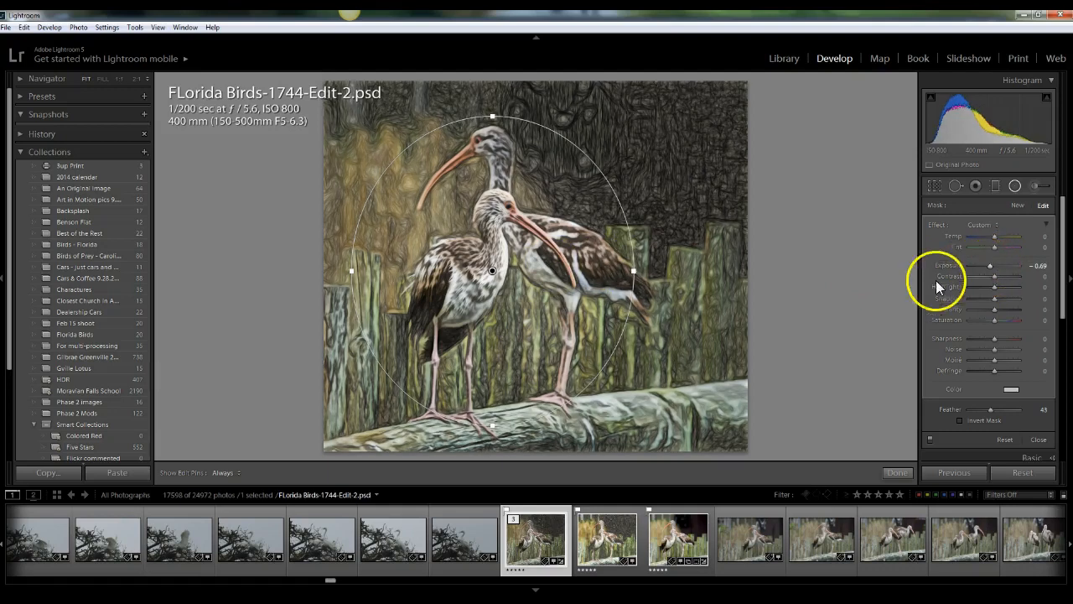
Step: Close the radial filter and set the photo's overall exposure to +0.83
{"action": "left_click", "coordinate": [1014, 186]}
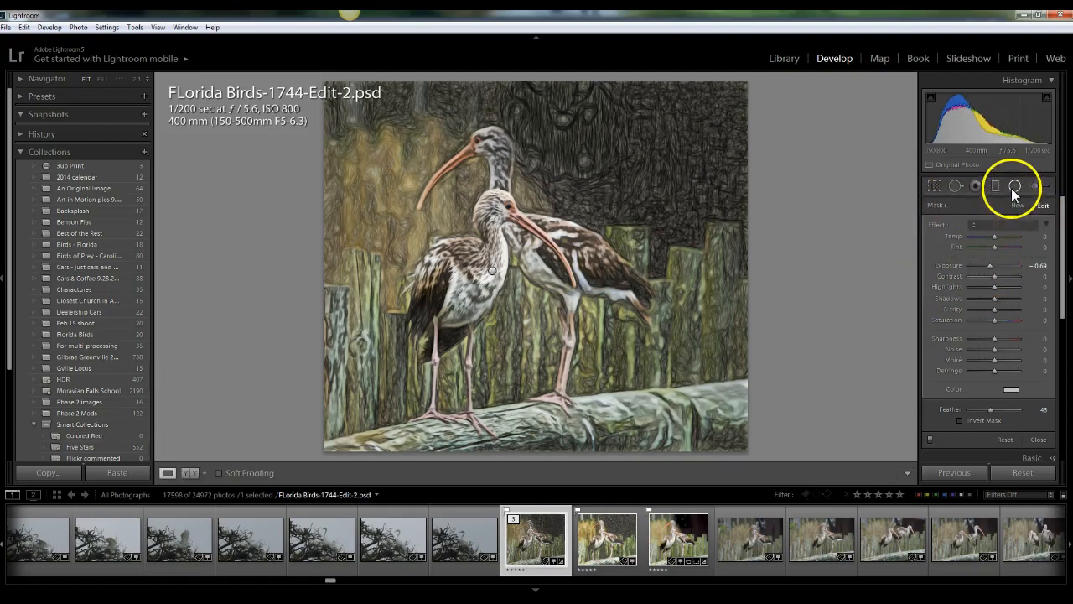
{"action": "left_click", "coordinate": [1029, 209]}
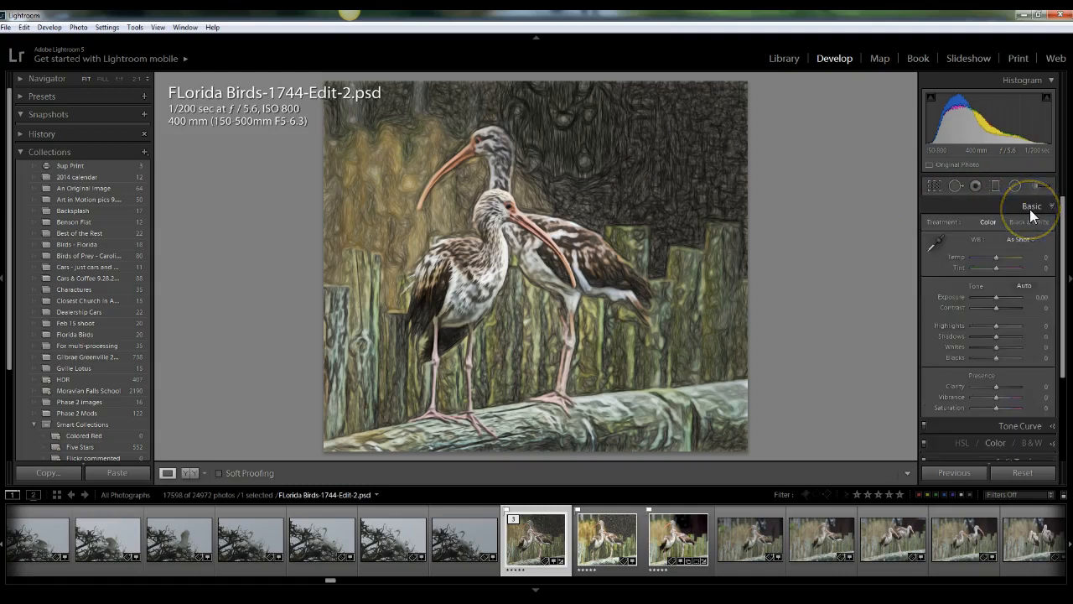
{"action": "left_click_drag", "start_coordinate": [996, 296], "coordinate": [1001, 296]}
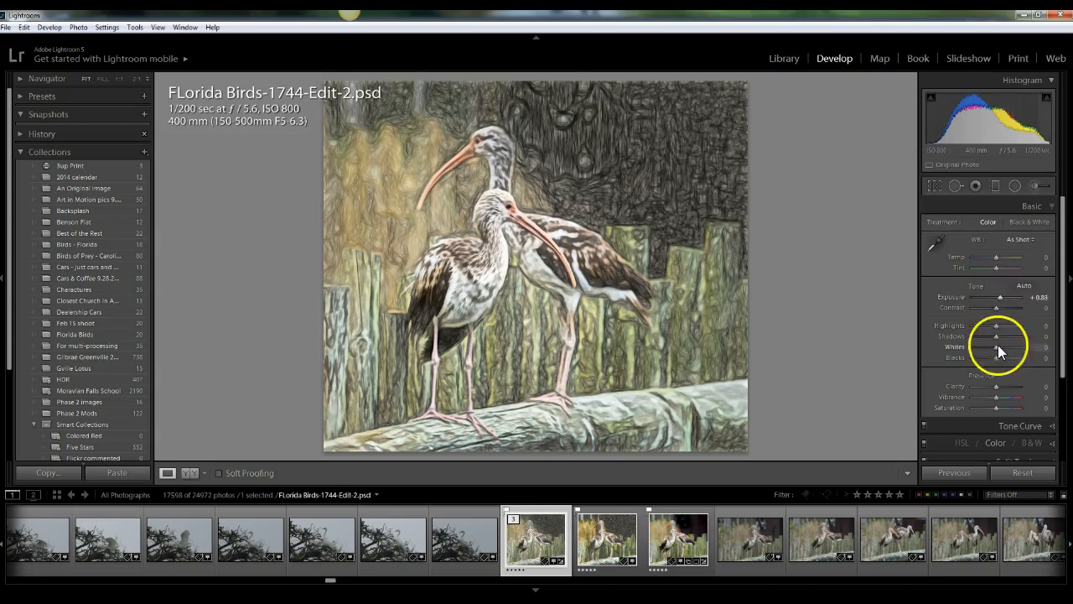
Step: Expand the sharpening and noise reduction settings and examine the ibises' feathers and bill at 1:1 magnification
{"action": "scroll", "coordinate": [986, 379], "scroll_direction": "down", "scroll_amount": 1}
{"action": "scroll", "coordinate": [985, 382], "scroll_direction": "down", "scroll_amount": 2}
{"action": "left_click", "coordinate": [1034, 396]}
{"action": "left_click", "coordinate": [604, 271]}
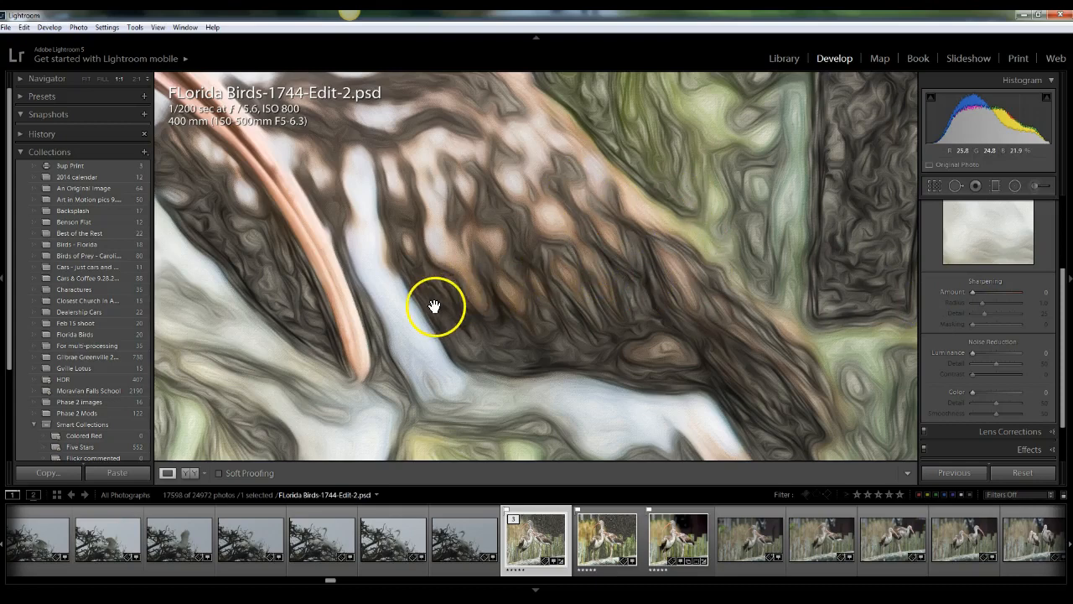
{"action": "left_click_drag", "start_coordinate": [434, 306], "coordinate": [780, 324]}
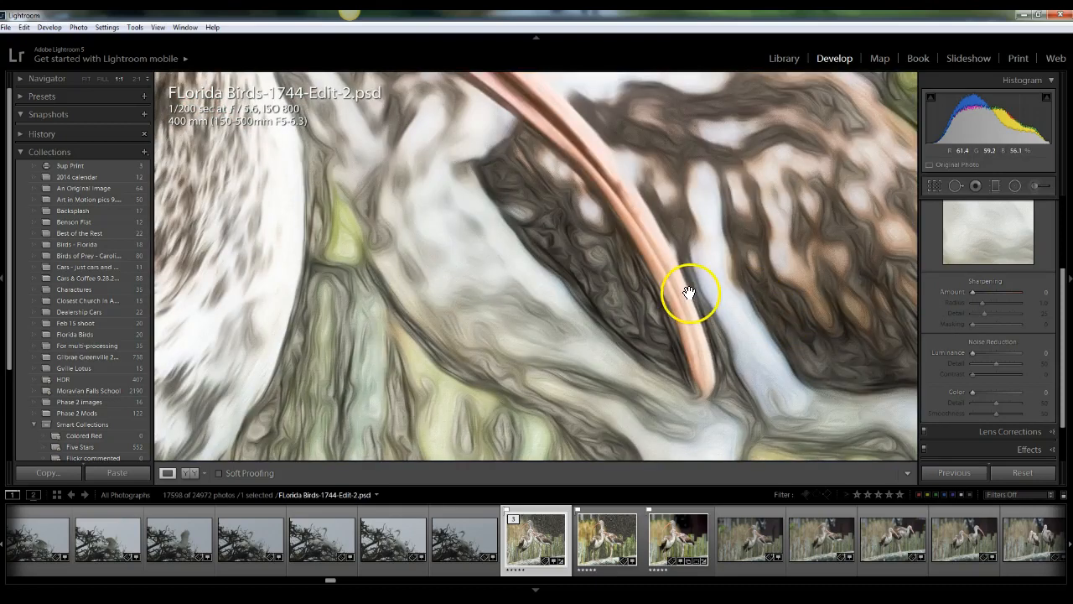
{"action": "left_click", "coordinate": [690, 292]}
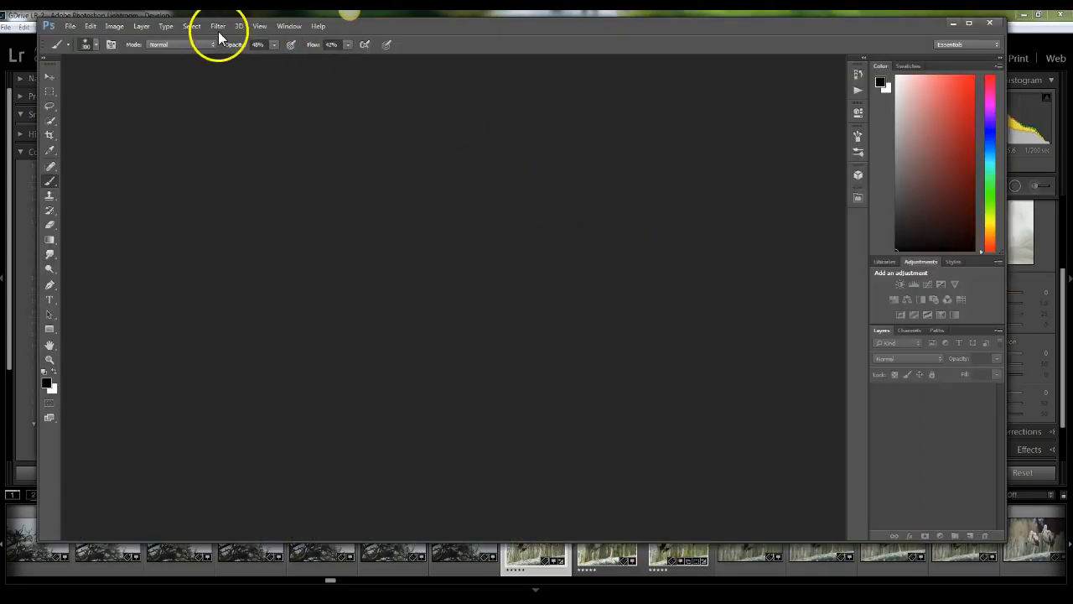
Step: Look through the installed plug-in filters in Photoshop, then return to Lightroom
{"action": "left_click", "coordinate": [219, 27]}
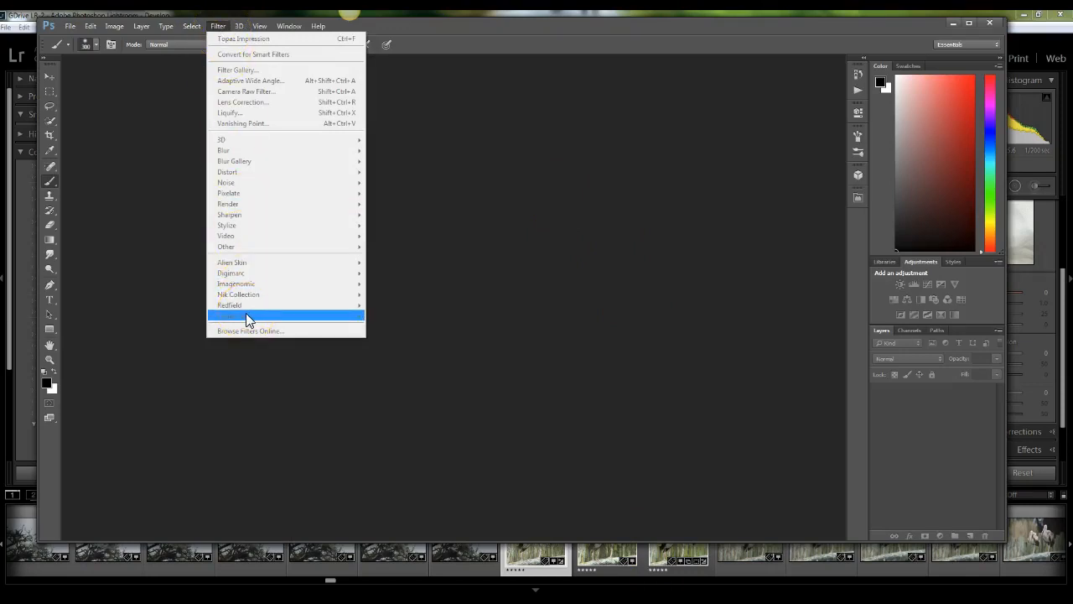
{"action": "left_click", "coordinate": [951, 25]}
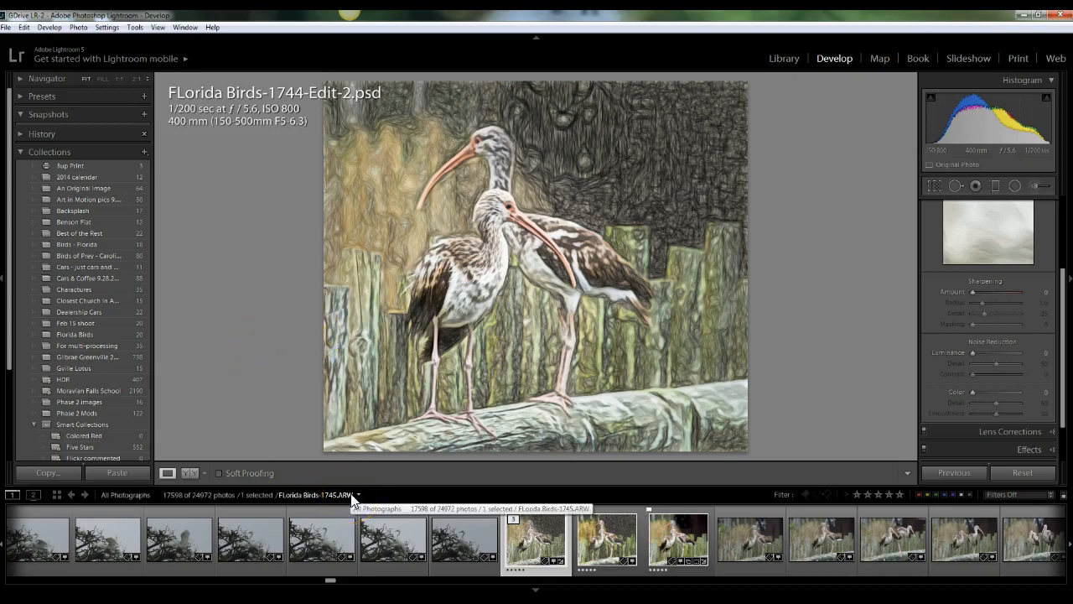
Step: View the finished ibis photo against a blacked-out screen, then restore the normal display
{"action": "key", "text": "l"}
{"action": "key", "text": "l"}
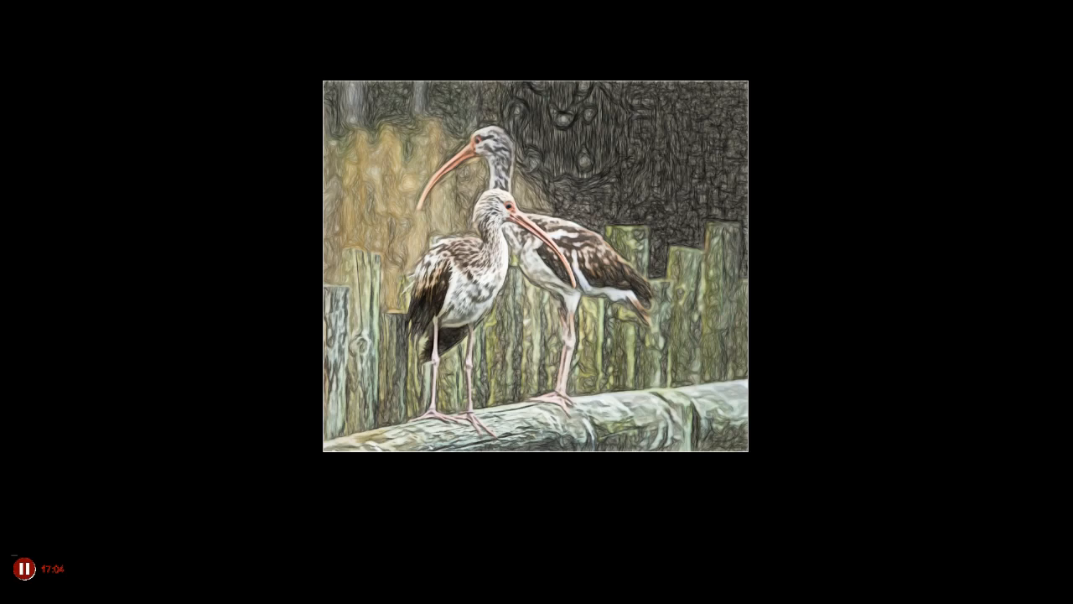
{"action": "key", "text": "l"}
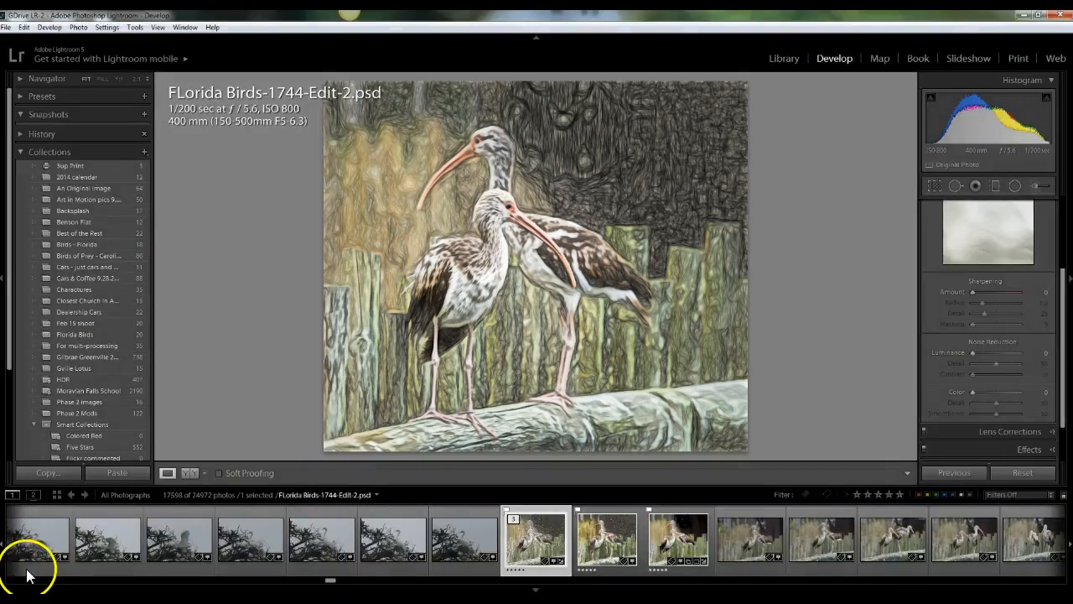